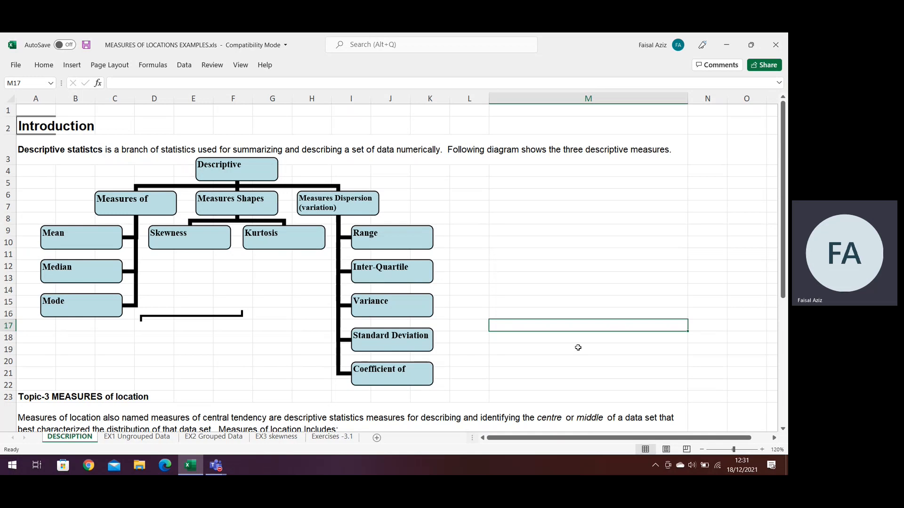
Read through the DESCRIPTION sheet from the measures of location overview to the properties of the arithmetic mean
{"action": "scroll", "coordinate": [521, 318], "scroll_direction": "down", "scroll_amount": 2}
{"action": "scroll", "coordinate": [521, 318], "scroll_direction": "down", "scroll_amount": 2}
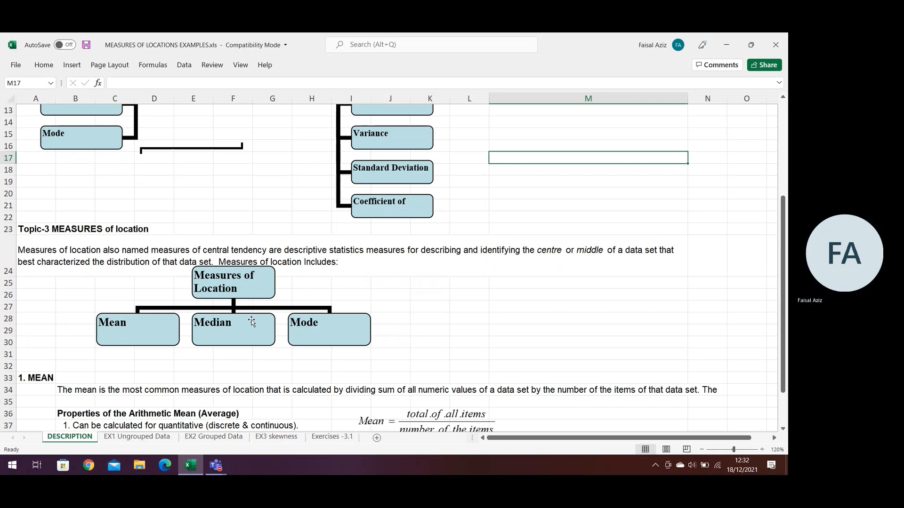
{"action": "scroll", "coordinate": [252, 322], "scroll_direction": "down", "scroll_amount": 1}
{"action": "scroll", "coordinate": [264, 316], "scroll_direction": "down", "scroll_amount": 1}
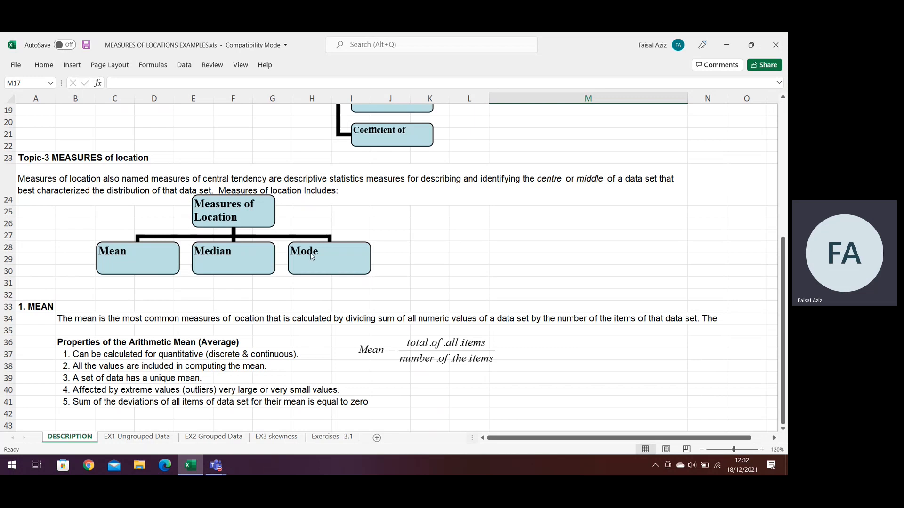
{"action": "scroll", "coordinate": [178, 337], "scroll_direction": "down", "scroll_amount": 2}
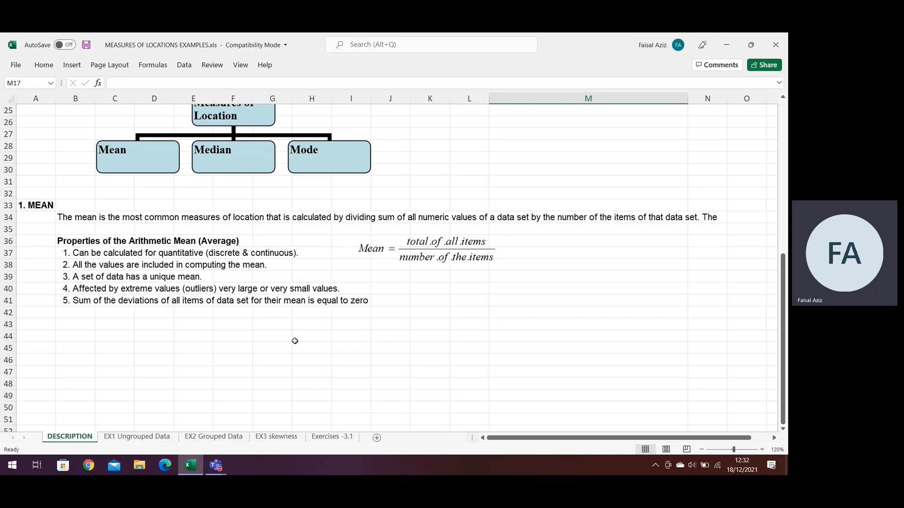
On the EX1 Ungrouped Data sheet, calculate the average overtime hours in cell L5 with =AVERAGE(C2:L3)
{"action": "left_click", "coordinate": [148, 437]}
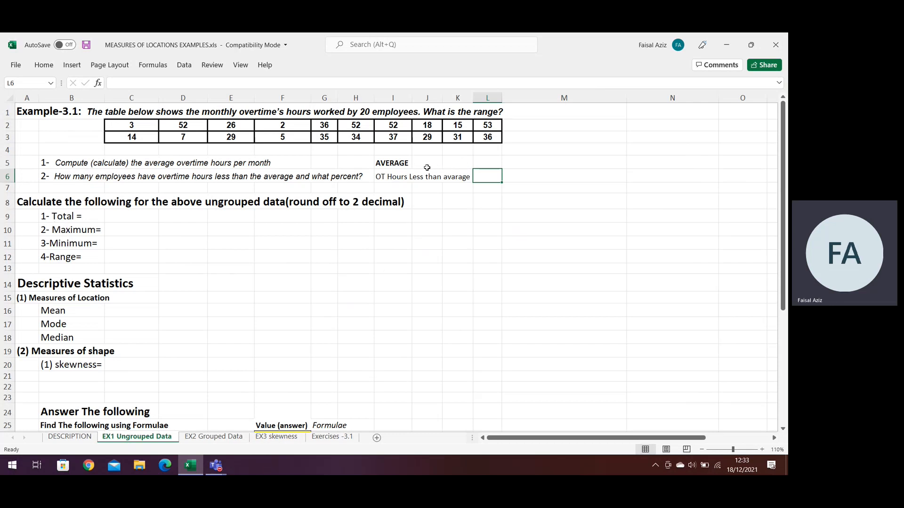
{"action": "left_click", "coordinate": [480, 161]}
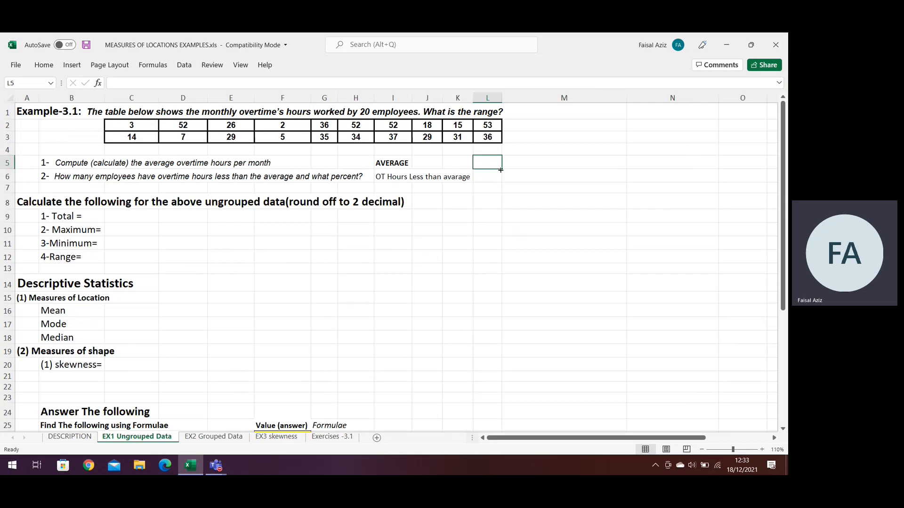
{"action": "type", "text": "="}
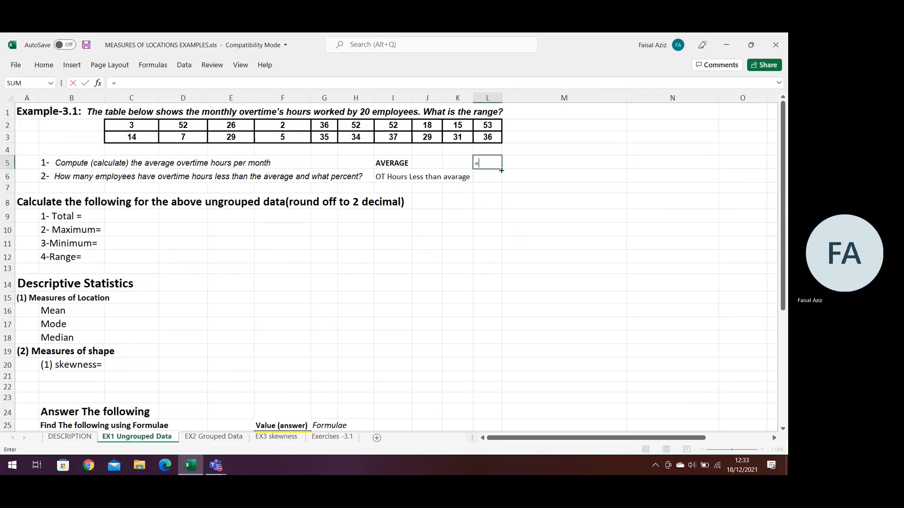
{"action": "type", "text": "av"}
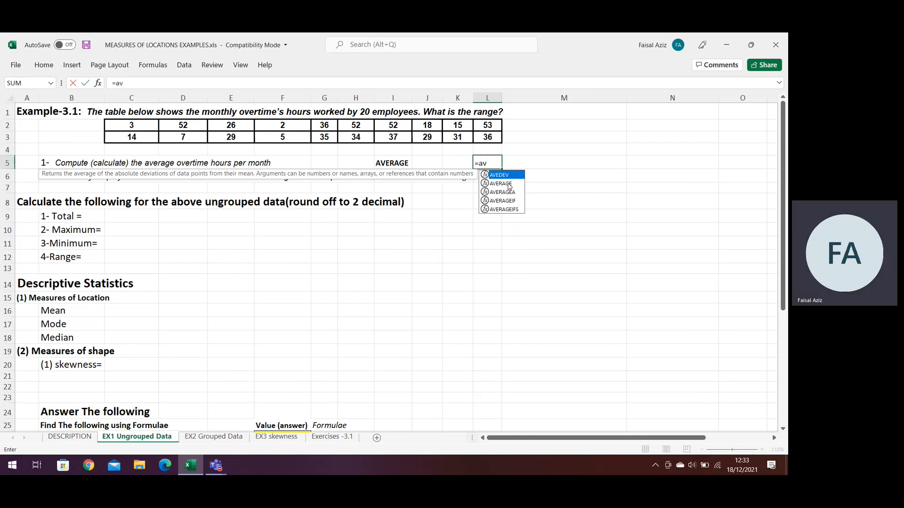
{"action": "double_click", "coordinate": [508, 185]}
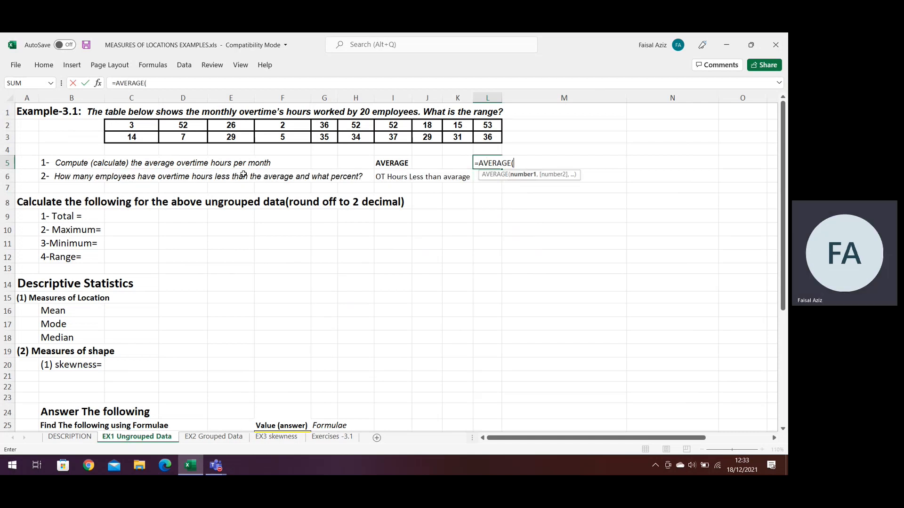
{"action": "left_click_drag", "start_coordinate": [123, 125], "coordinate": [481, 138]}
{"action": "type", "text": ","}
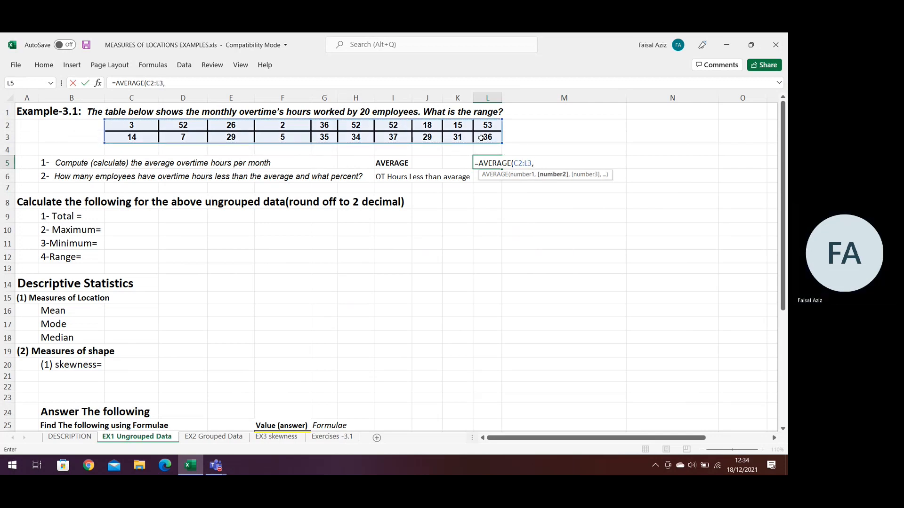
{"action": "key", "text": "BackSpace"}
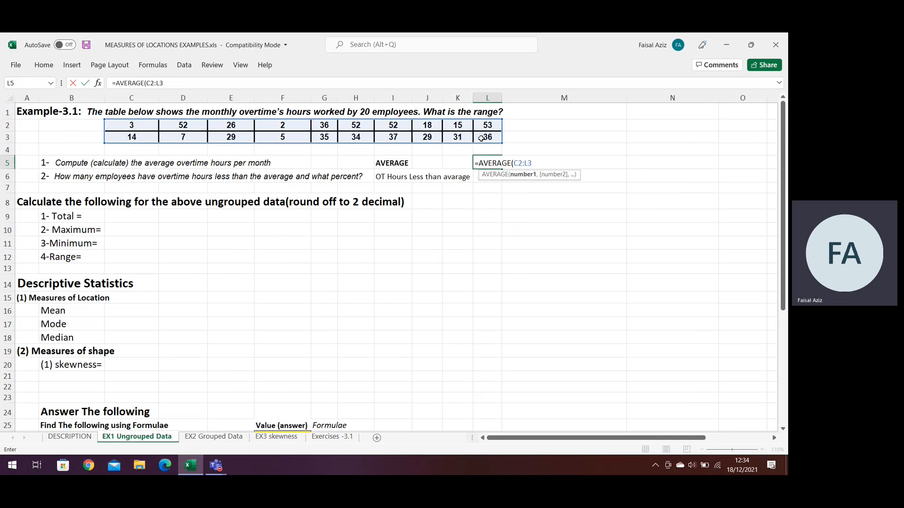
{"action": "type", "text": ")"}
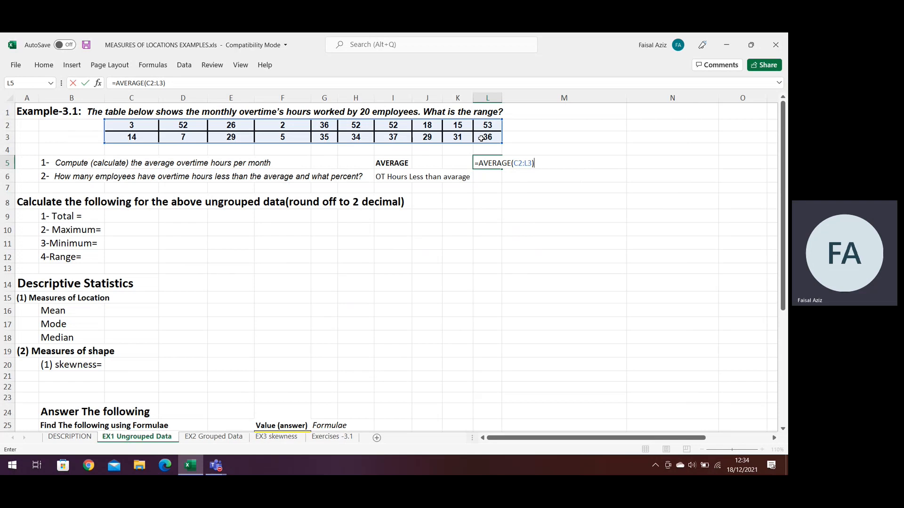
{"action": "key", "text": "Return"}
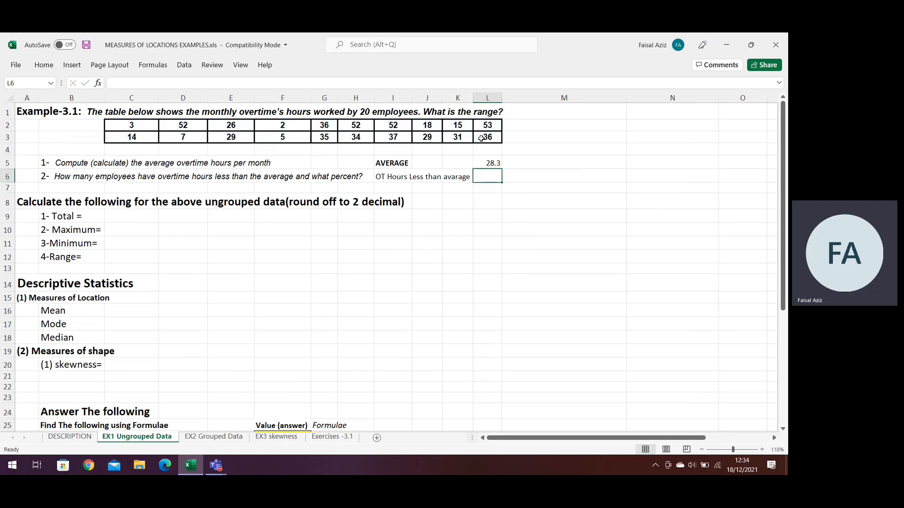
{"action": "left_click", "coordinate": [490, 162]}
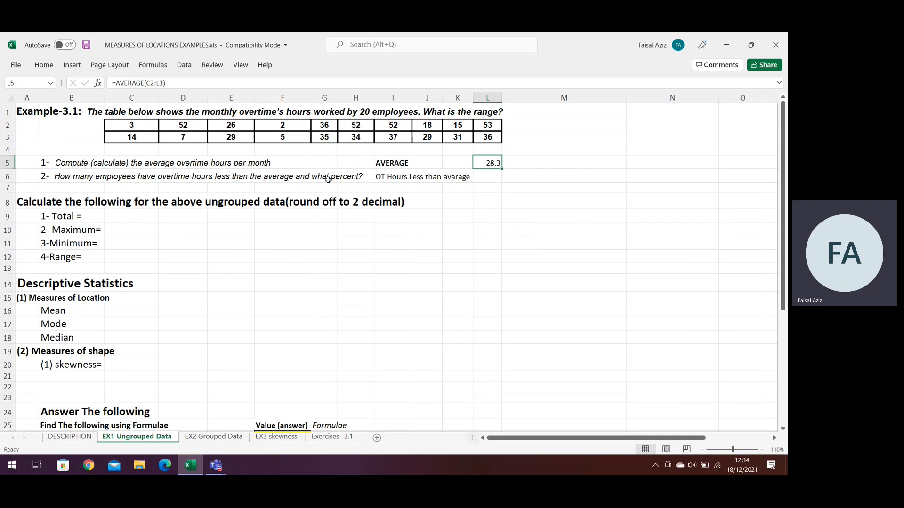
Count the employees with overtime hours below the average in cell L6 with =COUNTIF(C2:L3,"<28.3")
{"action": "left_click", "coordinate": [486, 177]}
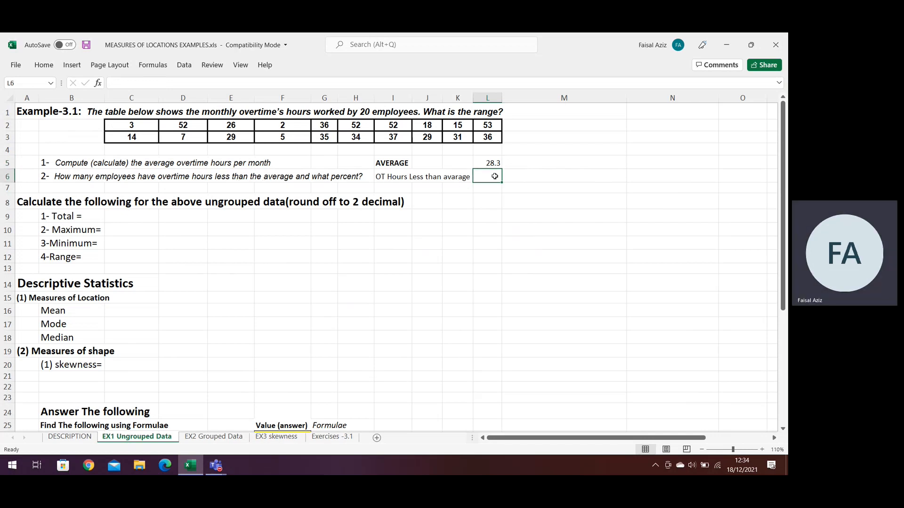
{"action": "type", "text": "="}
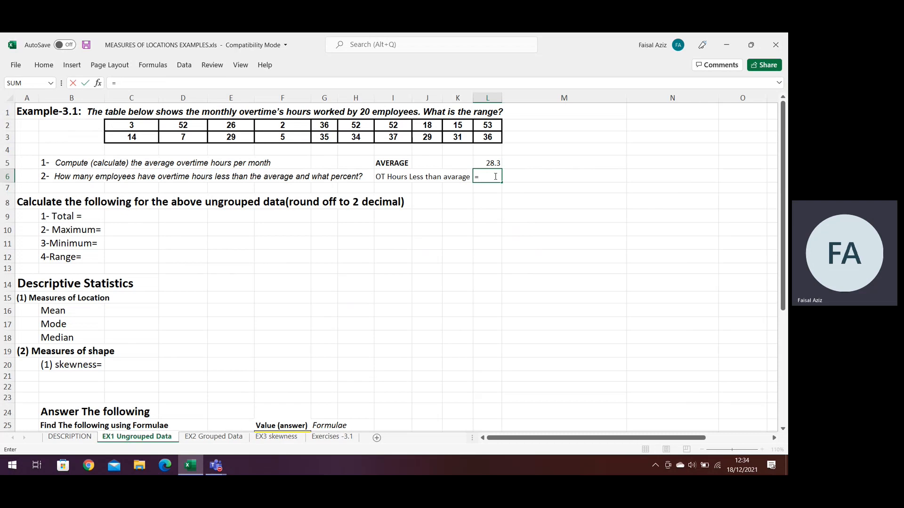
{"action": "type", "text": "co"}
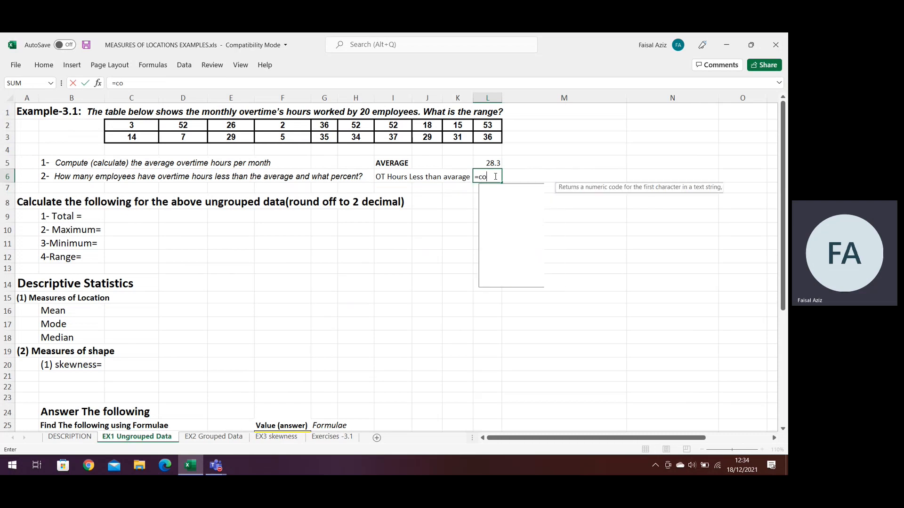
{"action": "type", "text": "untif"}
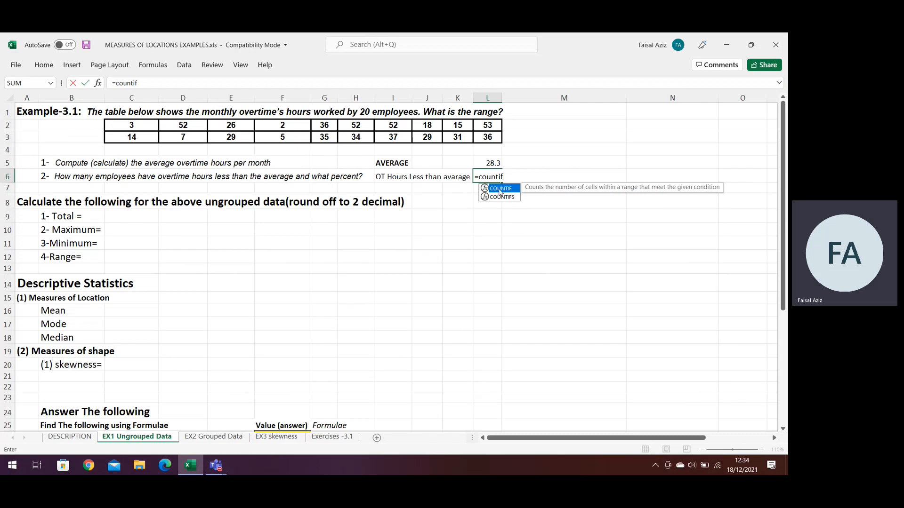
{"action": "double_click", "coordinate": [500, 189]}
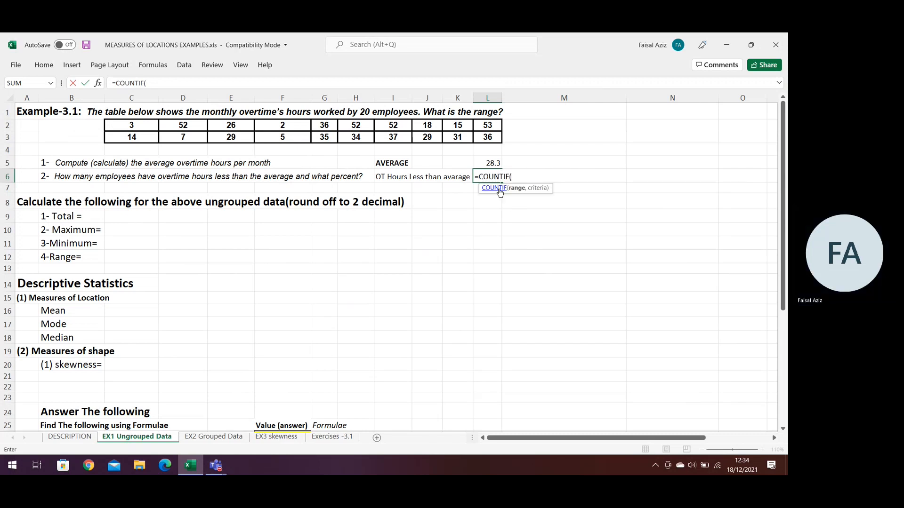
{"action": "left_click_drag", "start_coordinate": [141, 129], "coordinate": [485, 136]}
{"action": "type", "text": ",\"<"}
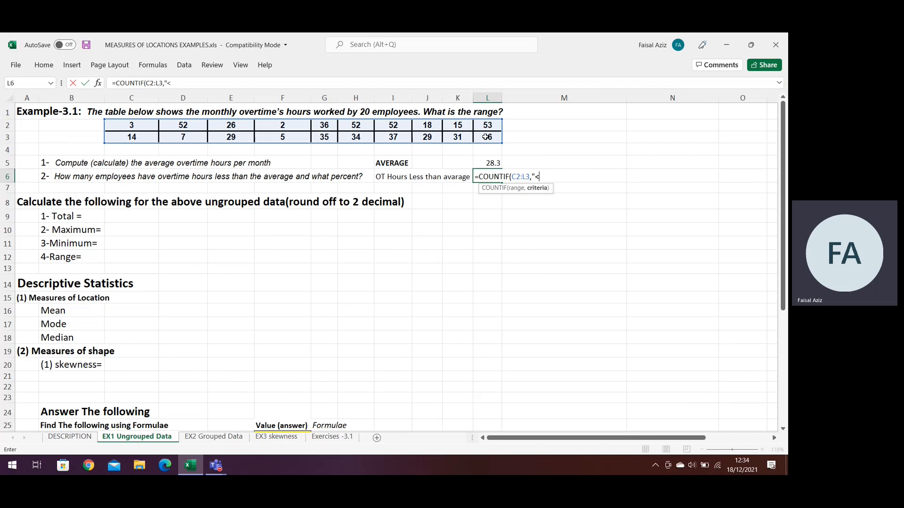
{"action": "type", "text": "28.3\")"}
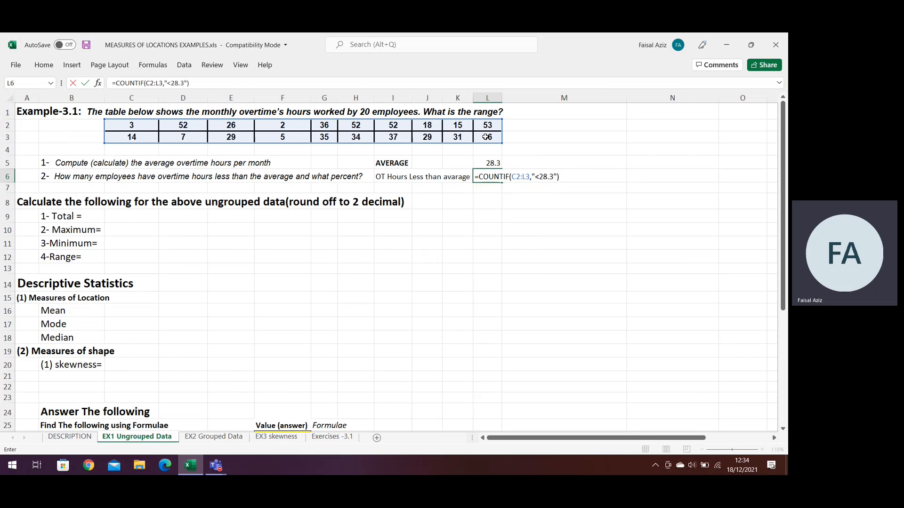
{"action": "key", "text": "Return"}
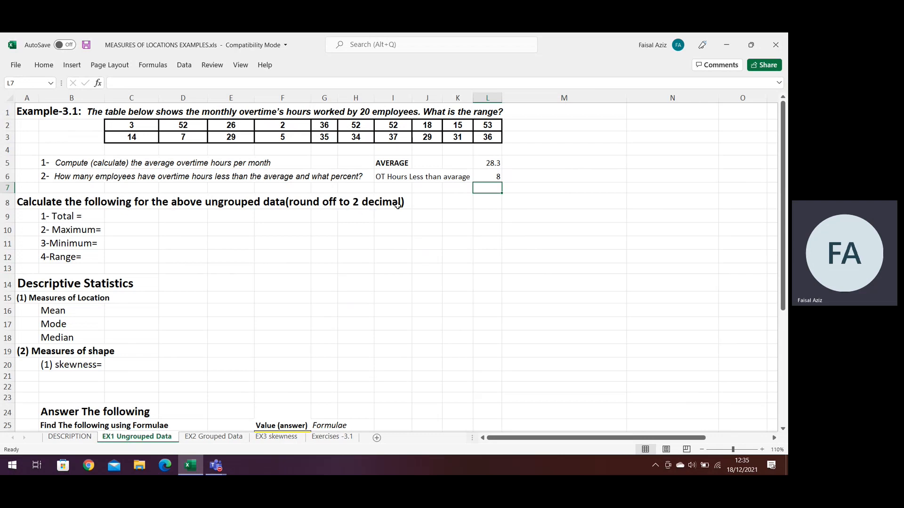
Calculate the total overtime hours in cell C9 with the SUM function over C2:L3
{"action": "left_click", "coordinate": [141, 216]}
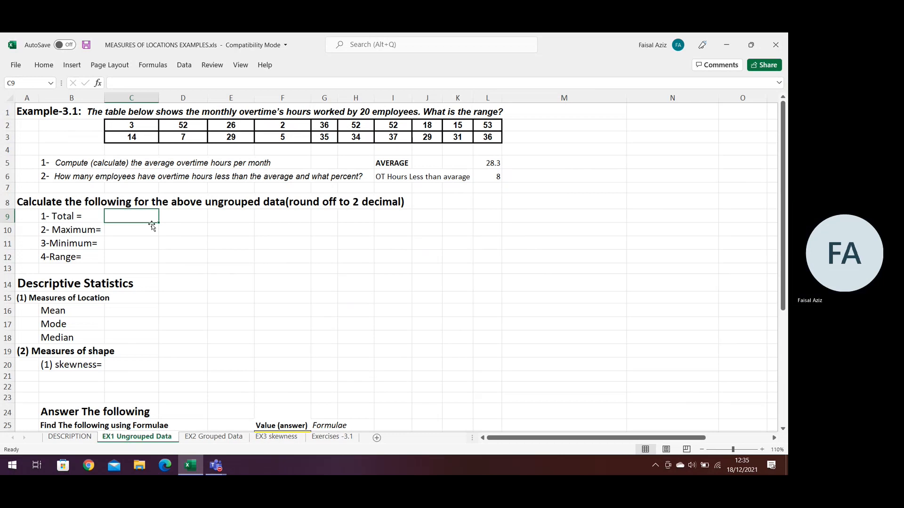
{"action": "type", "text": "="}
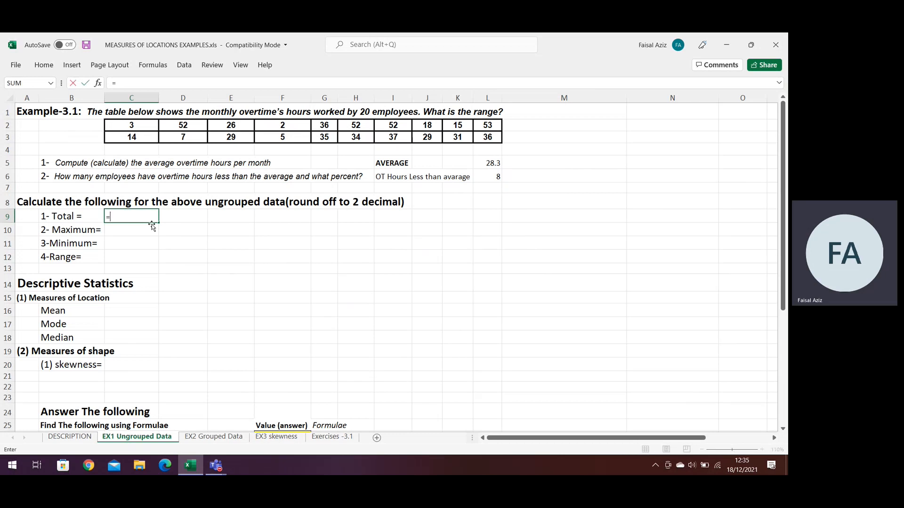
{"action": "type", "text": "Sum"}
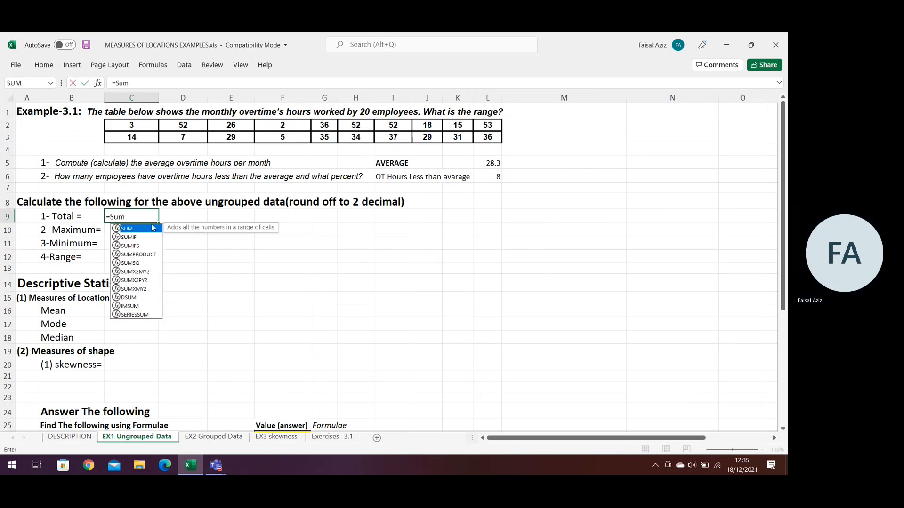
{"action": "double_click", "coordinate": [138, 232]}
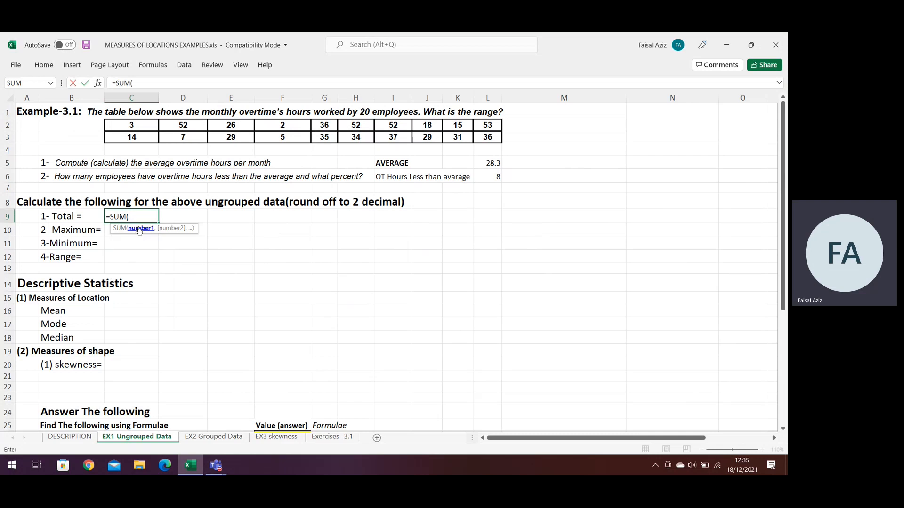
{"action": "left_click", "coordinate": [142, 123]}
{"action": "left_click_drag", "start_coordinate": [156, 132], "coordinate": [475, 138]}
{"action": "key", "text": "Return"}
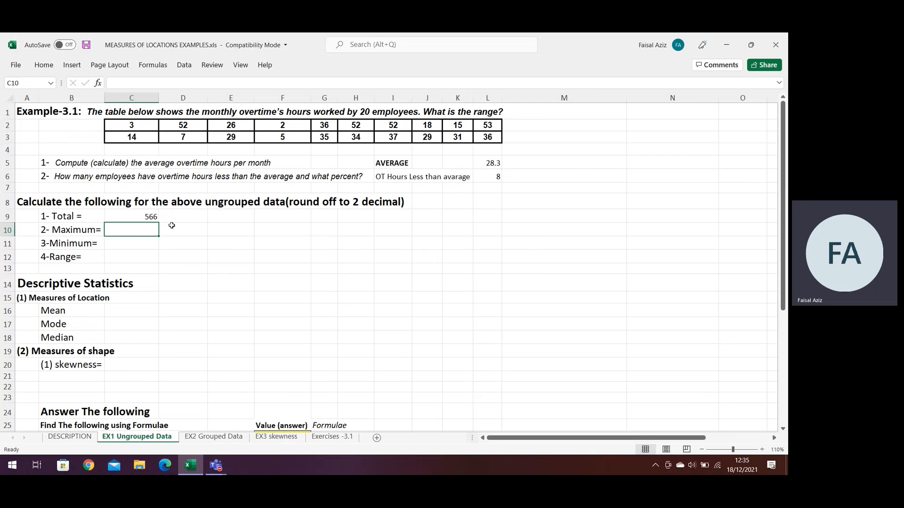
Calculate the maximum overtime hours in cell C10 with the MAX function over C2:L3
{"action": "double_click", "coordinate": [131, 229]}
{"action": "type", "text": "="}
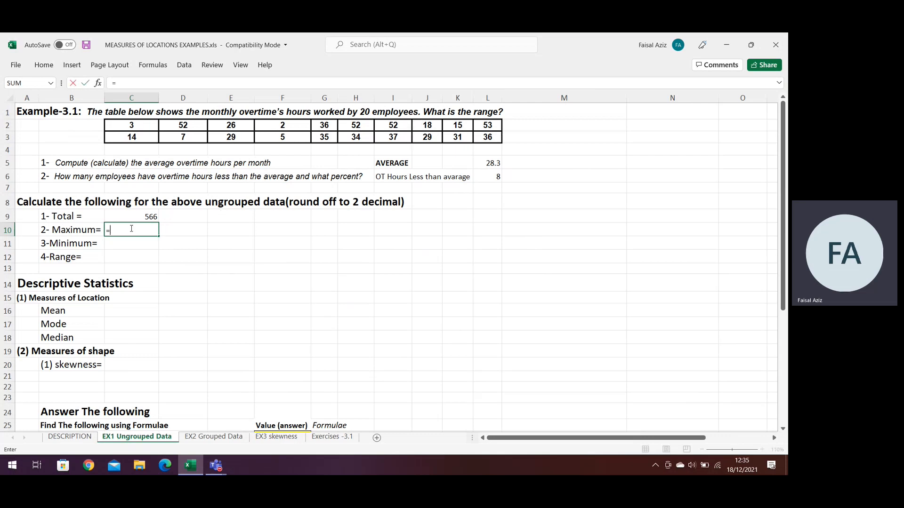
{"action": "type", "text": "max"}
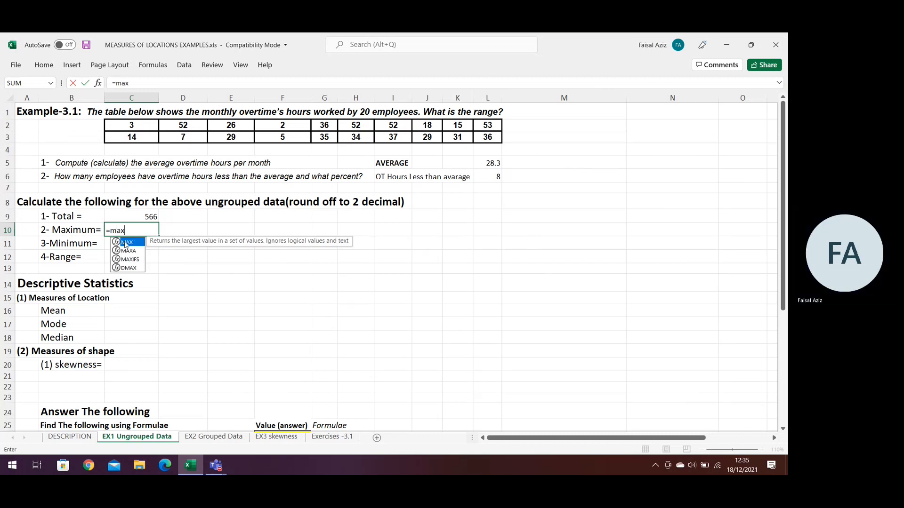
{"action": "double_click", "coordinate": [126, 250]}
{"action": "left_click_drag", "start_coordinate": [134, 126], "coordinate": [495, 137]}
{"action": "key", "text": "Return"}
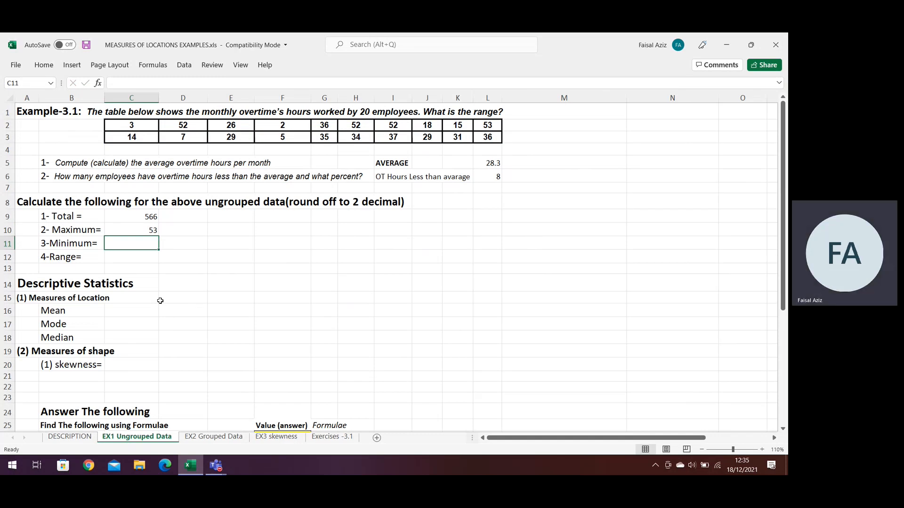
Calculate the minimum overtime hours in cell C11 with the MIN function over C2:L3
{"action": "type", "text": "=MI"}
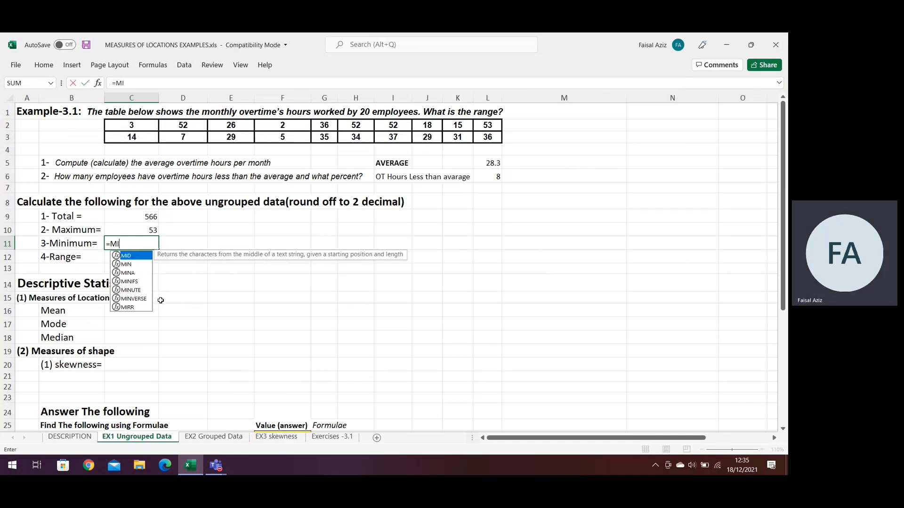
{"action": "type", "text": "N"}
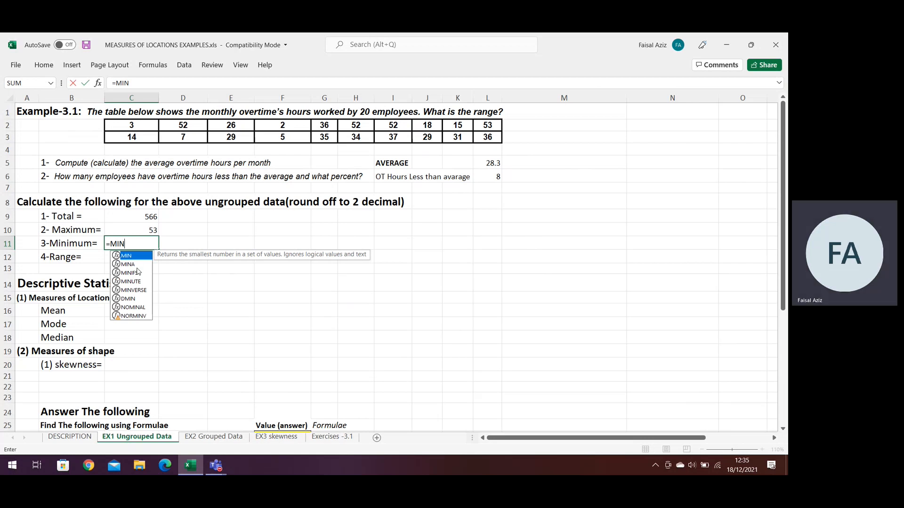
{"action": "double_click", "coordinate": [135, 257]}
{"action": "mouse_move", "coordinate": [140, 131]}
{"action": "left_mouse_down"}
{"action": "mouse_move", "coordinate": [475, 132]}
{"action": "mouse_move", "coordinate": [490, 141]}
{"action": "left_mouse_up"}
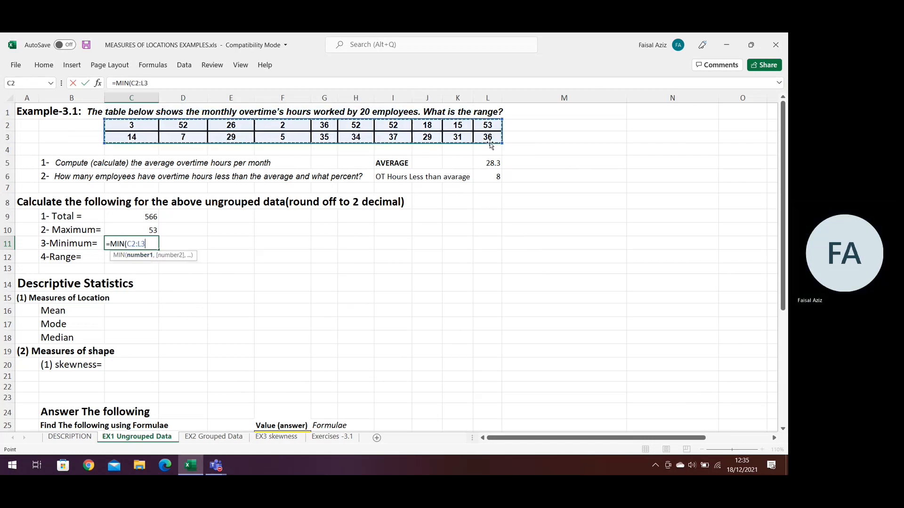
{"action": "key", "text": "Return"}
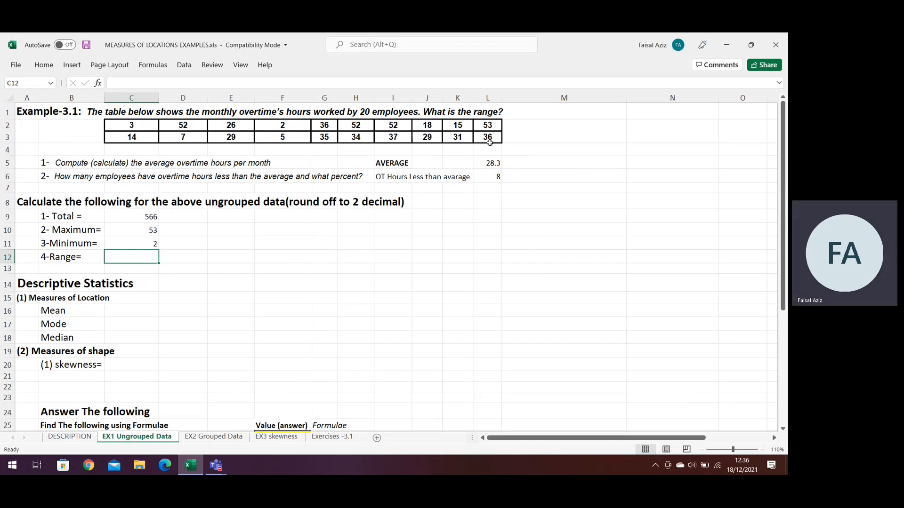
Enter the range of the overtime hours, 51, in cell C12
{"action": "type", "text": "="}
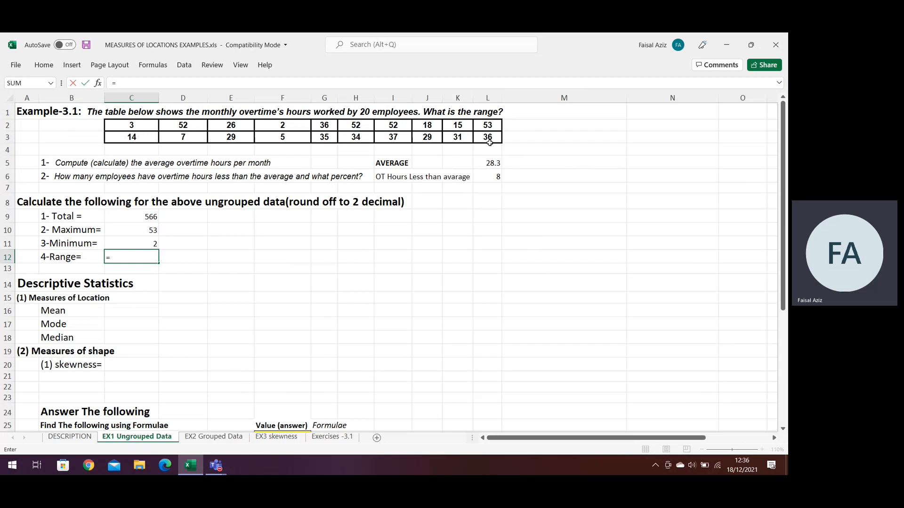
{"action": "type", "text": "51"}
{"action": "key", "text": "Return"}
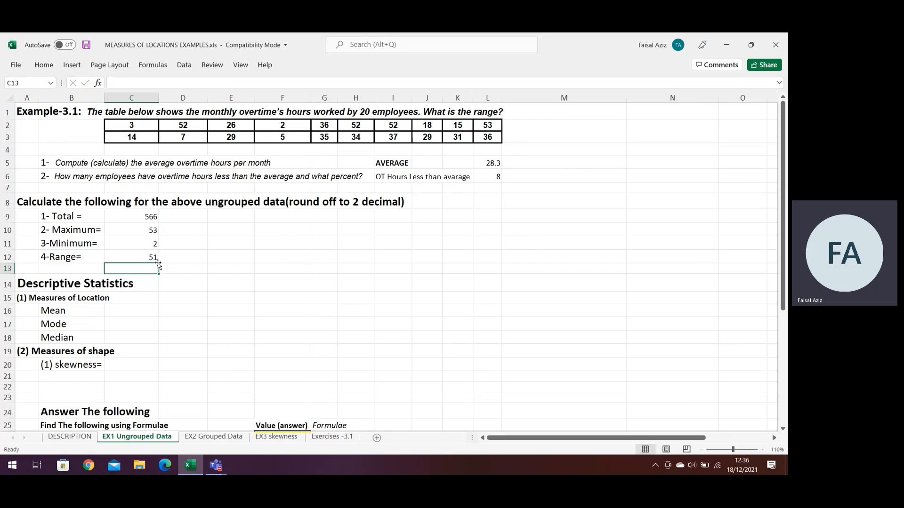
Calculate the mean overtime hours in cell C16 with the AVERAGE function over C2:L3
{"action": "scroll", "coordinate": [258, 306], "scroll_direction": "down", "scroll_amount": 1}
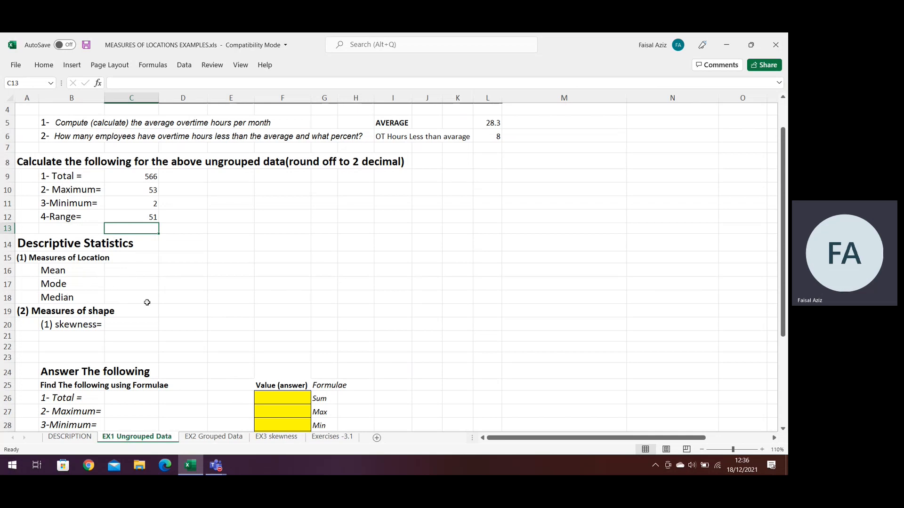
{"action": "left_click", "coordinate": [124, 268]}
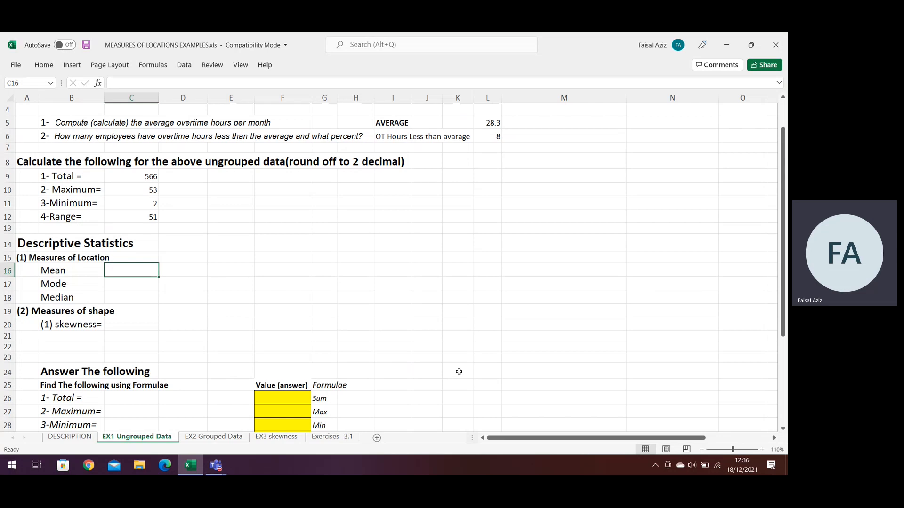
{"action": "type", "text": "=average"}
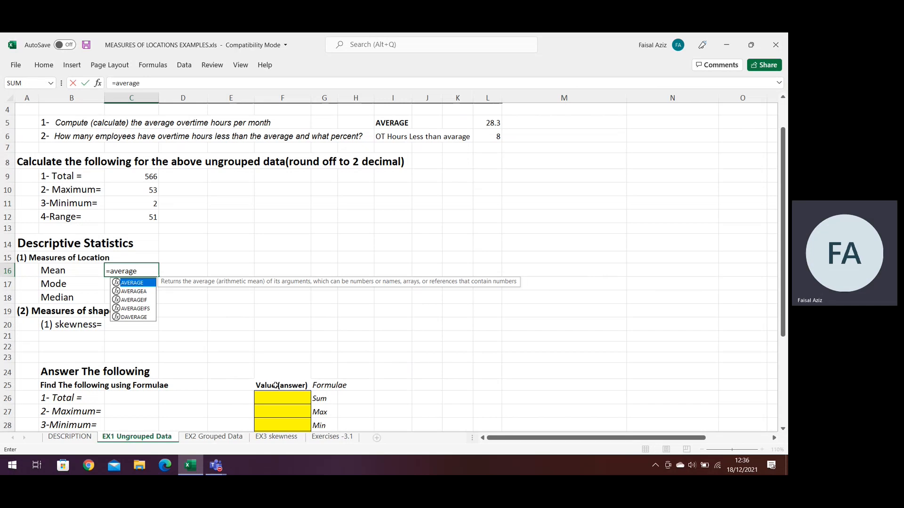
{"action": "double_click", "coordinate": [141, 283]}
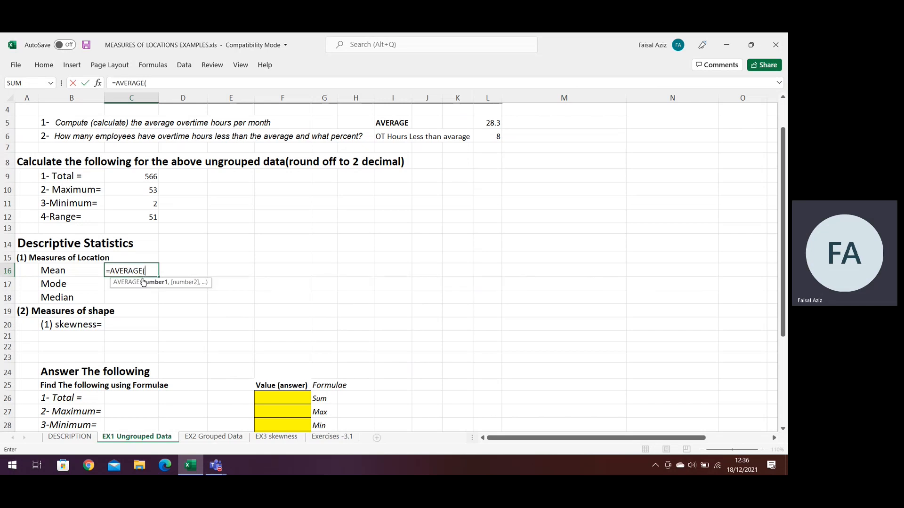
{"action": "scroll", "coordinate": [258, 230], "scroll_direction": "up", "scroll_amount": 2}
{"action": "left_click_drag", "start_coordinate": [144, 128], "coordinate": [484, 136]}
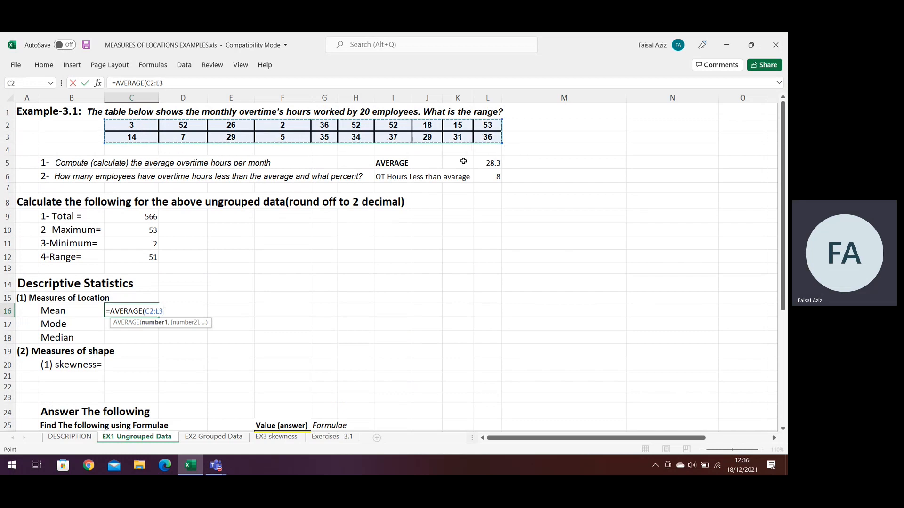
{"action": "key", "text": "Return"}
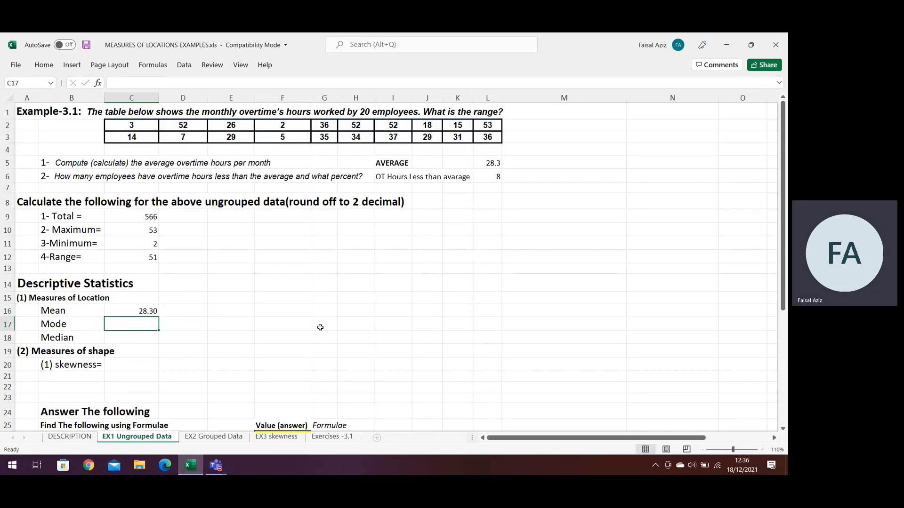
Calculate the mode of the overtime hours in cell C17 with the MODE function over C2:L3
{"action": "type", "text": "="}
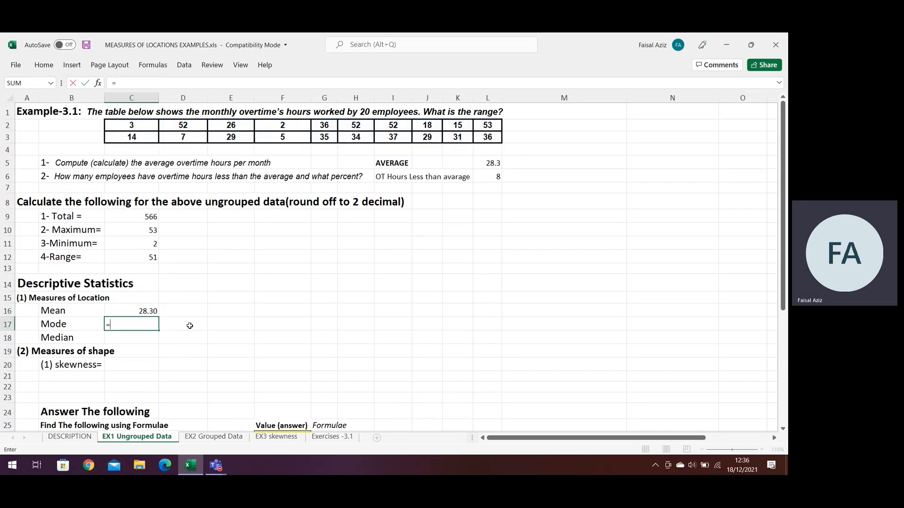
{"action": "type", "text": "Mode"}
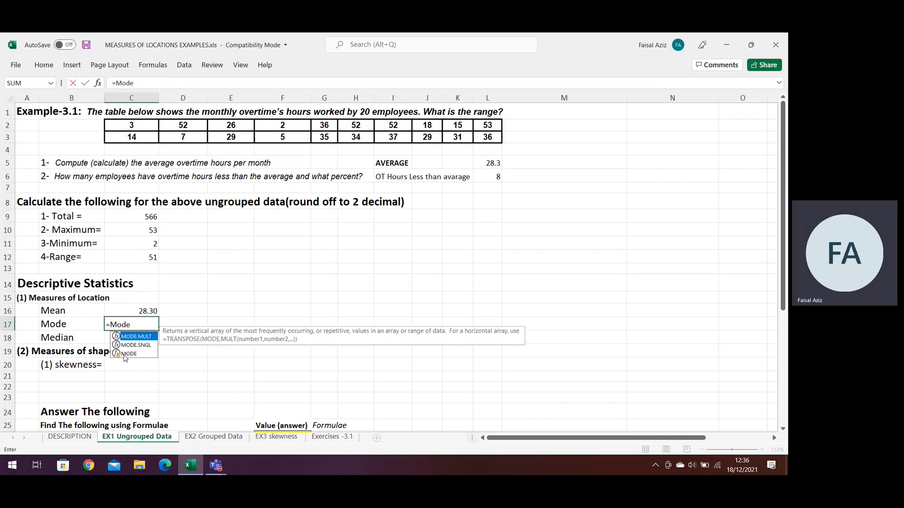
{"action": "double_click", "coordinate": [125, 353]}
{"action": "left_click_drag", "start_coordinate": [144, 125], "coordinate": [481, 143]}
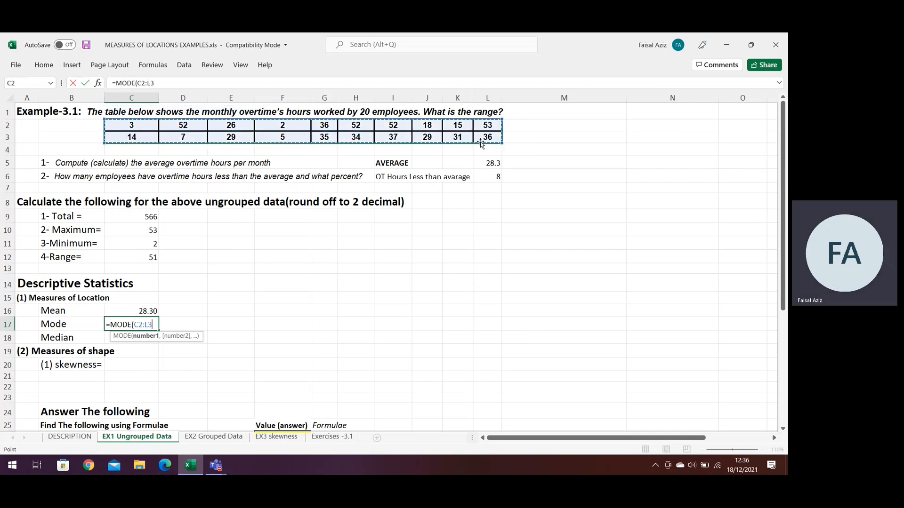
{"action": "key", "text": "Return"}
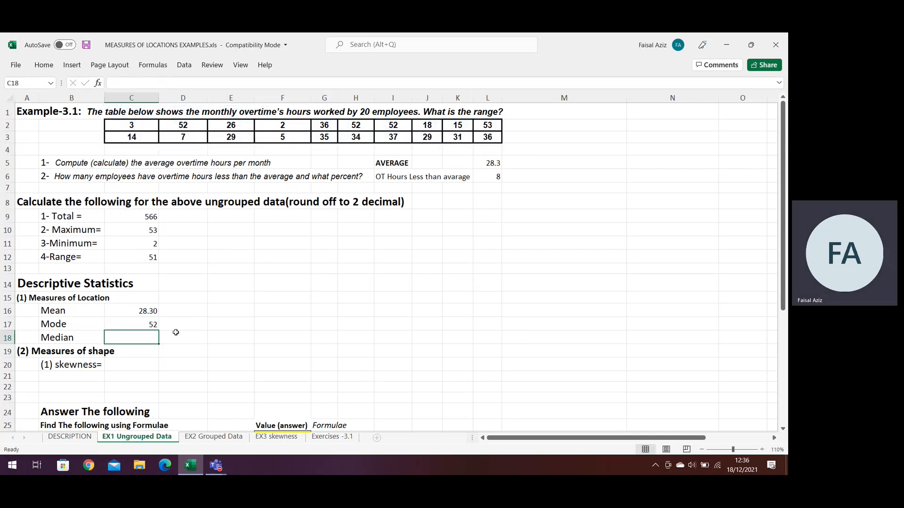
Calculate the median overtime hours in cell C18 with the MEDIAN function over C2:L3
{"action": "type", "text": "="}
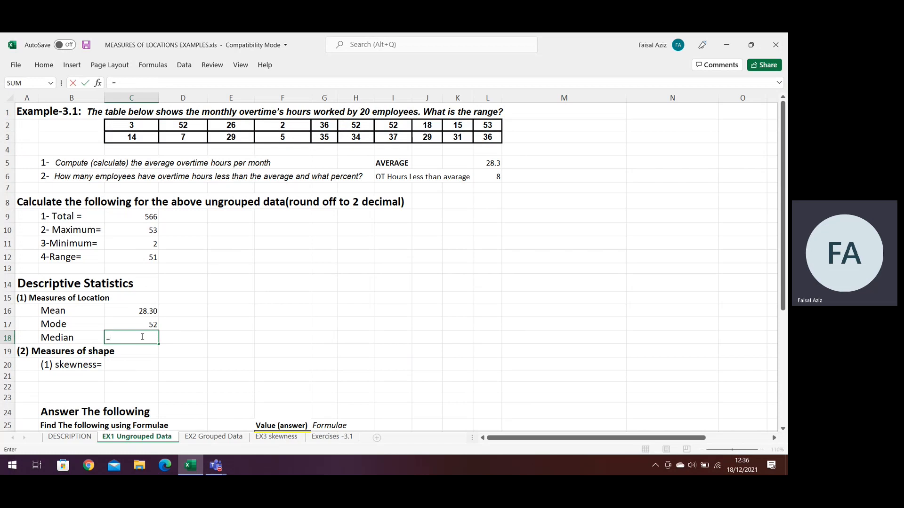
{"action": "type", "text": "Med"}
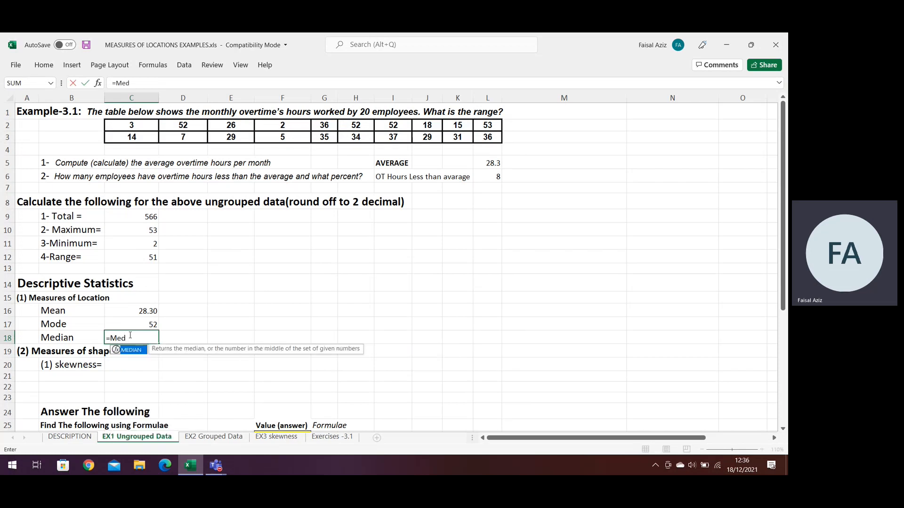
{"action": "double_click", "coordinate": [131, 350]}
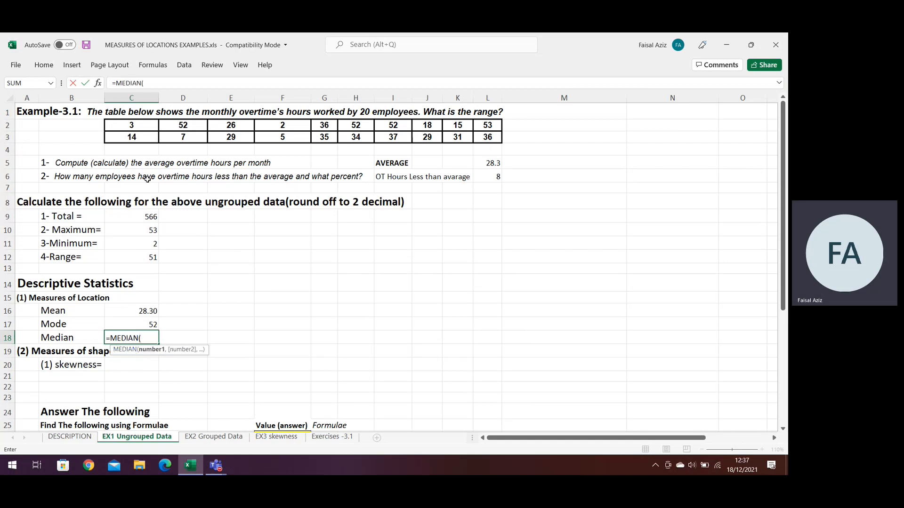
{"action": "left_click_drag", "start_coordinate": [145, 125], "coordinate": [476, 133]}
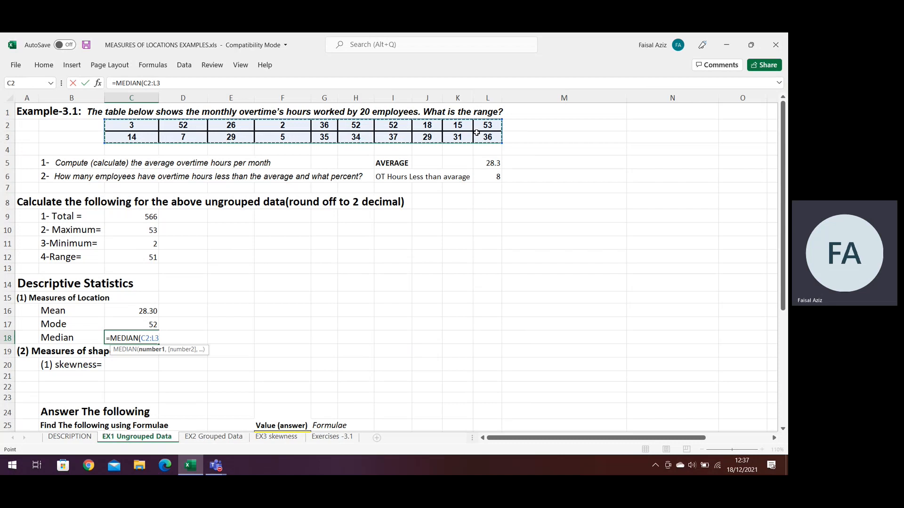
{"action": "key", "text": "Return"}
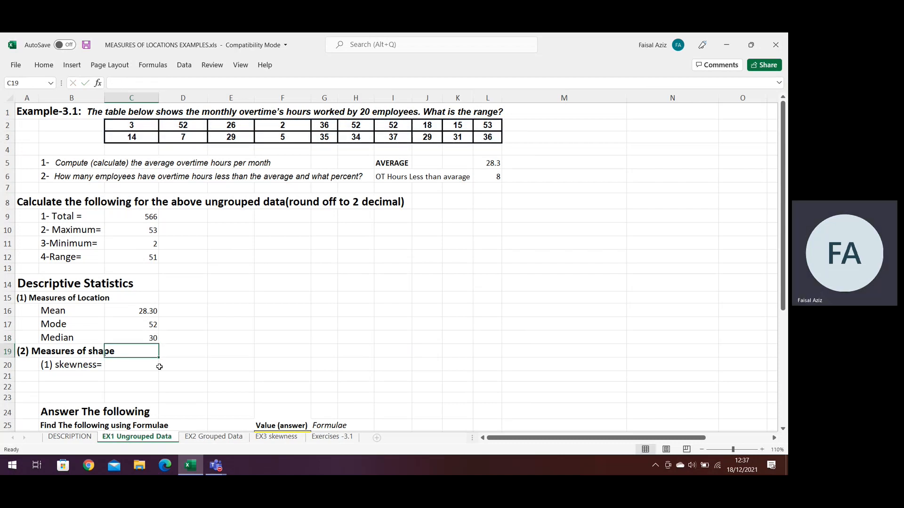
Calculate the skewness of the overtime hours in cell C20 with the SKEW function over C2:L3
{"action": "left_click", "coordinate": [136, 366]}
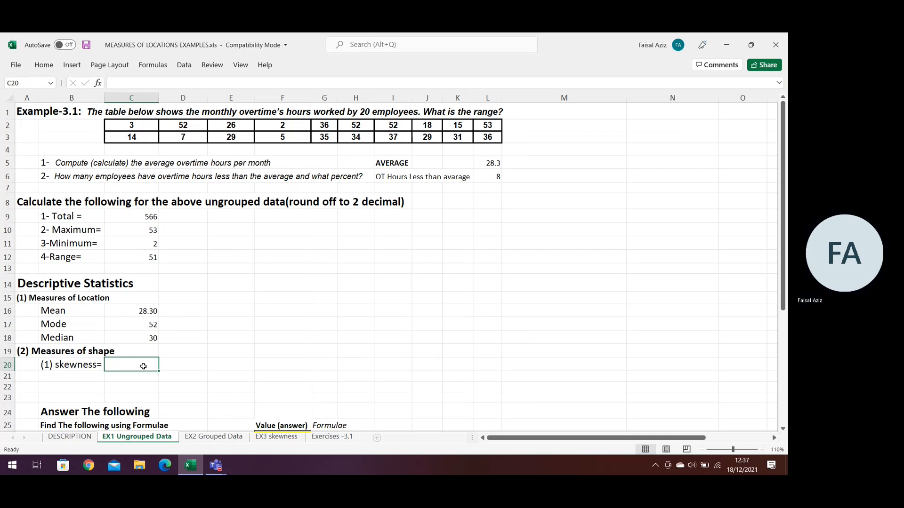
{"action": "type", "text": "=skew"}
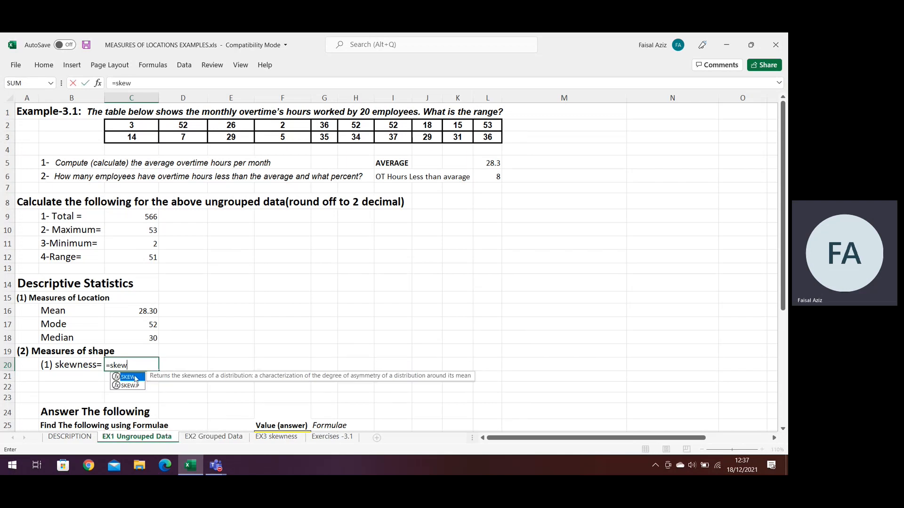
{"action": "double_click", "coordinate": [137, 377]}
{"action": "left_click_drag", "start_coordinate": [143, 123], "coordinate": [488, 127]}
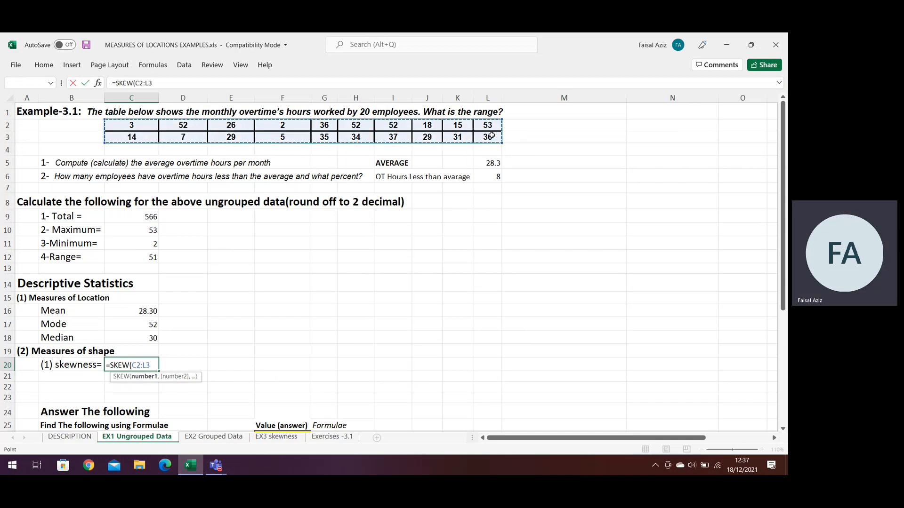
{"action": "key", "text": "Return"}
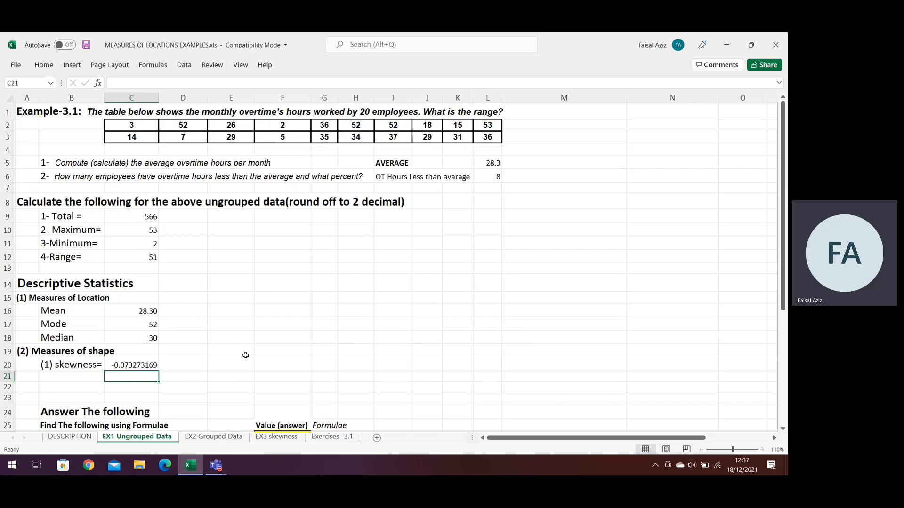
Calculate the variance of the overtime hours in cell F32 of the answer table with the VAR function over C2:L3
{"action": "scroll", "coordinate": [250, 348], "scroll_direction": "down", "scroll_amount": 2}
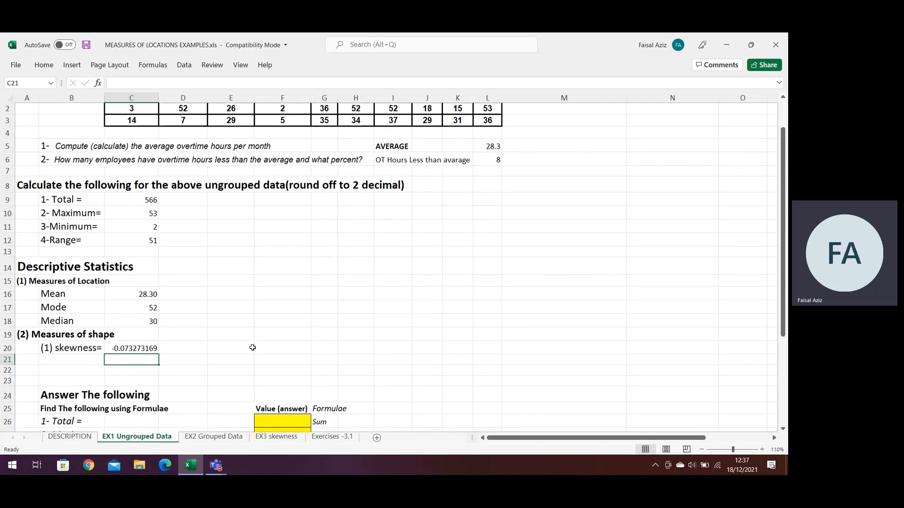
{"action": "scroll", "coordinate": [253, 347], "scroll_direction": "down", "scroll_amount": 2}
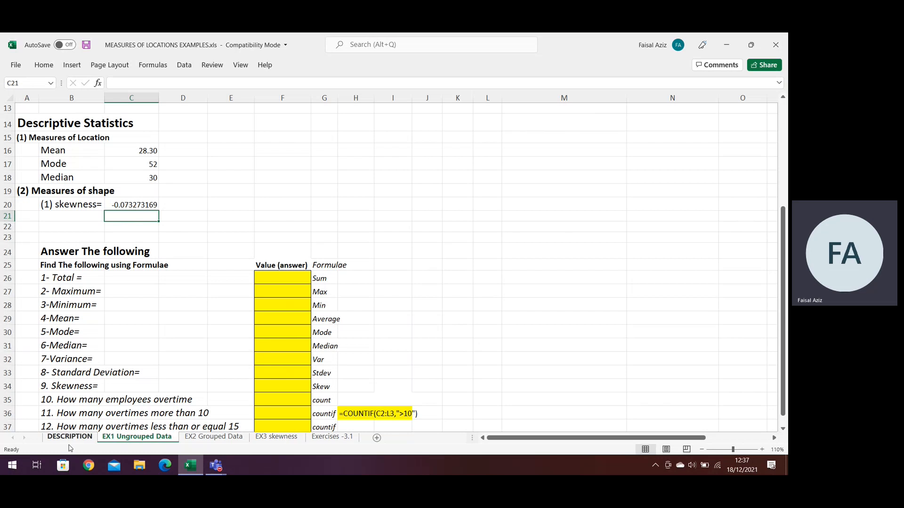
{"action": "scroll", "coordinate": [131, 329], "scroll_direction": "down", "scroll_amount": 3}
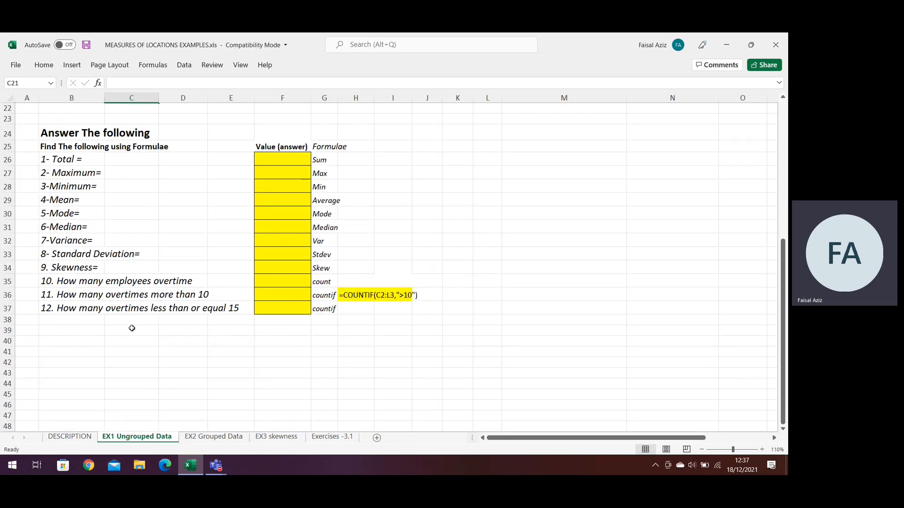
{"action": "scroll", "coordinate": [132, 329], "scroll_direction": "up", "scroll_amount": 2}
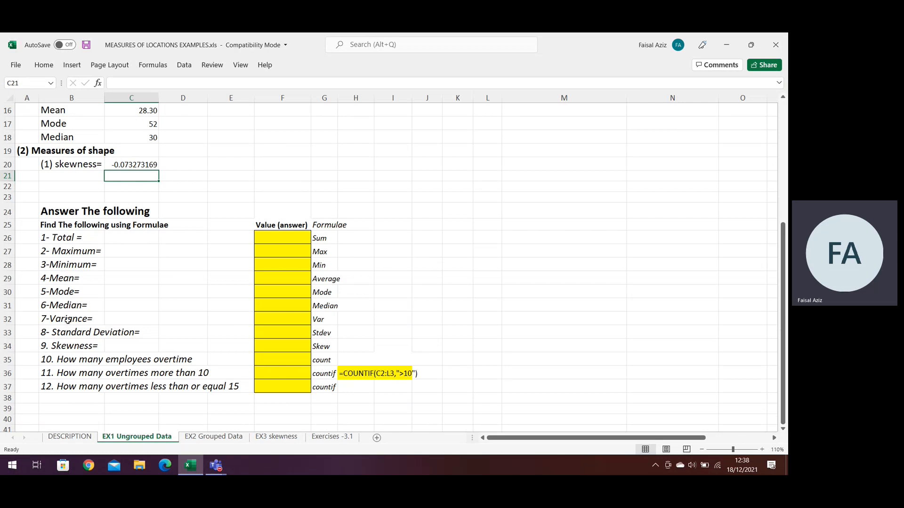
{"action": "left_click", "coordinate": [273, 320]}
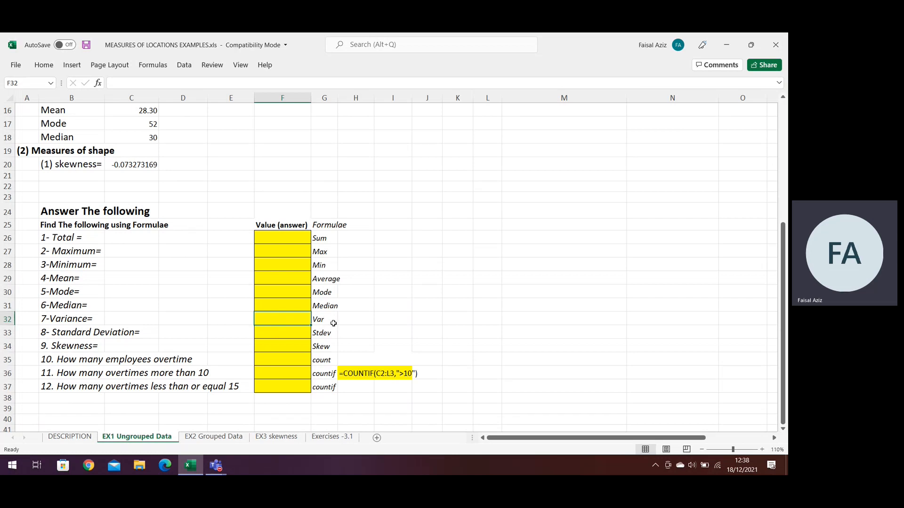
{"action": "double_click", "coordinate": [275, 319]}
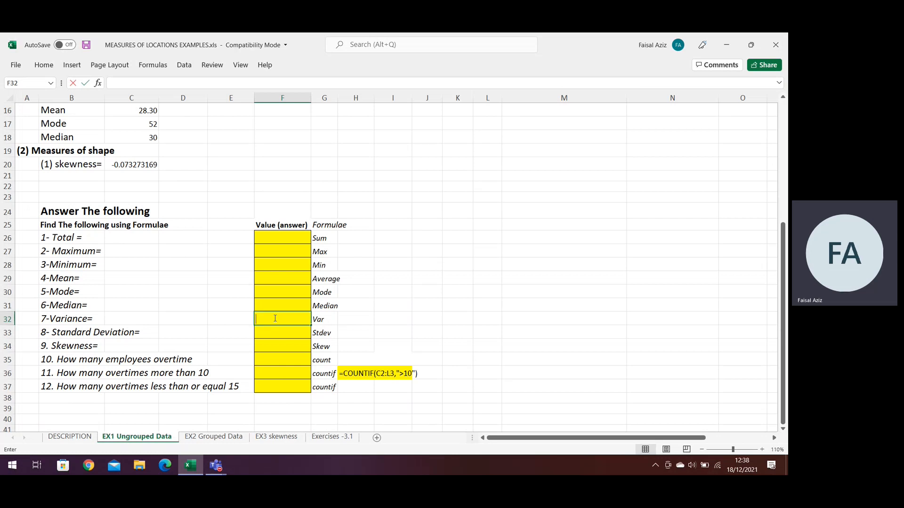
{"action": "type", "text": "=var"}
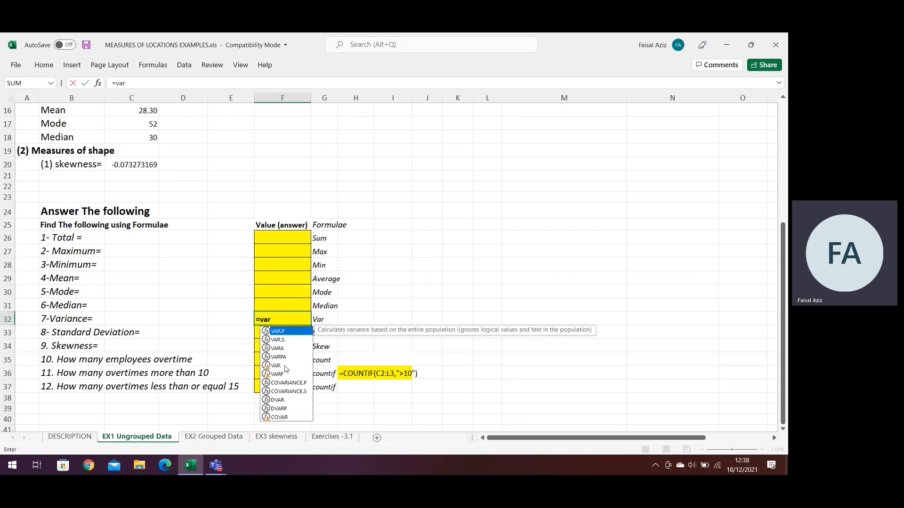
{"action": "double_click", "coordinate": [280, 366]}
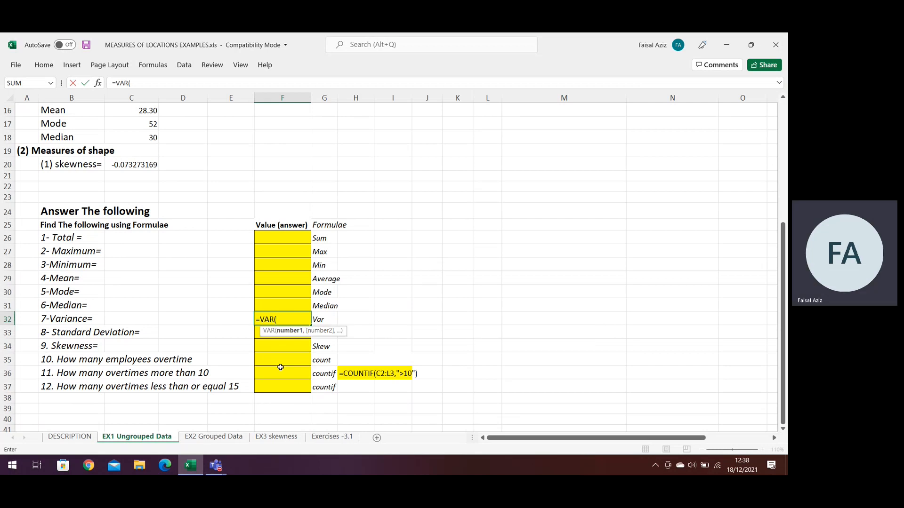
{"action": "scroll", "coordinate": [279, 363], "scroll_direction": "up", "scroll_amount": 5}
{"action": "left_click_drag", "start_coordinate": [145, 131], "coordinate": [490, 143]}
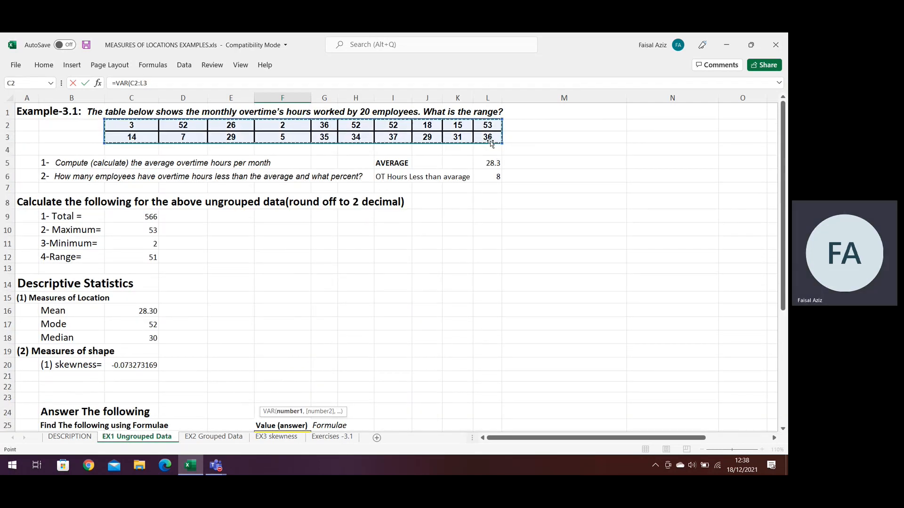
{"action": "key", "text": "Return"}
Calculate the standard deviation of the overtime hours in cell F33 with the STDEV function over C2:L3
{"action": "scroll", "coordinate": [360, 269], "scroll_direction": "down", "scroll_amount": 1}
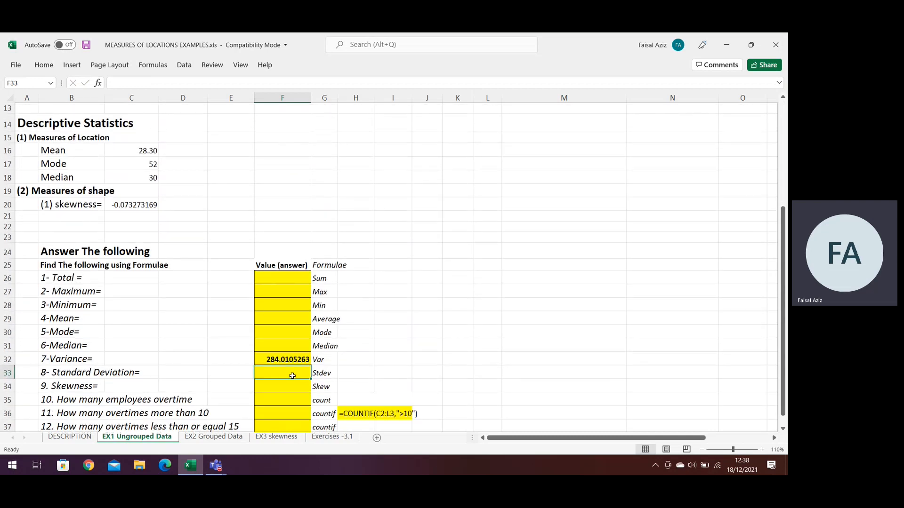
{"action": "type", "text": "="}
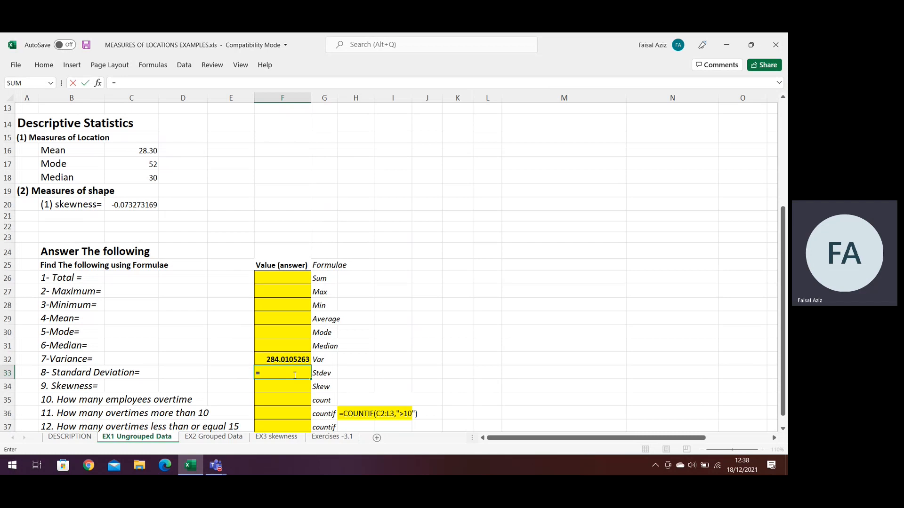
{"action": "type", "text": "stdev"}
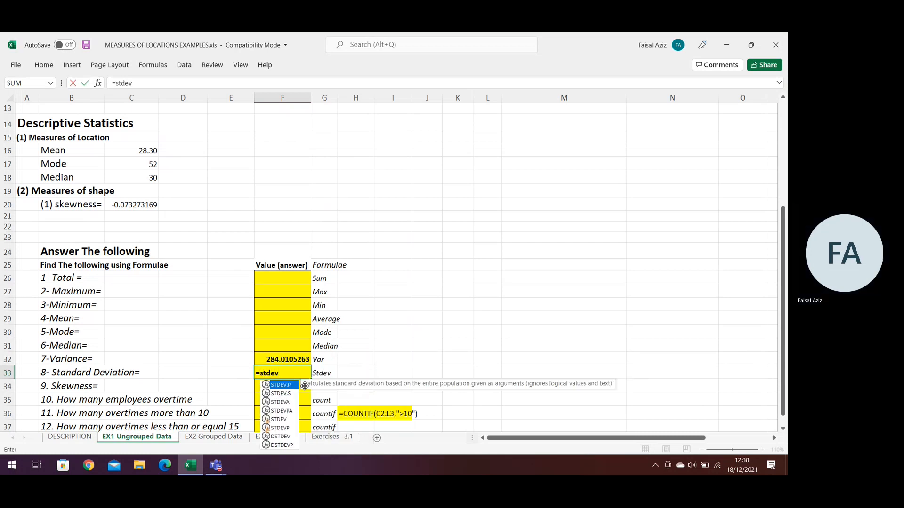
{"action": "double_click", "coordinate": [285, 419]}
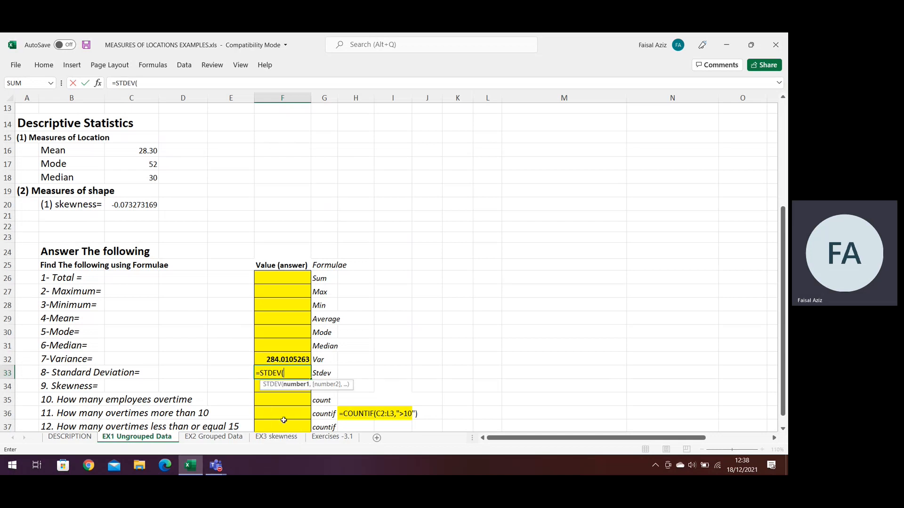
{"action": "scroll", "coordinate": [355, 363], "scroll_direction": "up", "scroll_amount": 4}
{"action": "left_click_drag", "start_coordinate": [147, 127], "coordinate": [483, 141]}
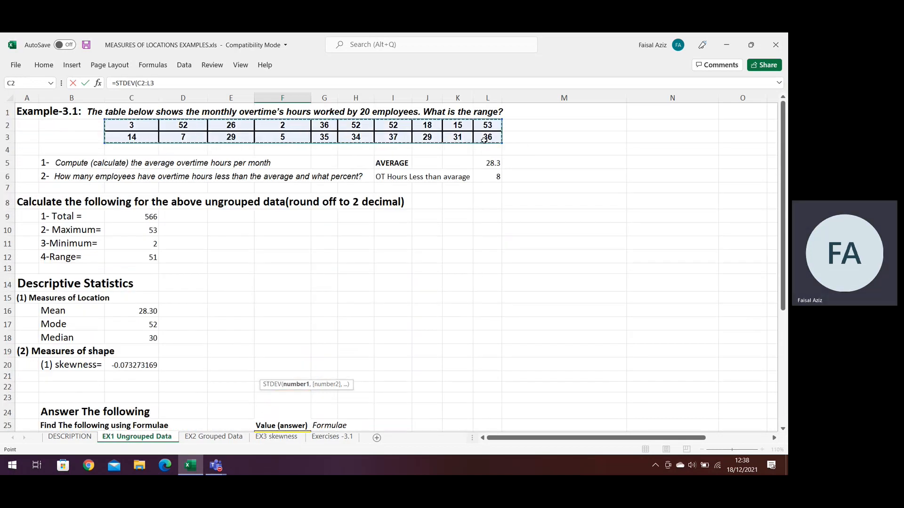
{"action": "key", "text": "Return"}
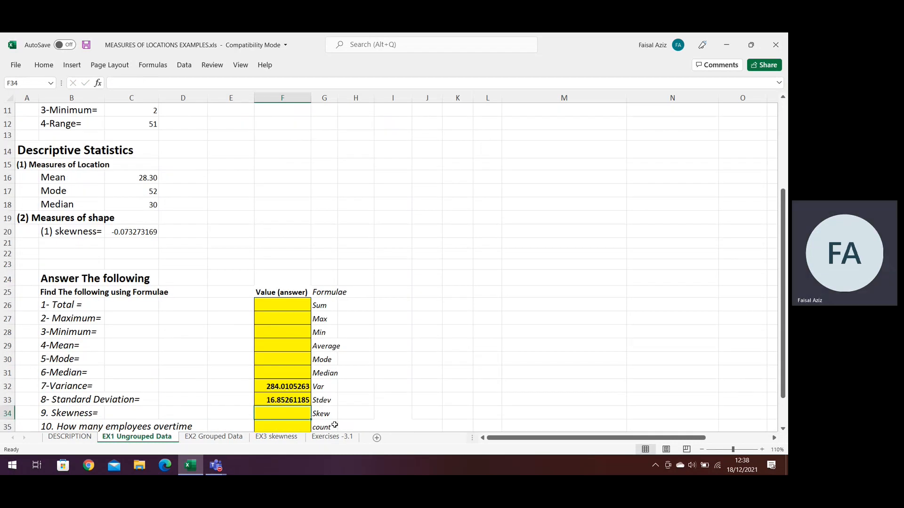
{"action": "scroll", "coordinate": [334, 426], "scroll_direction": "down", "scroll_amount": 1}
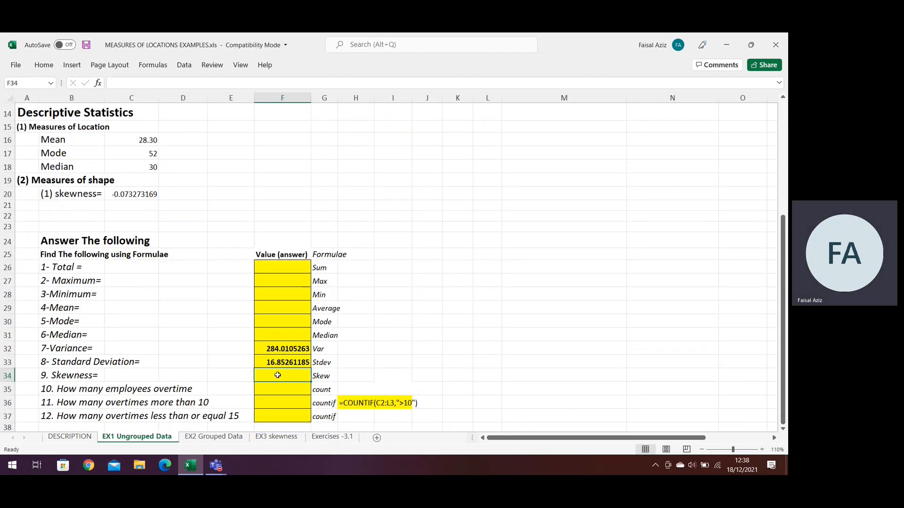
{"action": "type", "text": "="}
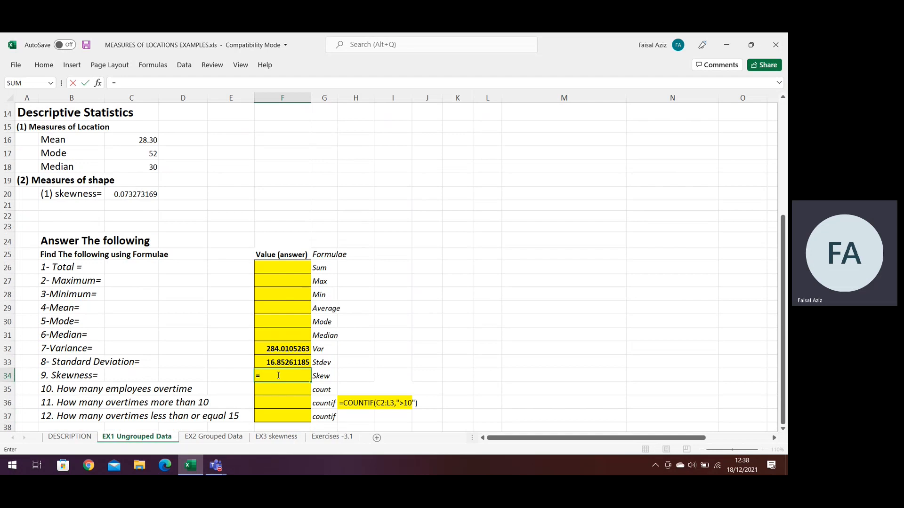
{"action": "key", "text": "BackSpace"}
{"action": "scroll", "coordinate": [193, 391], "scroll_direction": "down", "scroll_amount": 1}
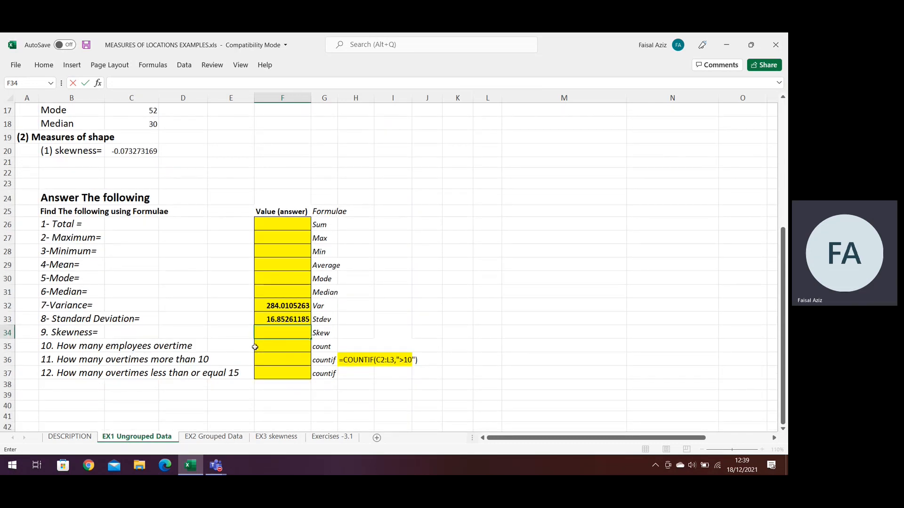
Count the employees with overtime in cell F35 with the COUNT function over C2:L3
{"action": "left_click", "coordinate": [275, 347]}
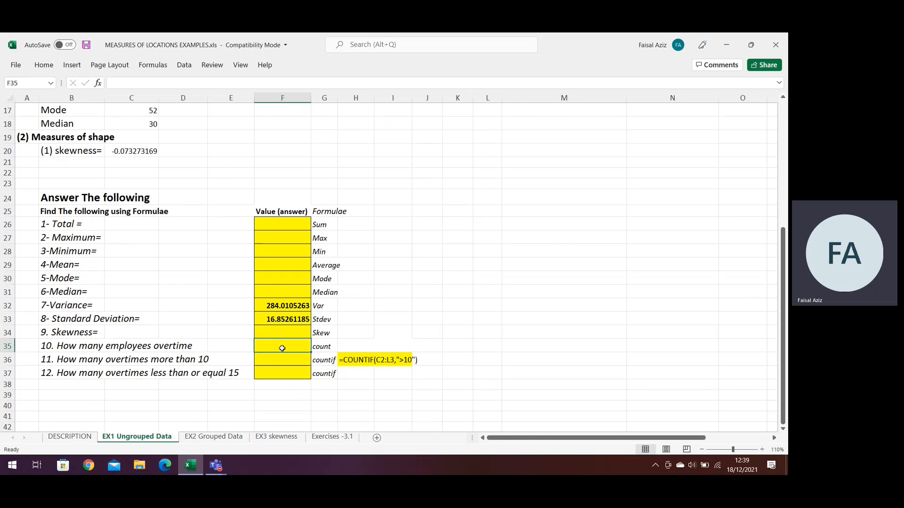
{"action": "type", "text": "=count"}
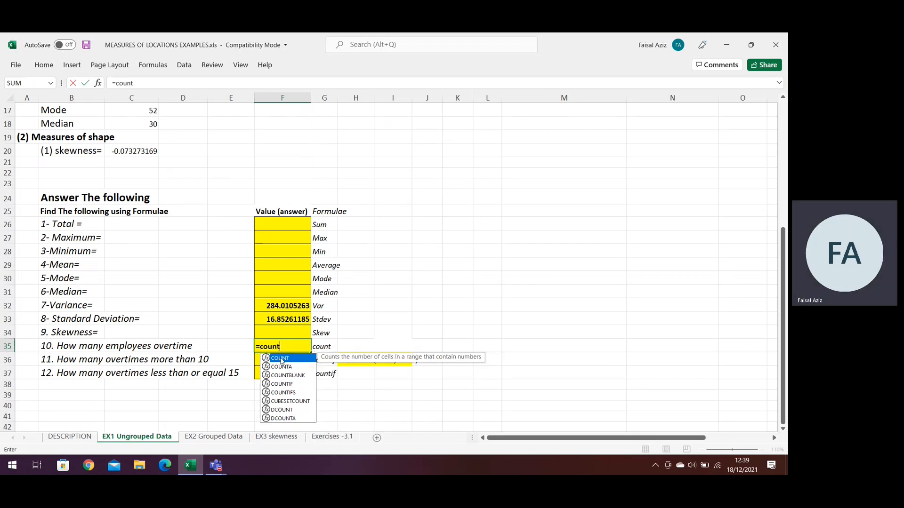
{"action": "double_click", "coordinate": [281, 359]}
{"action": "scroll", "coordinate": [160, 147], "scroll_direction": "up", "scroll_amount": 6}
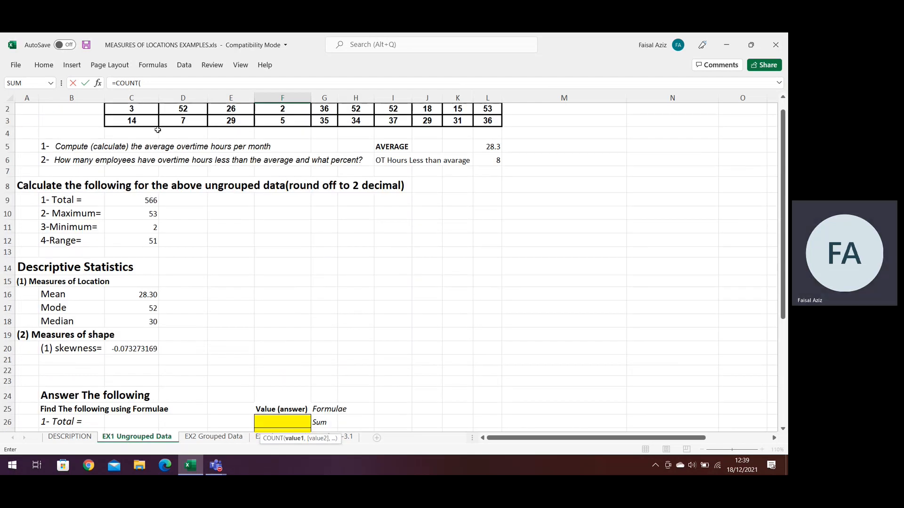
{"action": "left_click_drag", "start_coordinate": [218, 136], "coordinate": [482, 145]}
{"action": "key", "text": "Return"}
Count the overtimes of more than 10 hours in cell F36 with the formula =COUNTIF(C2:L3,">10")
{"action": "scroll", "coordinate": [478, 142], "scroll_direction": "down", "scroll_amount": 4}
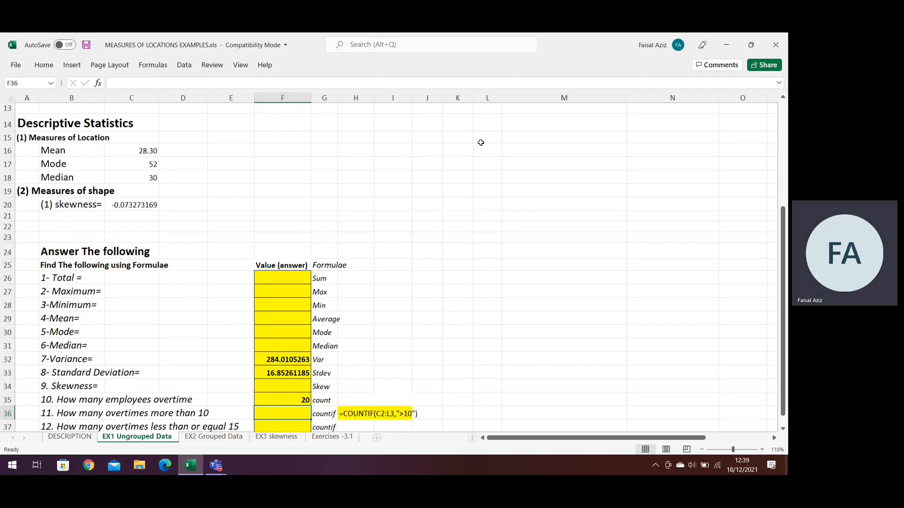
{"action": "scroll", "coordinate": [420, 222], "scroll_direction": "down", "scroll_amount": 2}
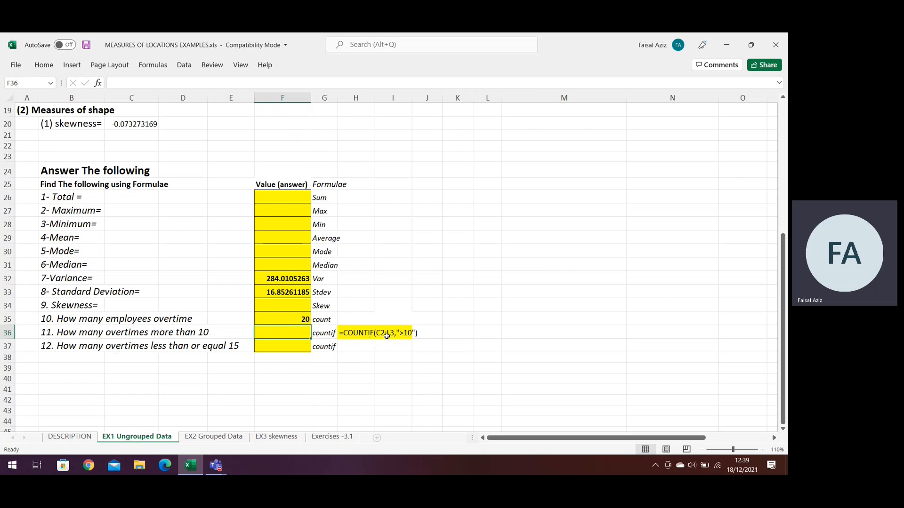
{"action": "double_click", "coordinate": [288, 332]}
{"action": "type", "text": "=Countif"}
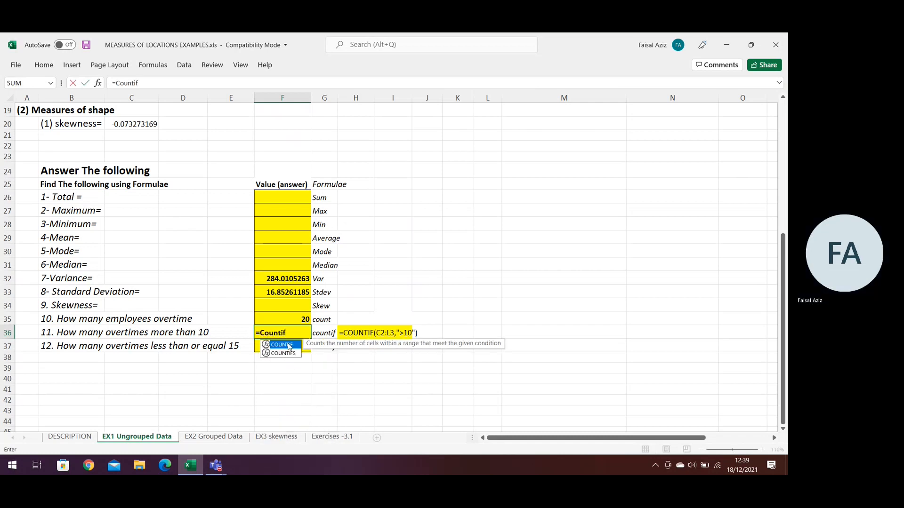
{"action": "double_click", "coordinate": [289, 347]}
{"action": "scroll", "coordinate": [224, 286], "scroll_direction": "up", "scroll_amount": 1}
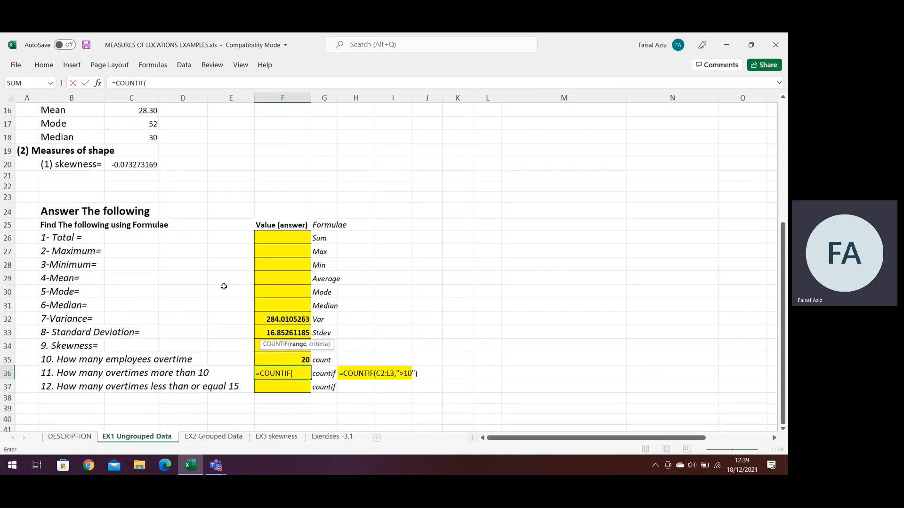
{"action": "scroll", "coordinate": [223, 286], "scroll_direction": "up", "scroll_amount": 5}
{"action": "left_click_drag", "start_coordinate": [131, 137], "coordinate": [216, 130]}
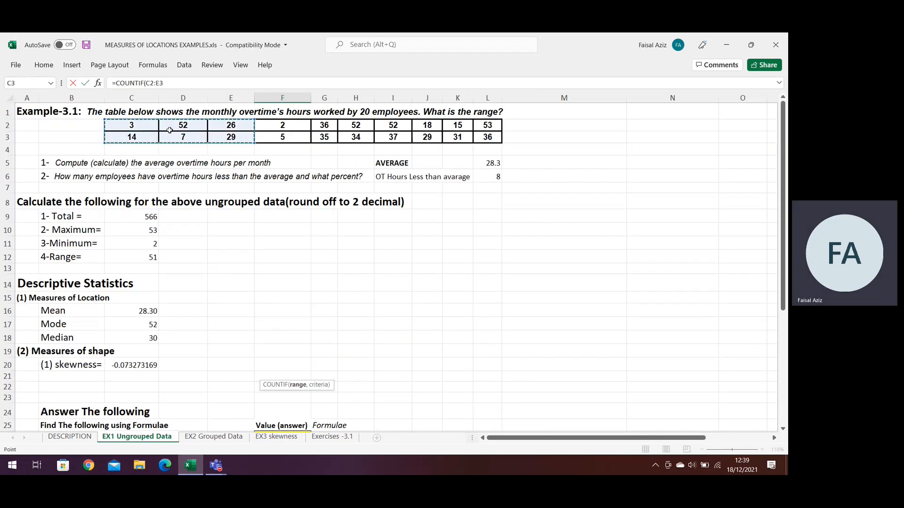
{"action": "left_click_drag", "start_coordinate": [131, 125], "coordinate": [487, 136]}
{"action": "scroll", "coordinate": [445, 203], "scroll_direction": "down", "scroll_amount": 5}
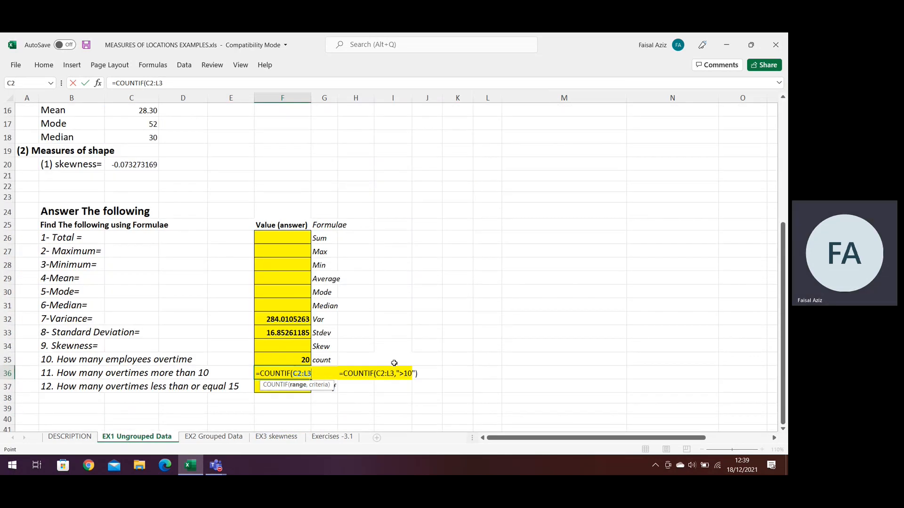
{"action": "type", "text": ",\">10\")"}
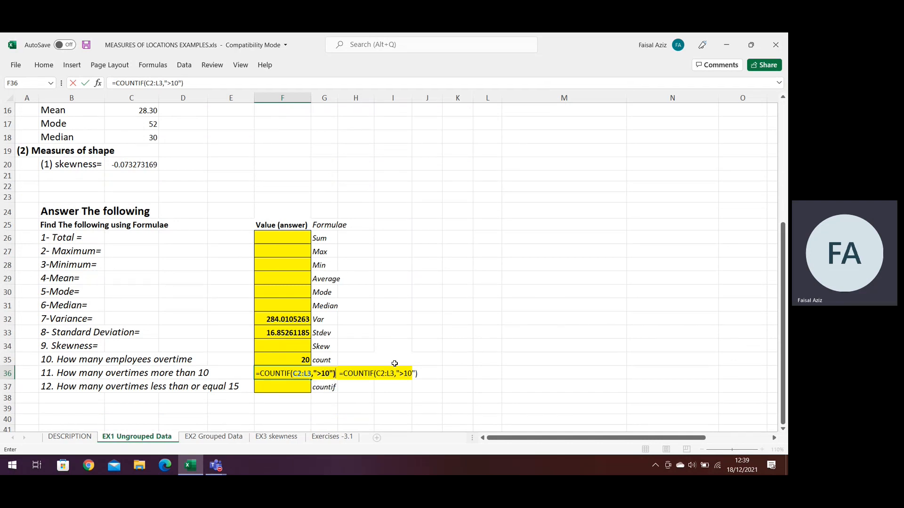
{"action": "key", "text": "Return"}
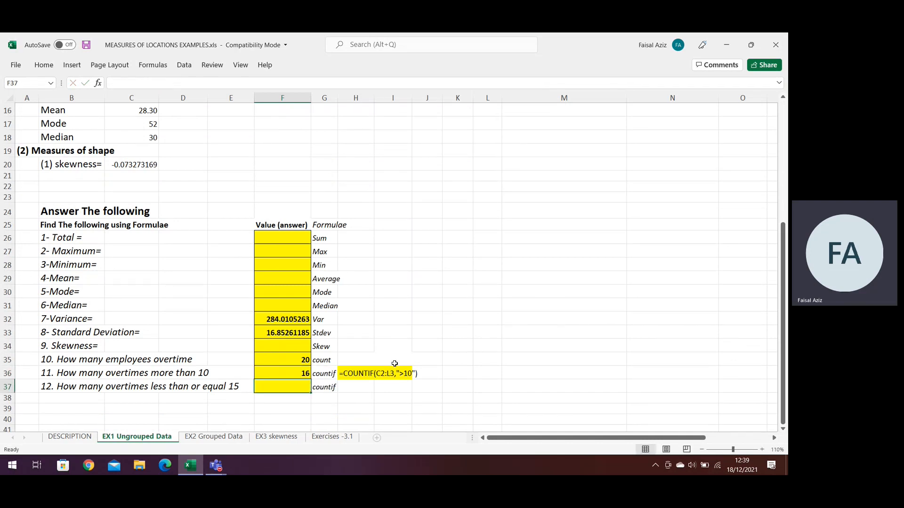
Count the overtimes of 15 hours or less in cell F37 with the formula =COUNTIF(C2:L3,"<=15")
{"action": "scroll", "coordinate": [96, 322], "scroll_direction": "down", "scroll_amount": 2}
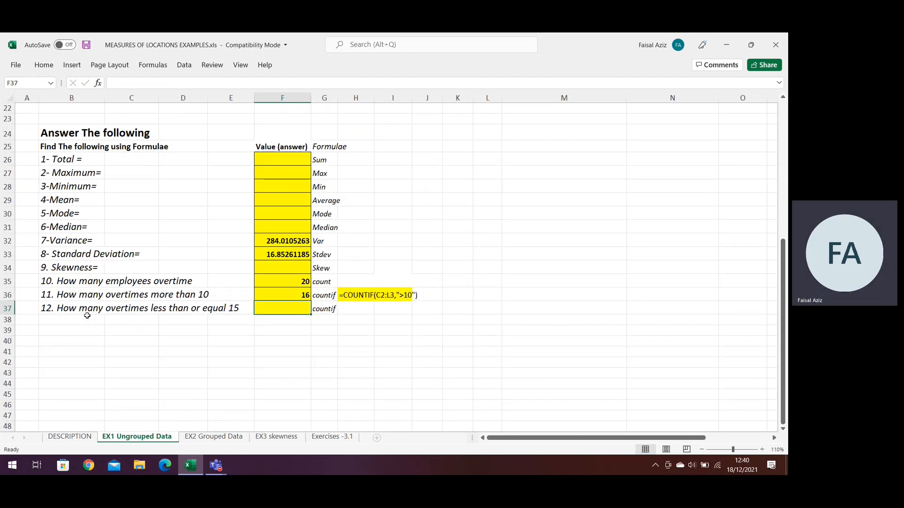
{"action": "double_click", "coordinate": [276, 309]}
{"action": "type", "text": "=co"}
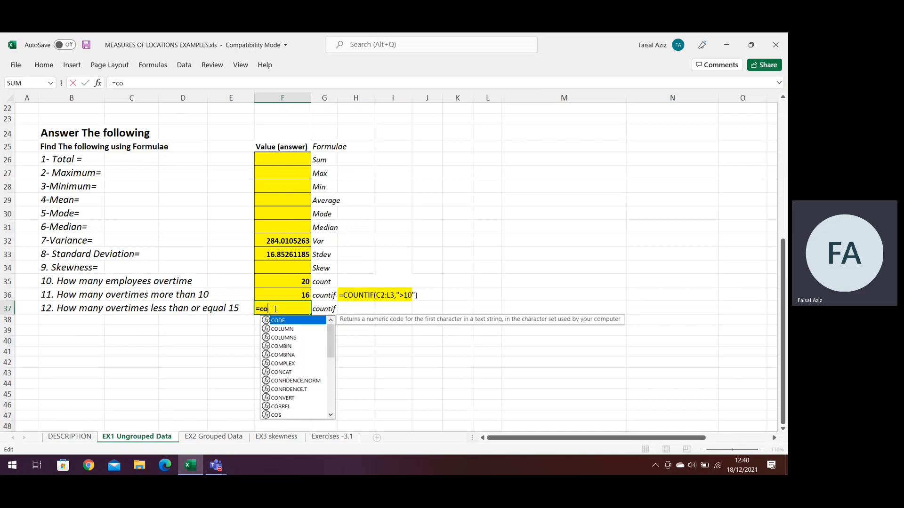
{"action": "type", "text": "untif"}
{"action": "double_click", "coordinate": [282, 321]}
{"action": "scroll", "coordinate": [197, 274], "scroll_direction": "up", "scroll_amount": 4}
{"action": "scroll", "coordinate": [197, 274], "scroll_direction": "up", "scroll_amount": 3}
{"action": "left_click_drag", "start_coordinate": [137, 125], "coordinate": [492, 140]}
{"action": "scroll", "coordinate": [422, 264], "scroll_direction": "down", "scroll_amount": 6}
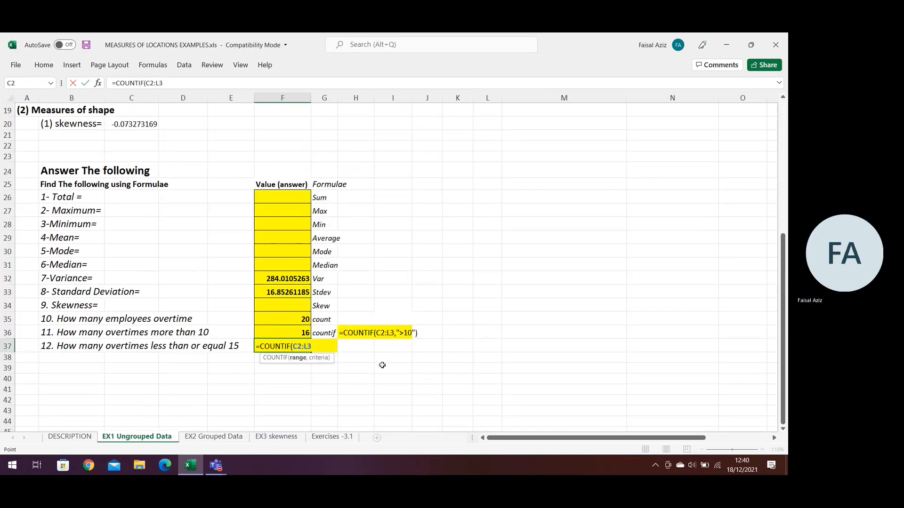
{"action": "type", "text": ",\"<="}
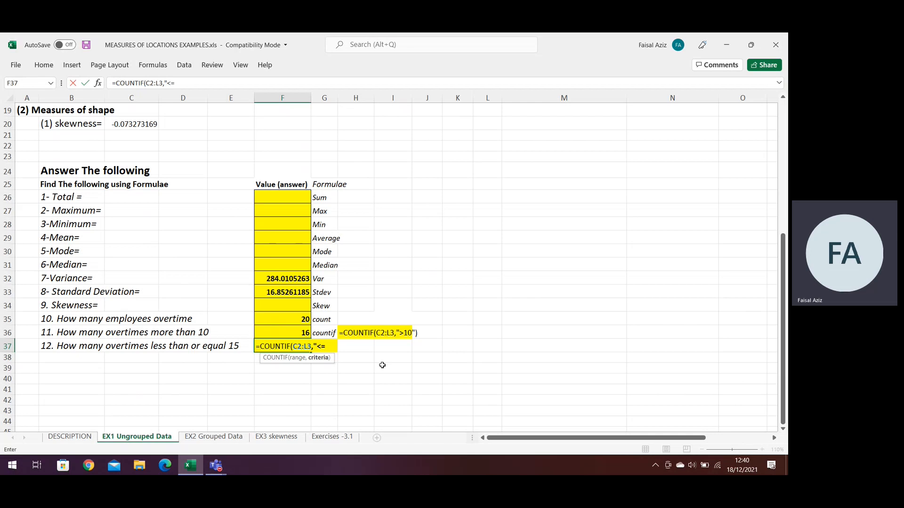
{"action": "type", "text": "15\")"}
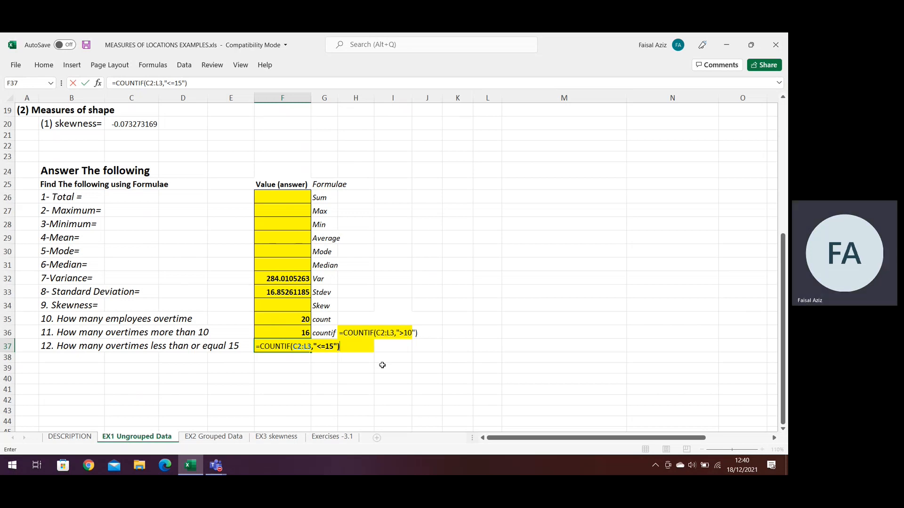
{"action": "key", "text": "Return"}
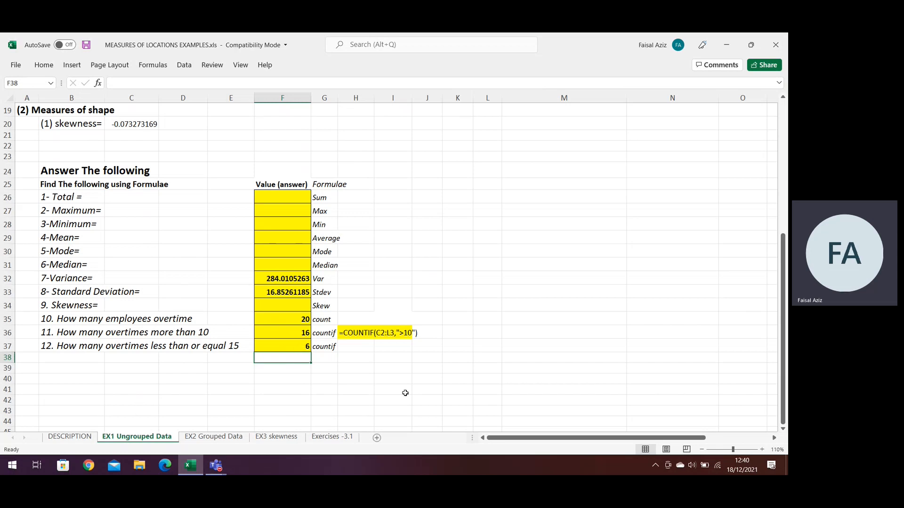
{"action": "scroll", "coordinate": [404, 389], "scroll_direction": "up", "scroll_amount": 6}
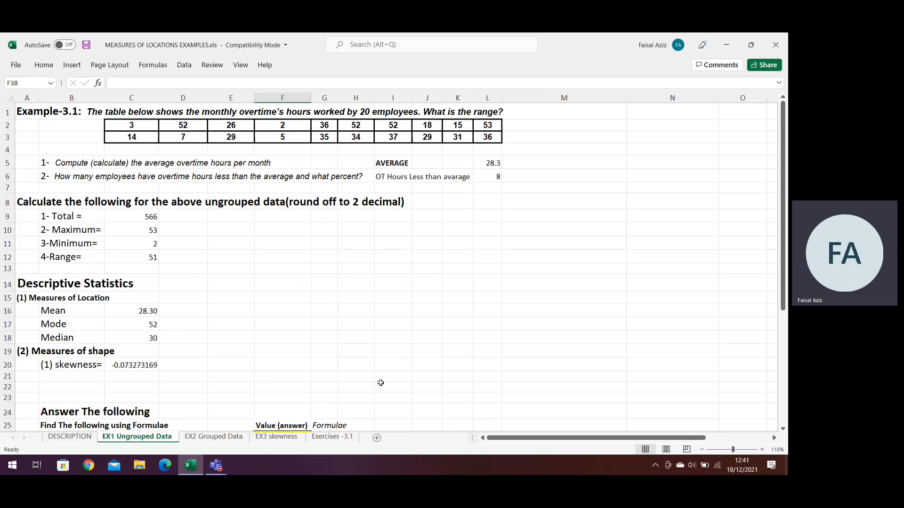
{"action": "scroll", "coordinate": [347, 383], "scroll_direction": "down", "scroll_amount": 7}
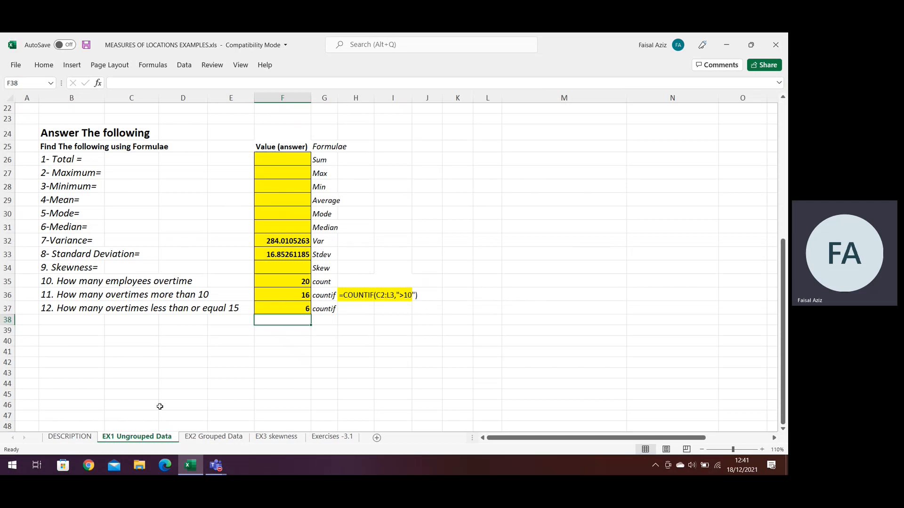
{"action": "scroll", "coordinate": [277, 371], "scroll_direction": "up", "scroll_amount": 7}
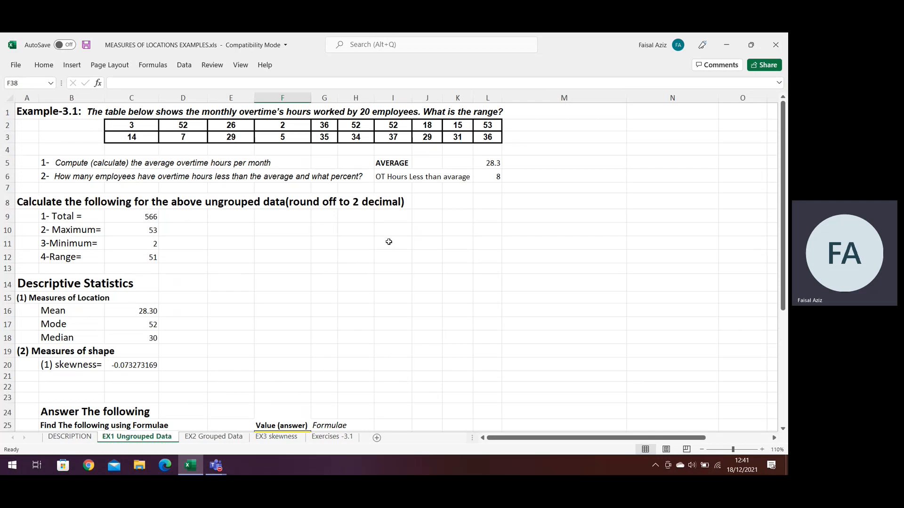
Open the EX2 Grouped Data sheet and clear the Median Class label beside the 60-70 class
{"action": "left_click", "coordinate": [221, 438]}
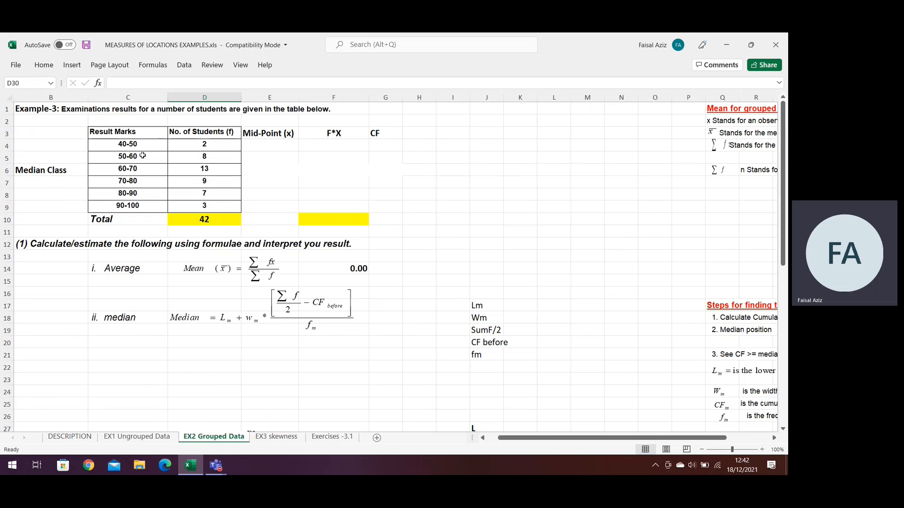
{"action": "left_click", "coordinate": [69, 169]}
{"action": "key", "text": "Delete"}
Examine the student frequencies in D4:D9, the total formula in D10 and the grouped mean equation
{"action": "left_click", "coordinate": [198, 144]}
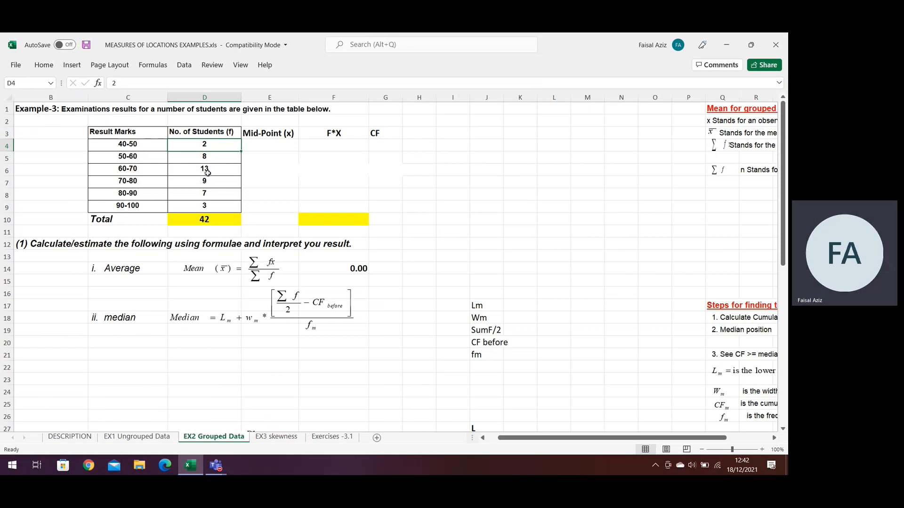
{"action": "left_click", "coordinate": [218, 133]}
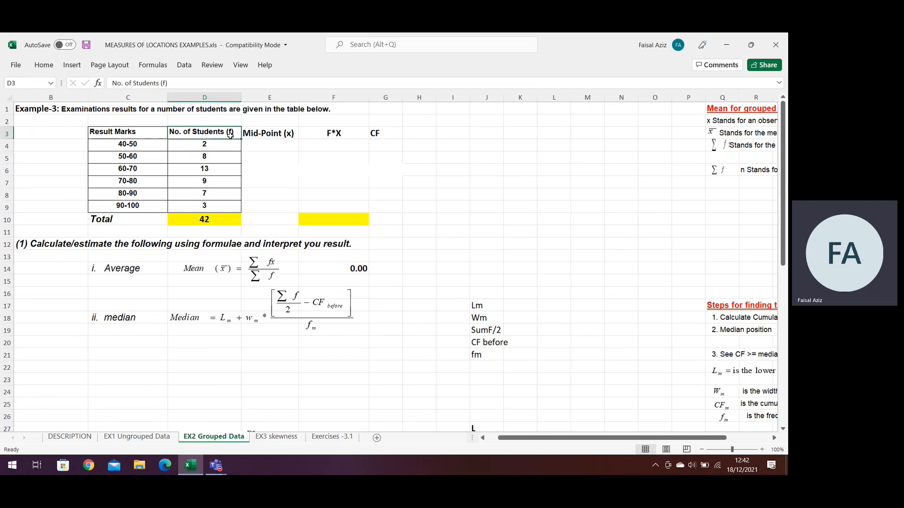
{"action": "left_click", "coordinate": [203, 146]}
{"action": "left_click", "coordinate": [204, 157]}
{"action": "left_click", "coordinate": [206, 170]}
{"action": "left_click", "coordinate": [206, 182]}
{"action": "left_click", "coordinate": [205, 194]}
{"action": "left_click", "coordinate": [205, 206]}
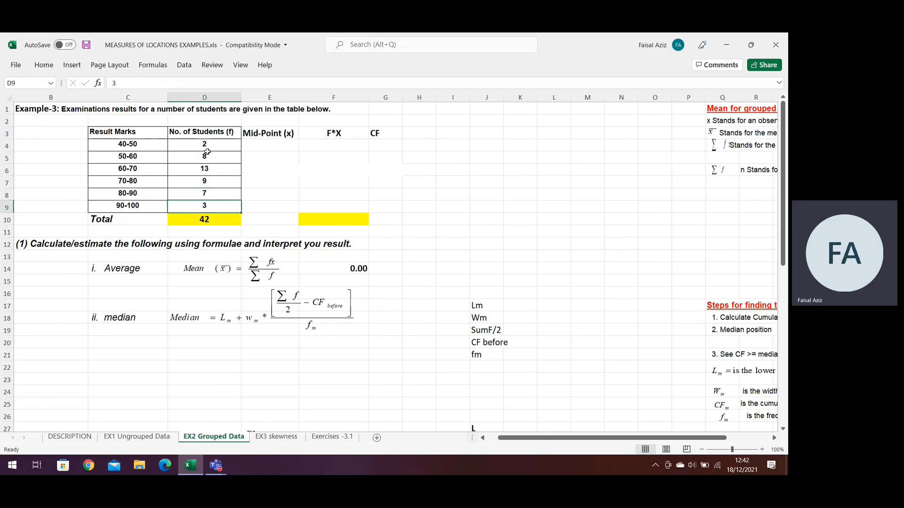
{"action": "left_click", "coordinate": [212, 221]}
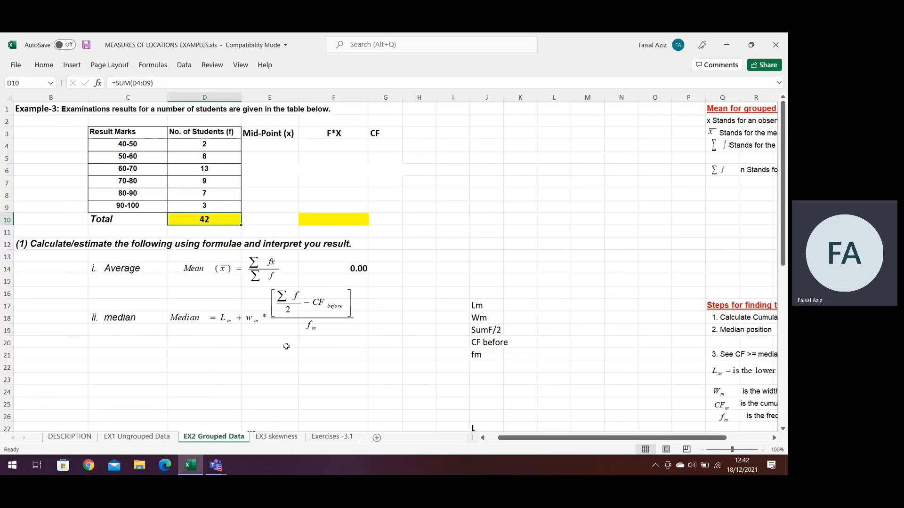
{"action": "left_click", "coordinate": [224, 265]}
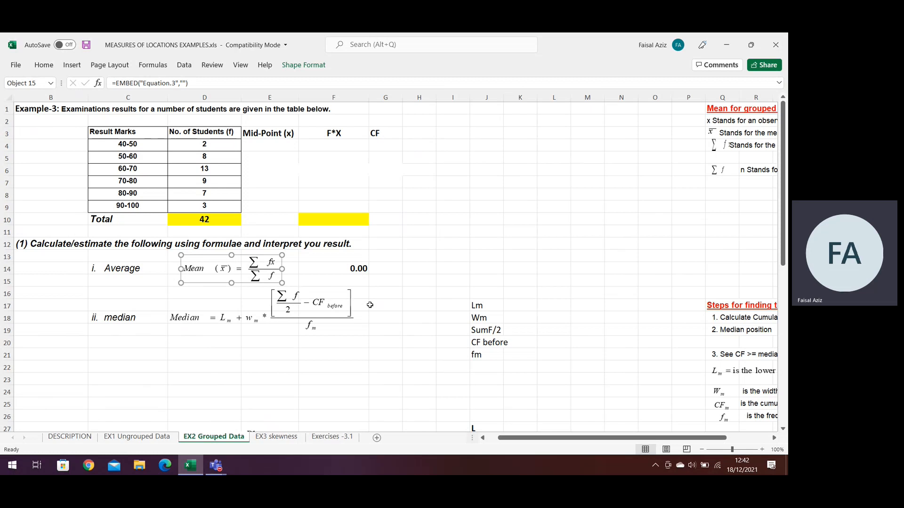
Calculate the mid-point of the 40-50 class in cell E4 with the formula =90/2
{"action": "left_click", "coordinate": [276, 143]}
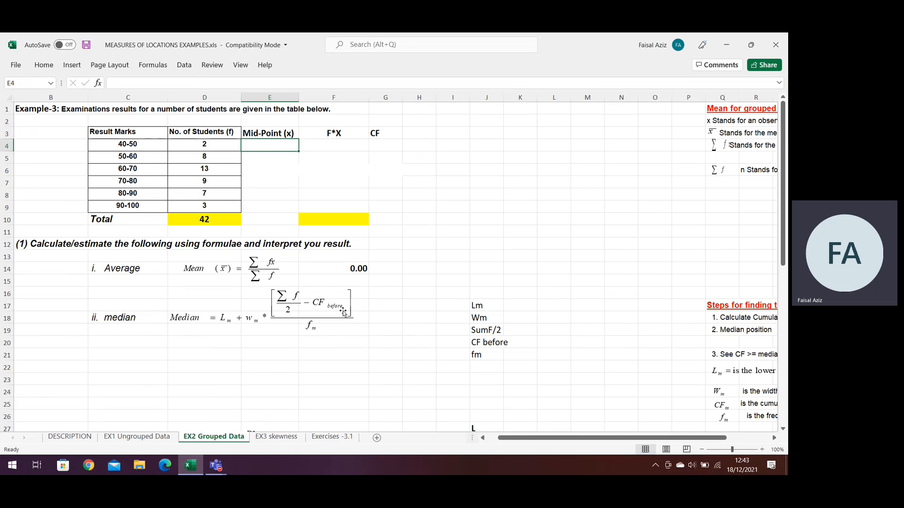
{"action": "type", "text": "=90/2"}
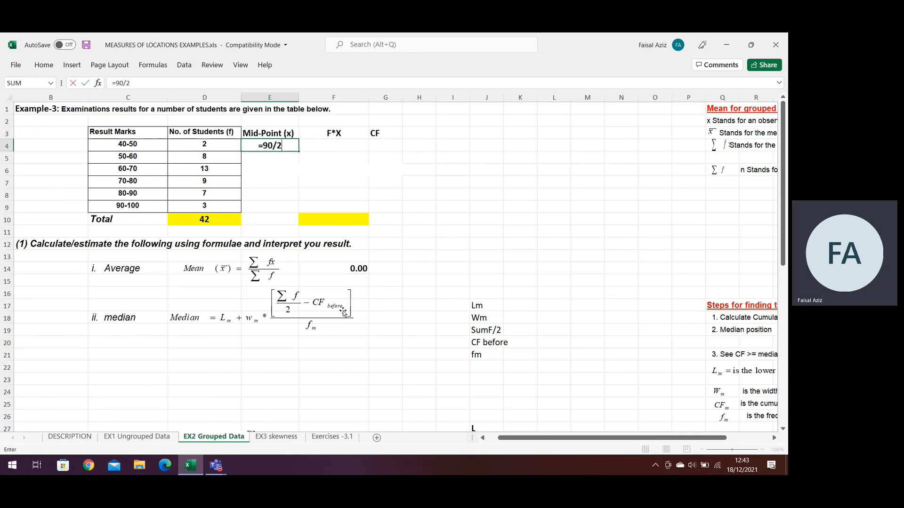
{"action": "key", "text": "Return"}
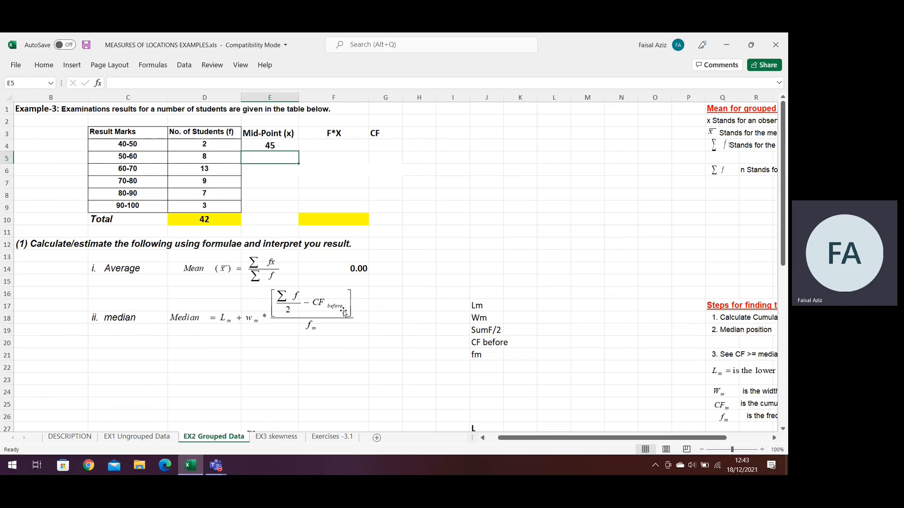
Enter the mid-points 55, 65, 75, 85 and 95 for the remaining classes in cells E5 to E9
{"action": "type", "text": "55"}
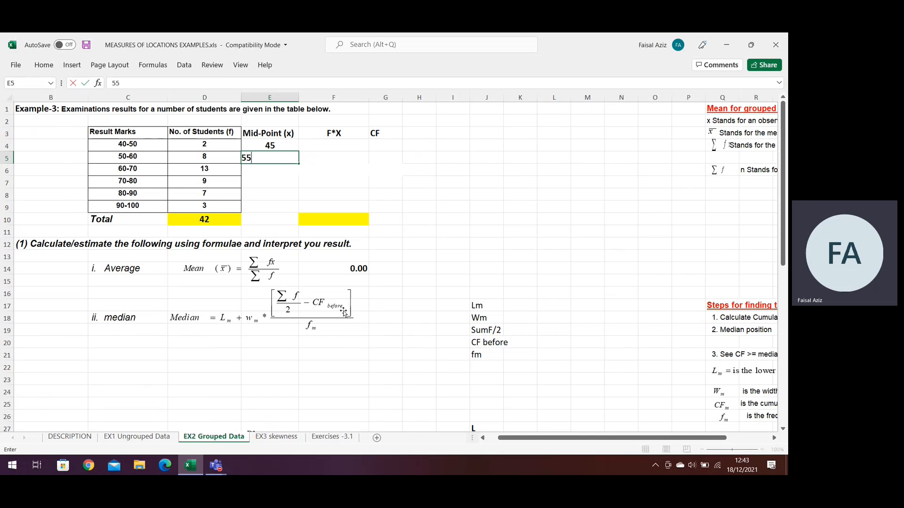
{"action": "key", "text": "Return"}
{"action": "type", "text": "65"}
{"action": "key", "text": "Return"}
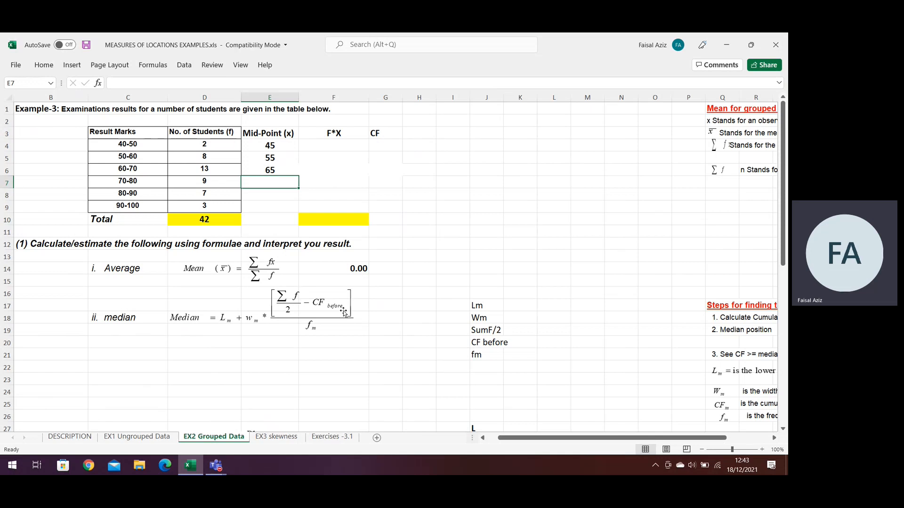
{"action": "type", "text": "75"}
{"action": "key", "text": "Return"}
{"action": "type", "text": "85"}
{"action": "key", "text": "Return"}
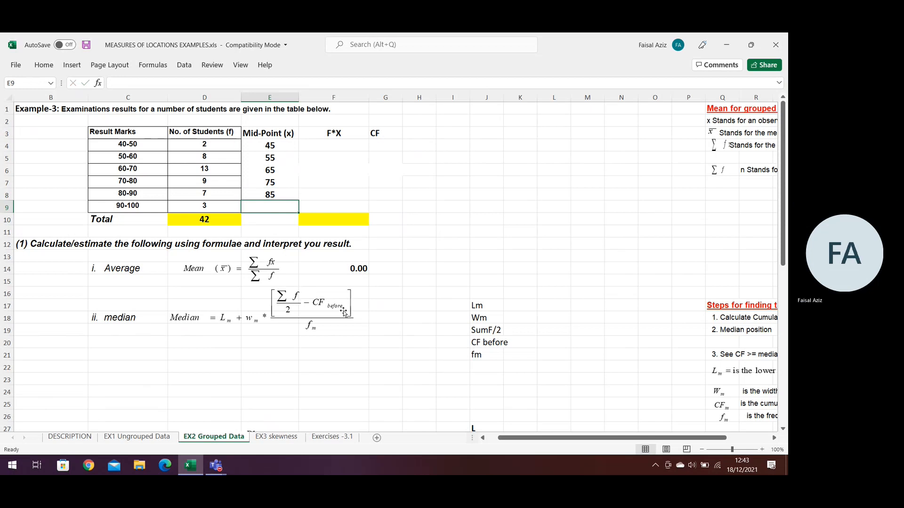
{"action": "type", "text": "95"}
{"action": "key", "text": "Return"}
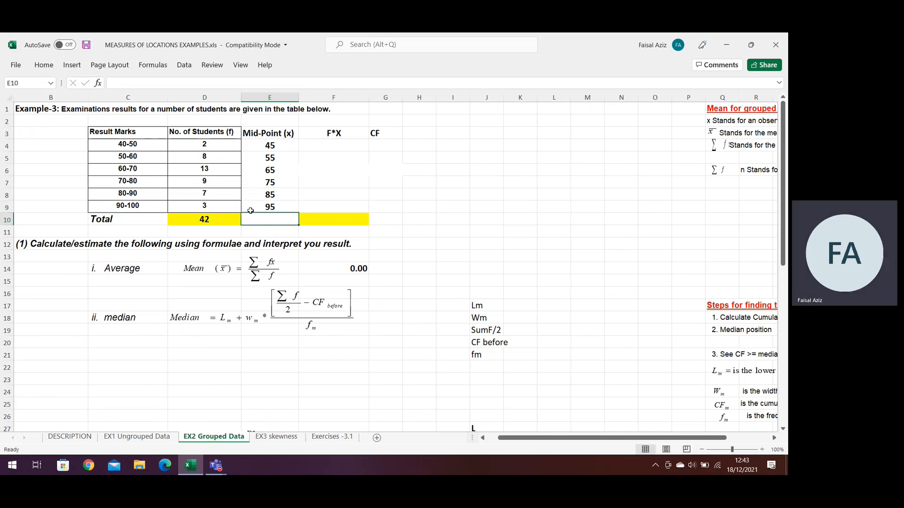
Calculate the F*X value for the 40-50 class in cell F4 with the formula =D4*E4
{"action": "left_click", "coordinate": [274, 207]}
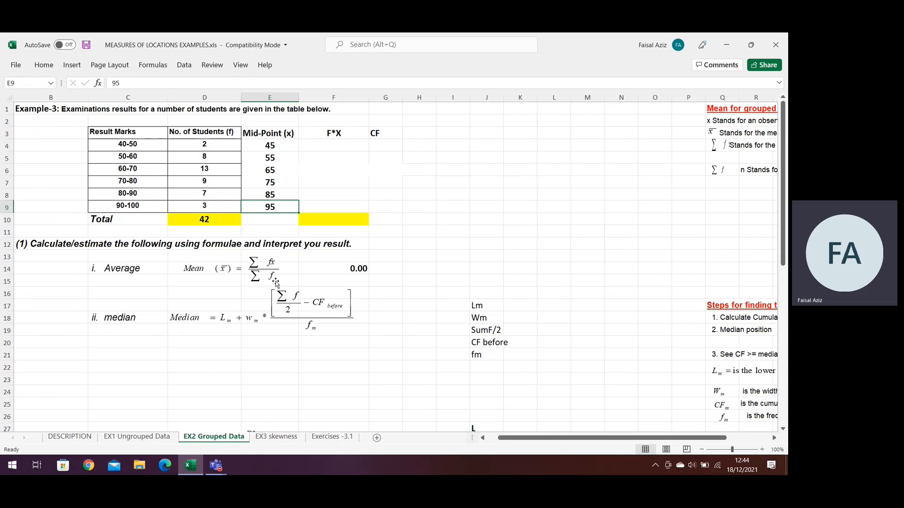
{"action": "left_click", "coordinate": [343, 134]}
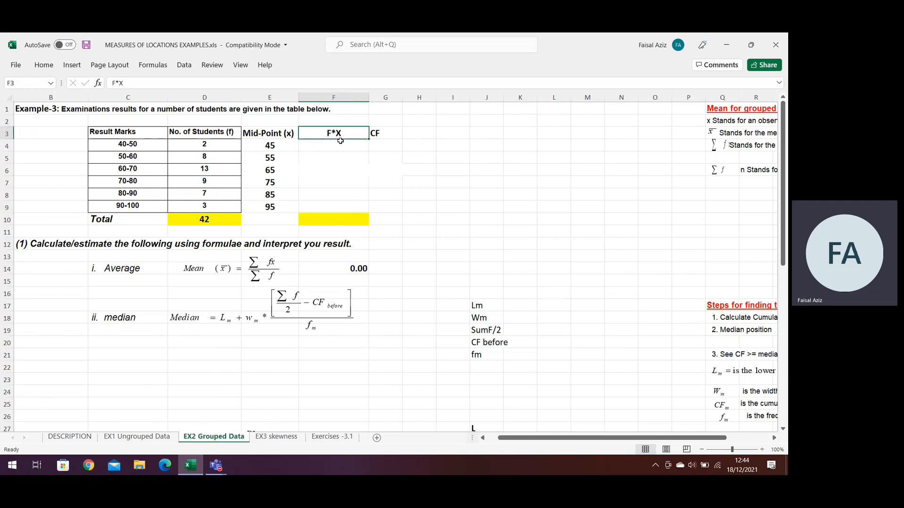
{"action": "left_click", "coordinate": [340, 146]}
{"action": "type", "text": "="}
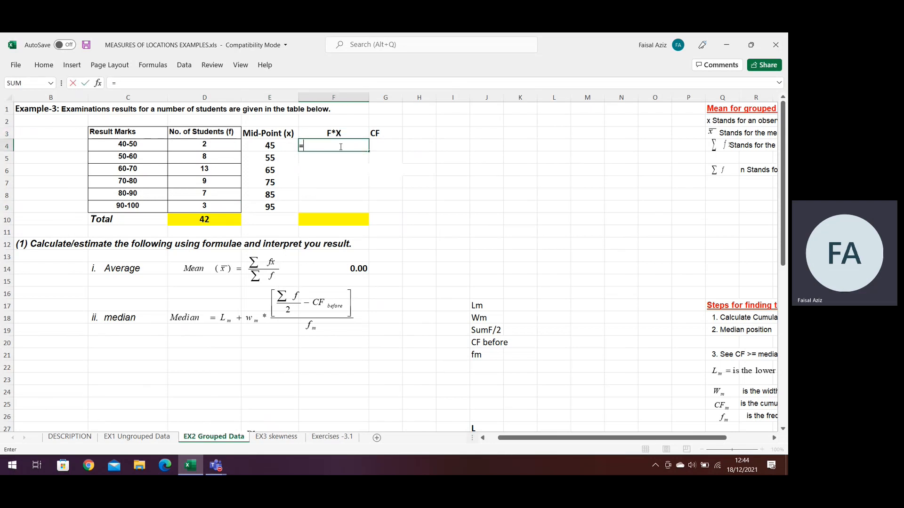
{"action": "left_click", "coordinate": [229, 142]}
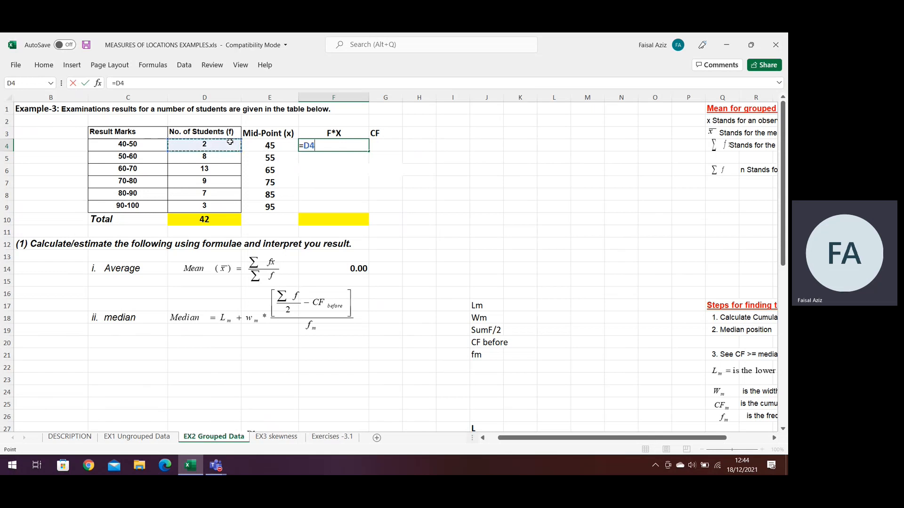
{"action": "type", "text": "*"}
{"action": "left_click", "coordinate": [271, 146]}
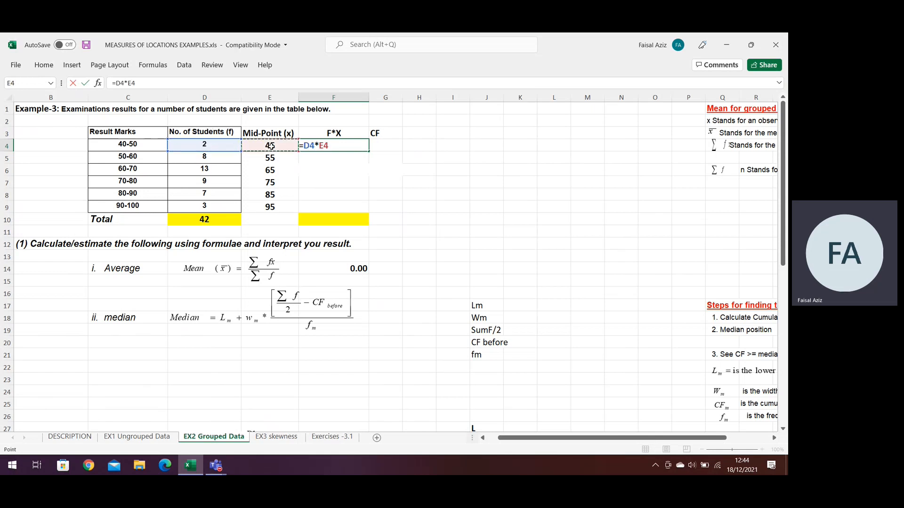
{"action": "key", "text": "Return"}
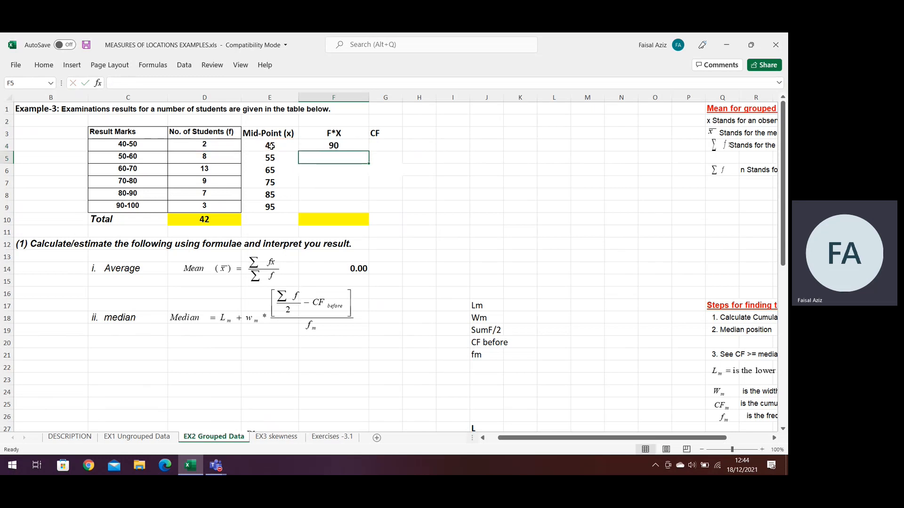
Copy the F*X formula from F4 down to F9 and total the column in F10 with AutoSum
{"action": "left_click", "coordinate": [350, 143]}
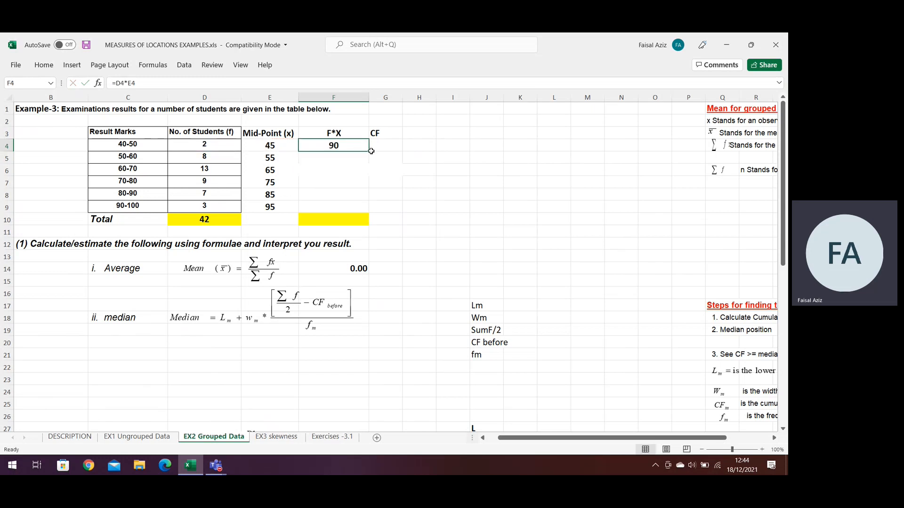
{"action": "left_click_drag", "start_coordinate": [365, 154], "coordinate": [367, 210]}
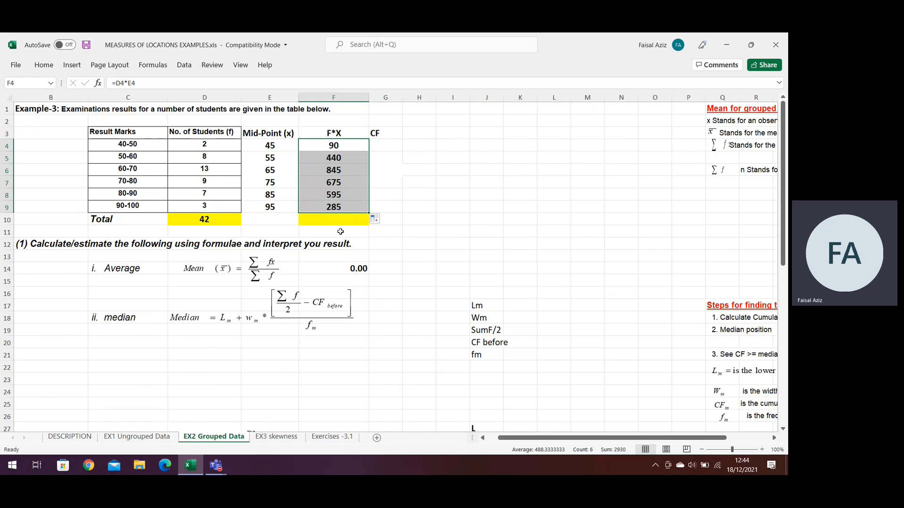
{"action": "left_click", "coordinate": [44, 66]}
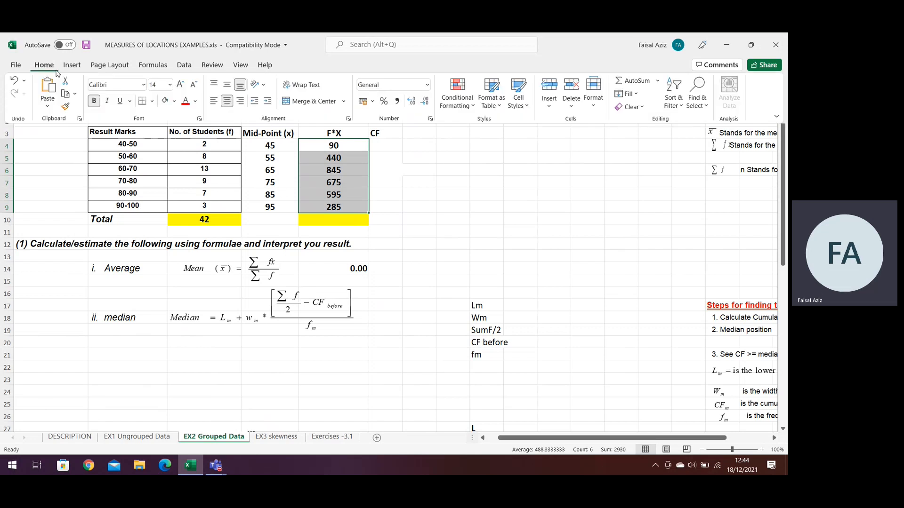
{"action": "left_click", "coordinate": [639, 82]}
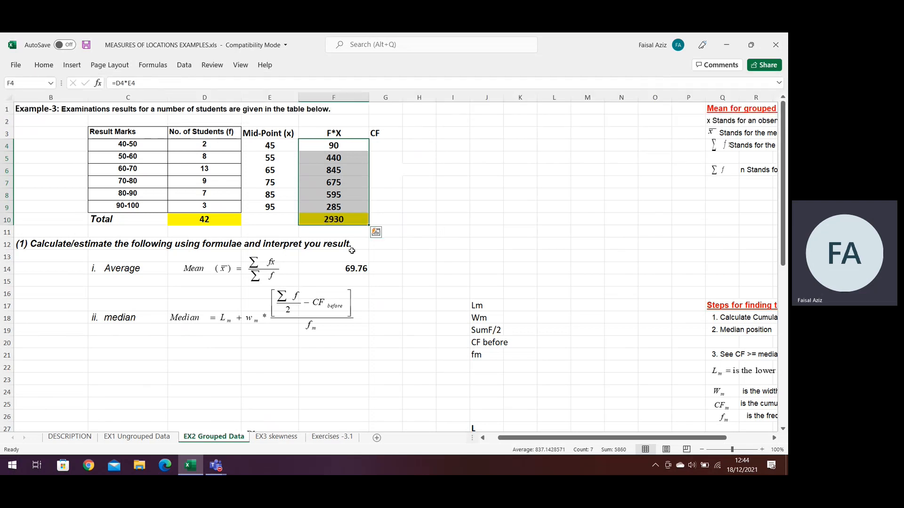
Clear the existing average in F14 and recalculate the grouped mean with the formula =F10/D10
{"action": "left_click", "coordinate": [359, 268]}
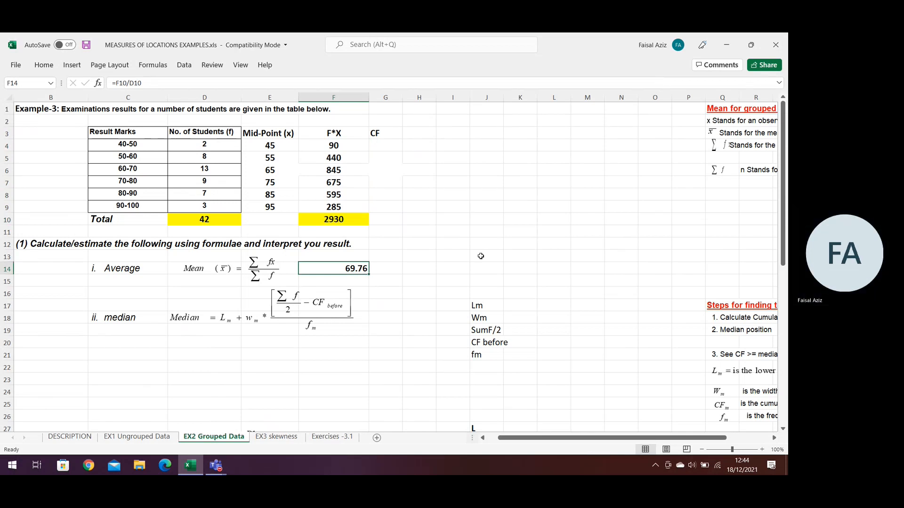
{"action": "key", "text": "Delete"}
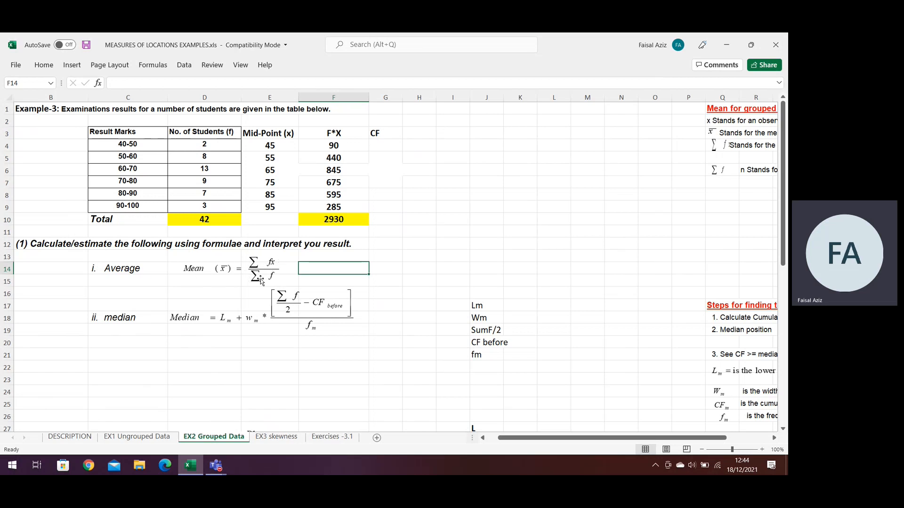
{"action": "double_click", "coordinate": [314, 268]}
{"action": "type", "text": "="}
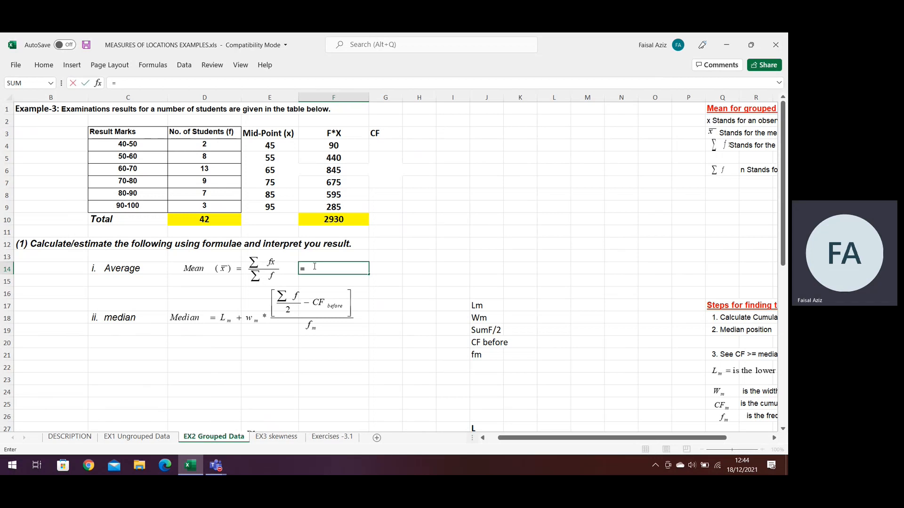
{"action": "left_click", "coordinate": [332, 220]}
{"action": "type", "text": "/"}
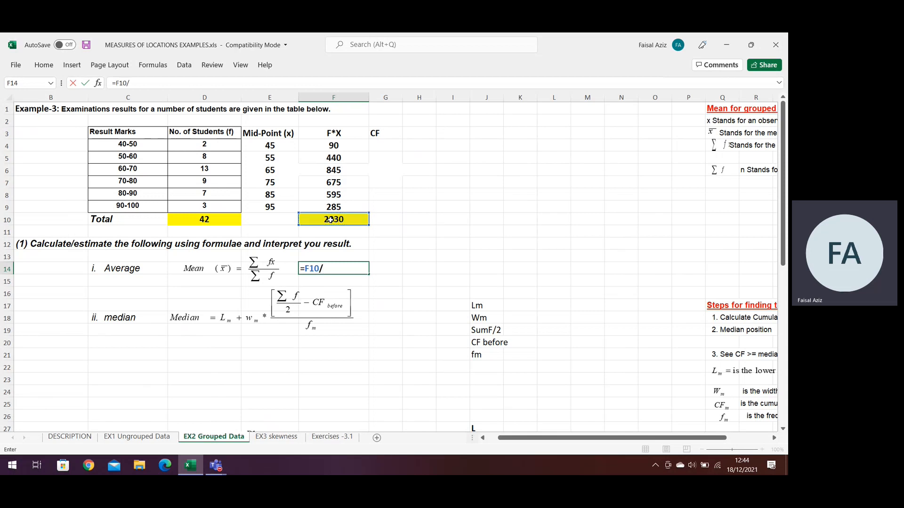
{"action": "left_click", "coordinate": [207, 220]}
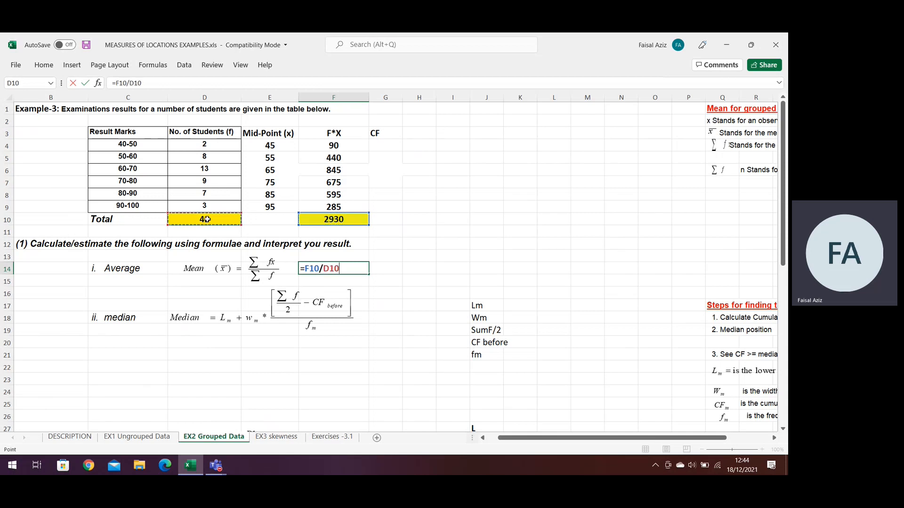
{"action": "key", "text": "Return"}
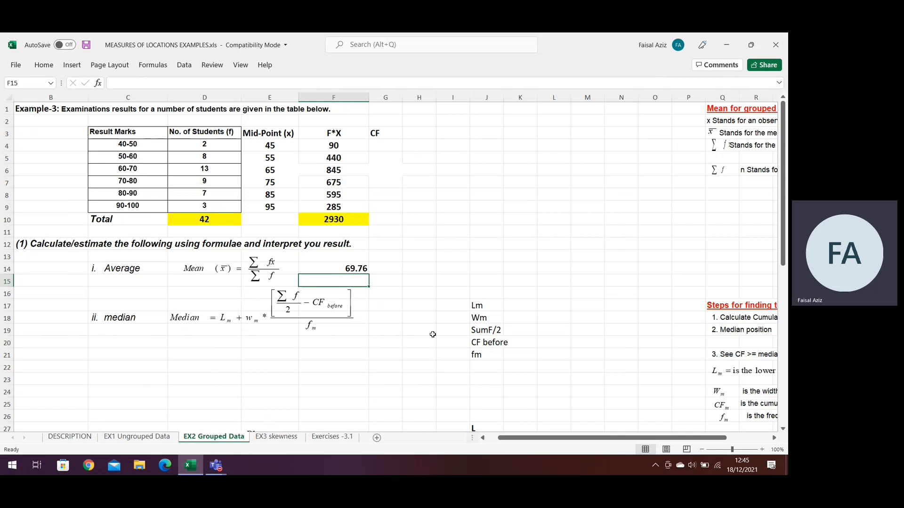
Examine the labels of the median formula components in J17:J21, from Lm to fm
{"action": "left_click", "coordinate": [495, 307]}
{"action": "left_click", "coordinate": [493, 319]}
{"action": "left_click", "coordinate": [495, 332]}
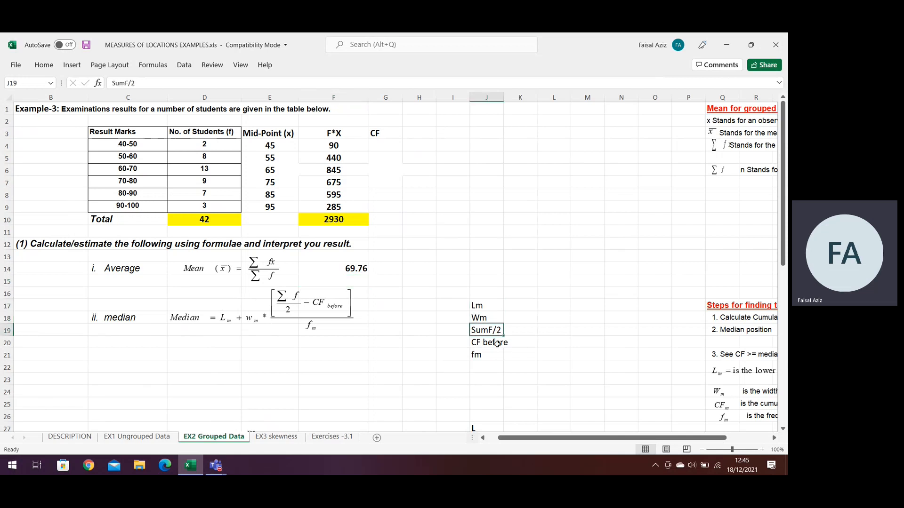
{"action": "left_click", "coordinate": [497, 344]}
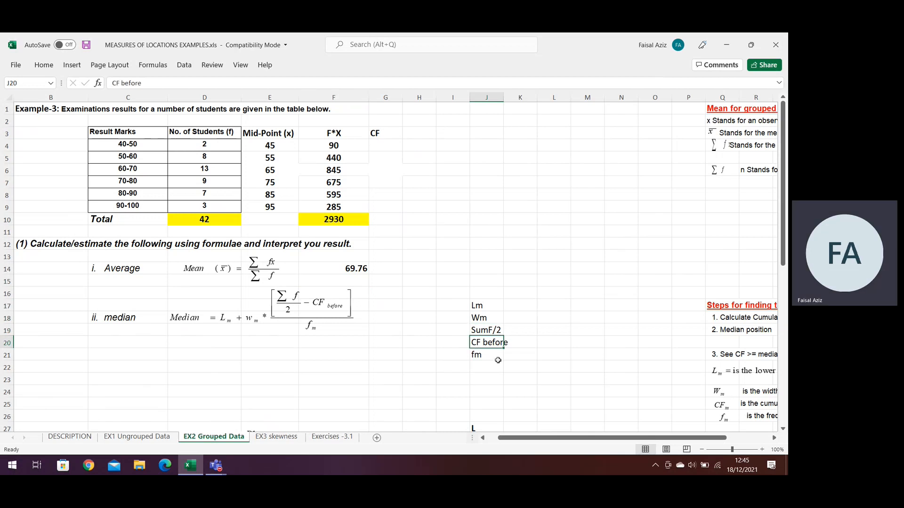
{"action": "left_click", "coordinate": [496, 356]}
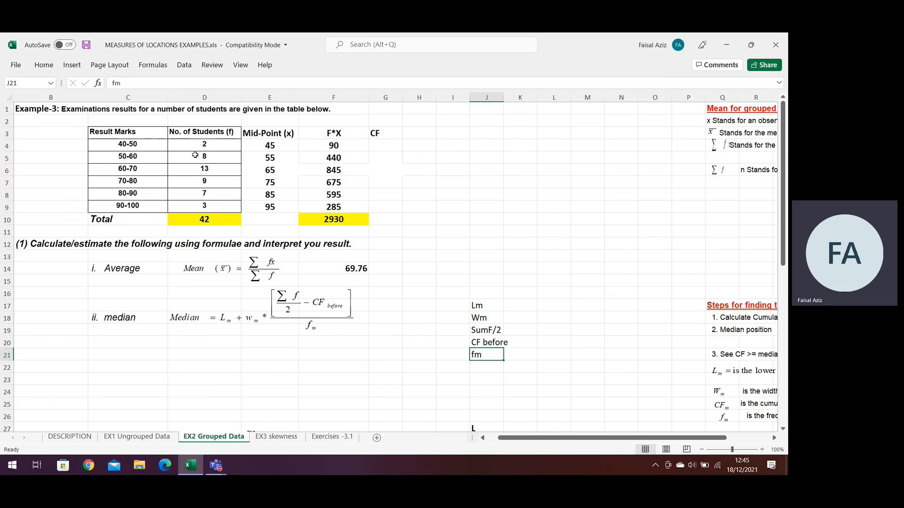
Apply all borders to the examination results table in C3:G9
{"action": "left_click_drag", "start_coordinate": [134, 134], "coordinate": [386, 205]}
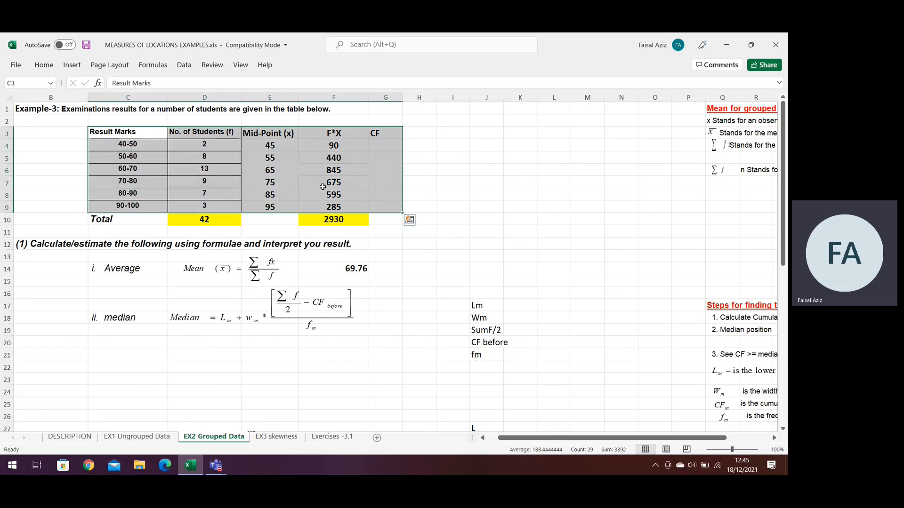
{"action": "left_click", "coordinate": [44, 66]}
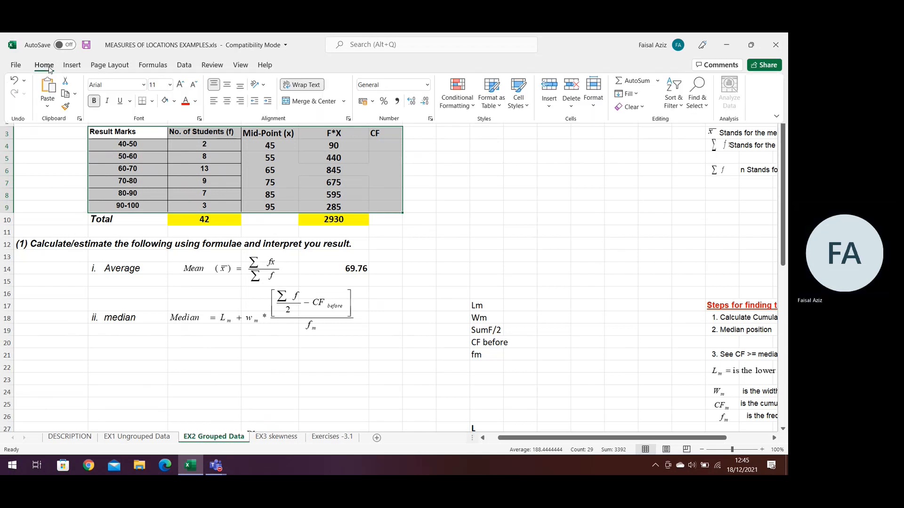
{"action": "left_click", "coordinate": [152, 101]}
{"action": "left_click", "coordinate": [149, 206]}
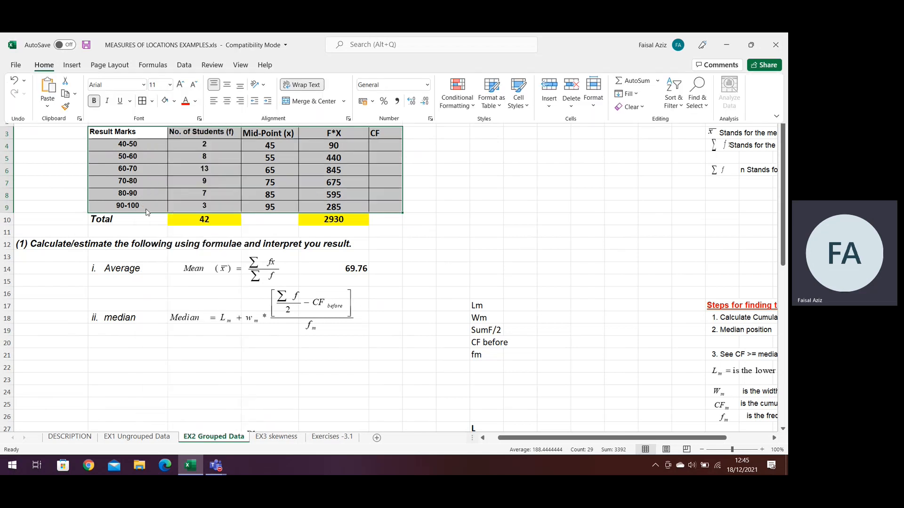
Enter 2 as the cumulative frequency of the 40-50 class in cell G4
{"action": "left_click", "coordinate": [379, 148]}
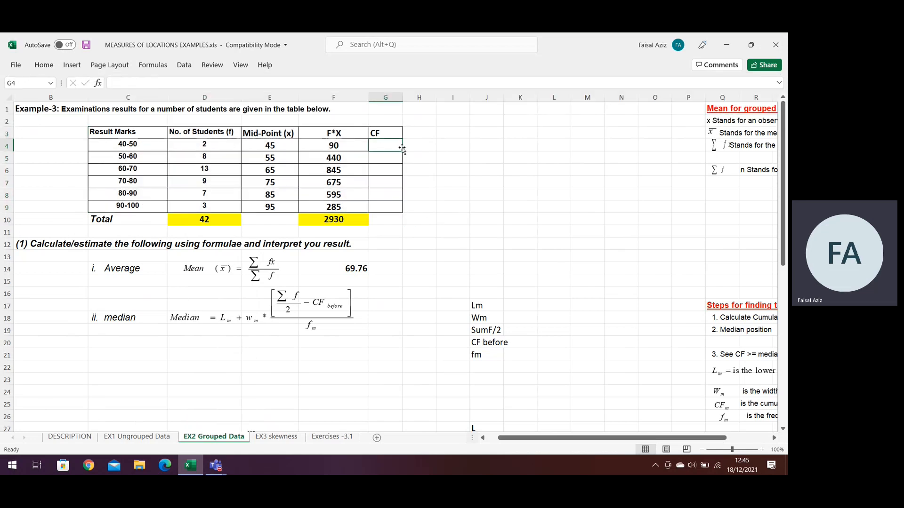
{"action": "type", "text": "2"}
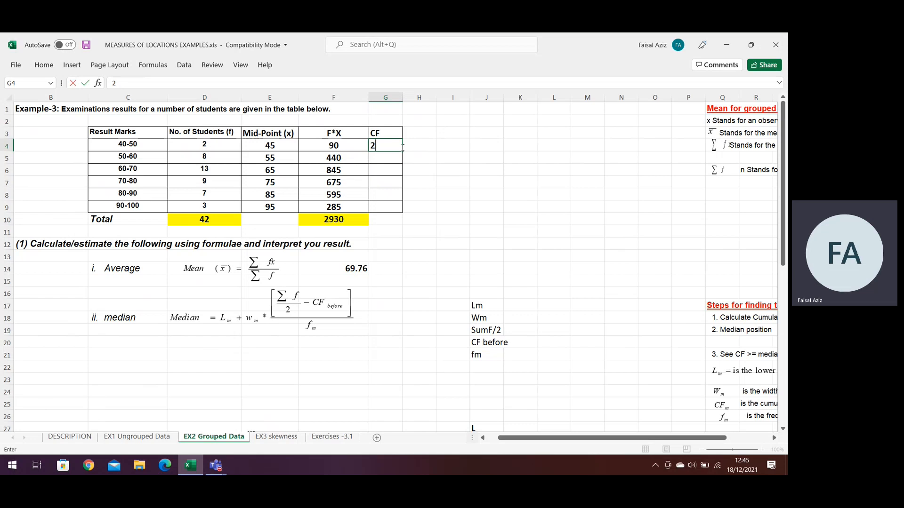
{"action": "key", "text": "Return"}
Calculate the cumulative frequency in G5 with =G4+D5 and copy the formula down to G9
{"action": "double_click", "coordinate": [395, 157]}
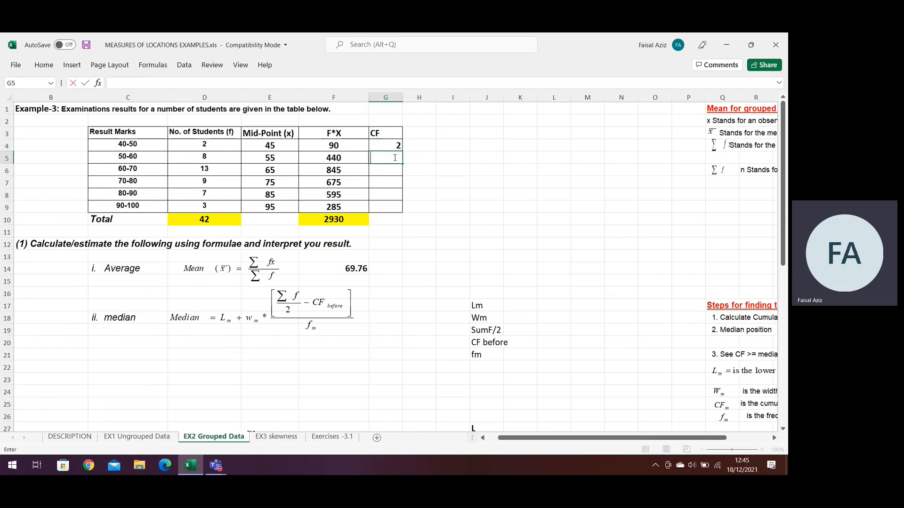
{"action": "type", "text": "="}
{"action": "left_click", "coordinate": [393, 146]}
{"action": "type", "text": "+"}
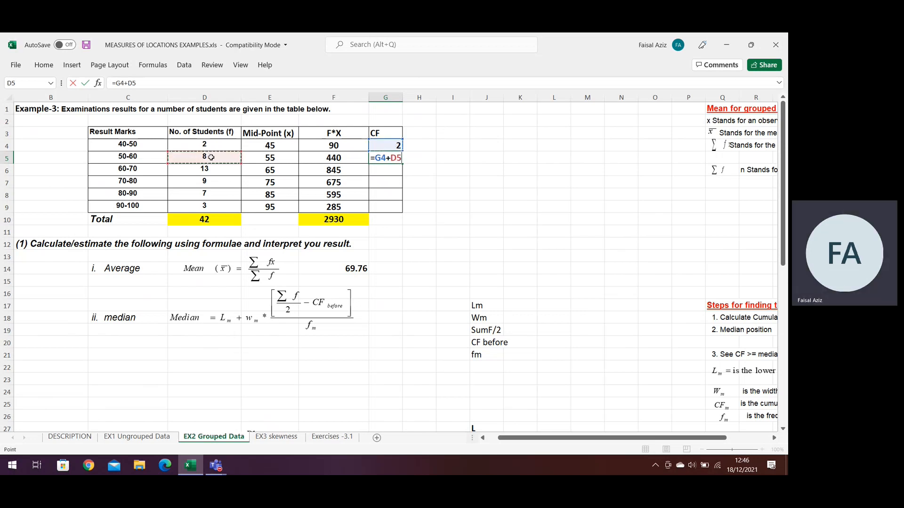
{"action": "key", "text": "Return"}
{"action": "left_click", "coordinate": [400, 160]}
{"action": "left_click_drag", "start_coordinate": [404, 162], "coordinate": [405, 210]}
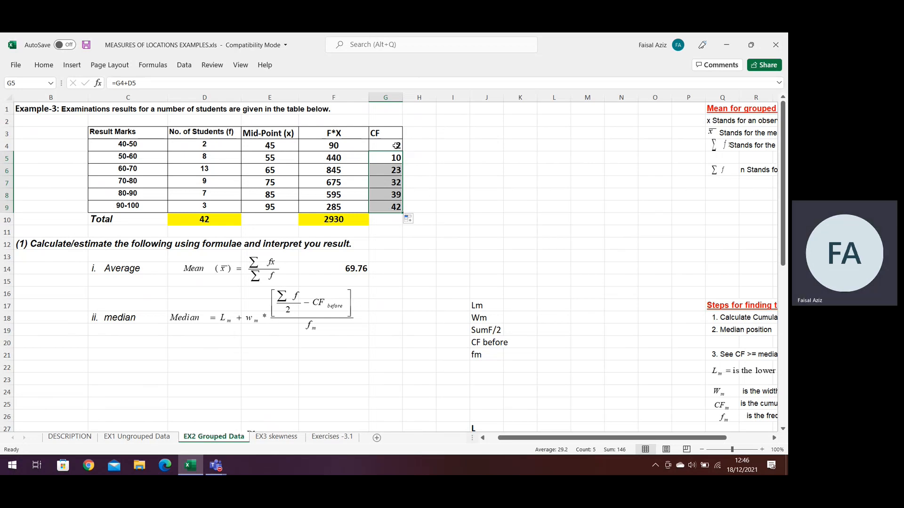
{"action": "left_click", "coordinate": [396, 207]}
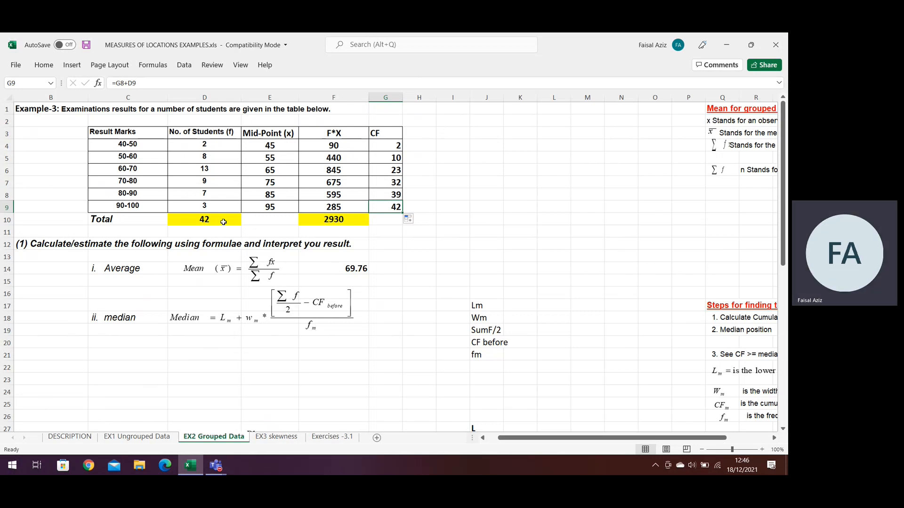
Calculate the SumF/2 median position in cell L19 with the formula =D10/2
{"action": "left_click", "coordinate": [547, 331]}
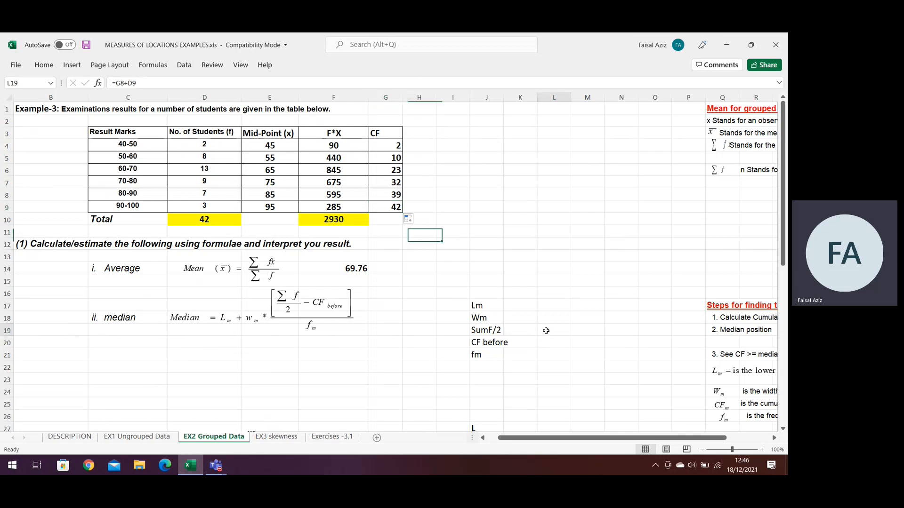
{"action": "type", "text": "="}
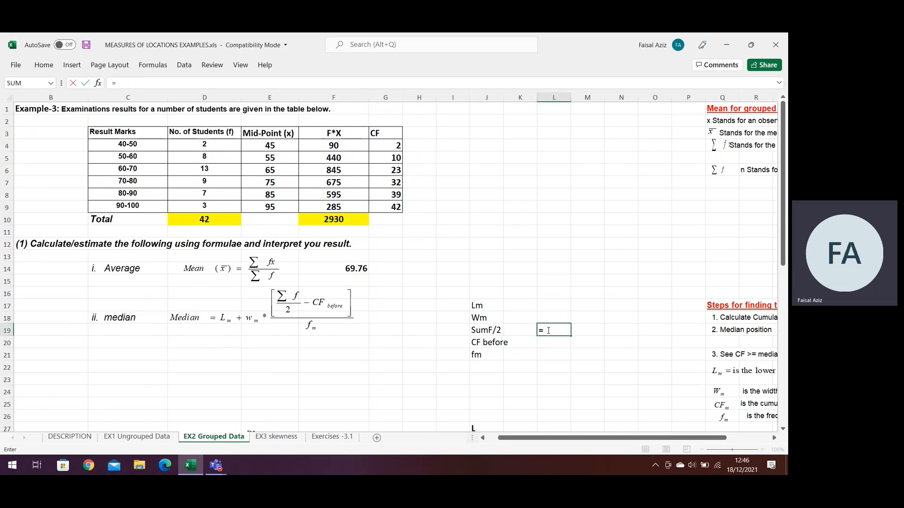
{"action": "left_click", "coordinate": [216, 220]}
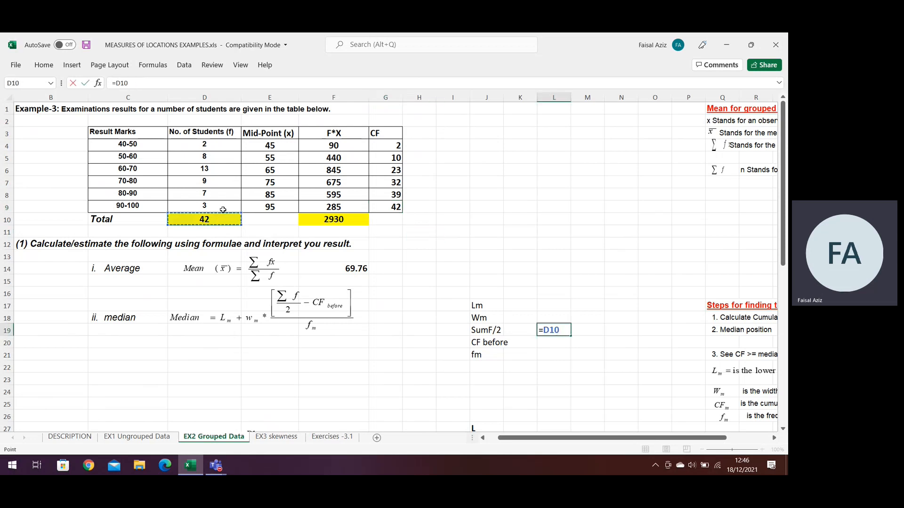
{"action": "type", "text": "/2"}
{"action": "key", "text": "Return"}
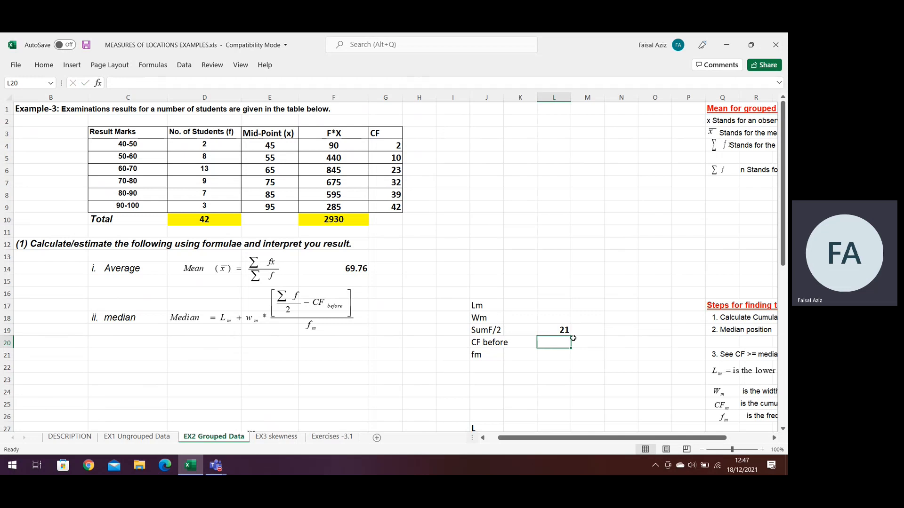
Check the cumulative frequencies in column G against the median position and select the 60-70 class row, B6:G6
{"action": "left_click", "coordinate": [392, 135]}
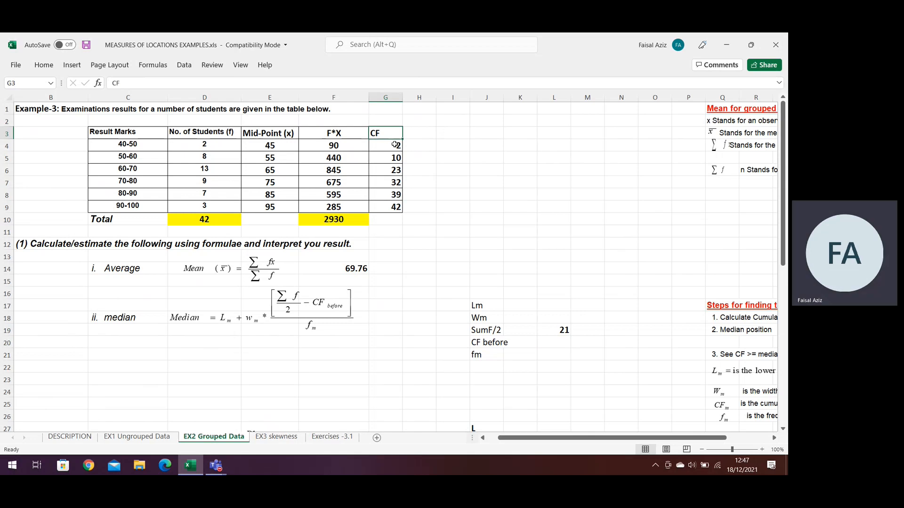
{"action": "left_click", "coordinate": [397, 159]}
{"action": "left_click", "coordinate": [397, 171]}
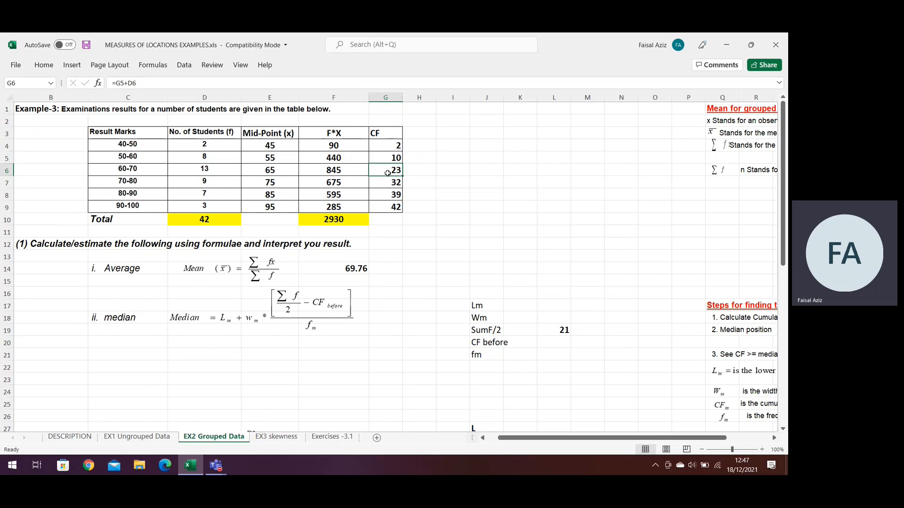
{"action": "key", "text": "shift+Left"}
{"action": "key", "text": "shift+Left"}
{"action": "key", "text": "shift+Left"}
{"action": "key", "text": "shift+Left"}
{"action": "key", "text": "shift+Left"}
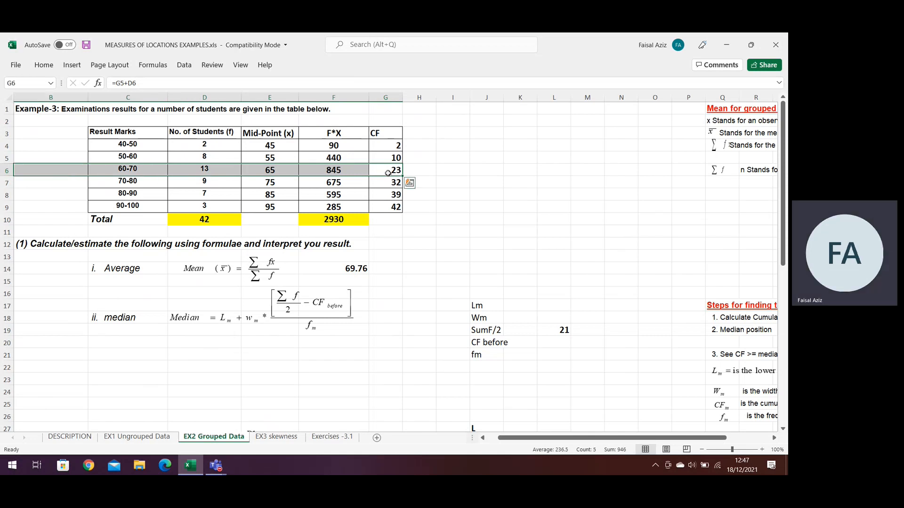
Fill the 60-70 class row, B6:G6, with light grey
{"action": "left_click", "coordinate": [71, 66]}
{"action": "left_click", "coordinate": [47, 66]}
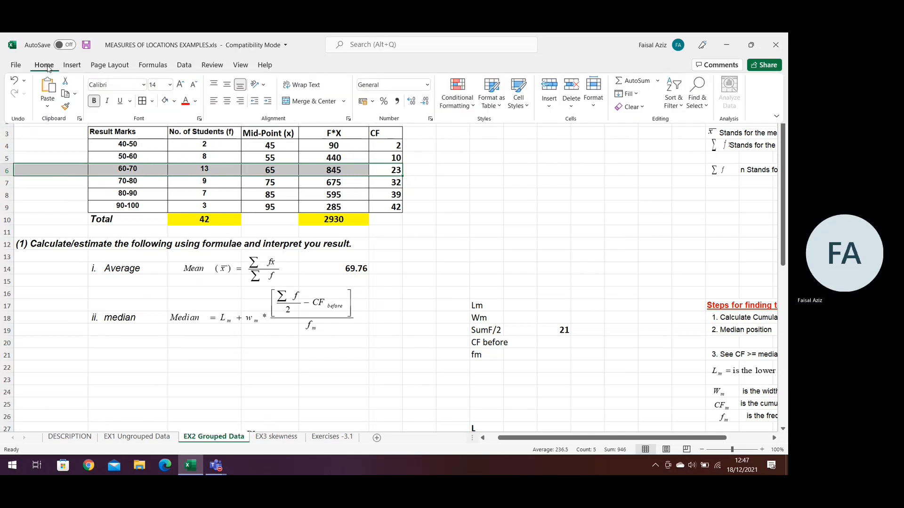
{"action": "left_click", "coordinate": [175, 101]}
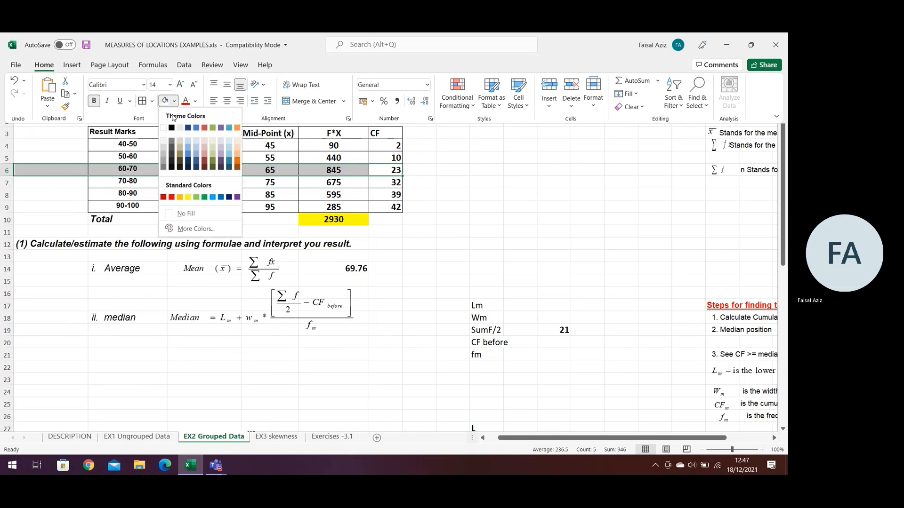
{"action": "left_click", "coordinate": [163, 149]}
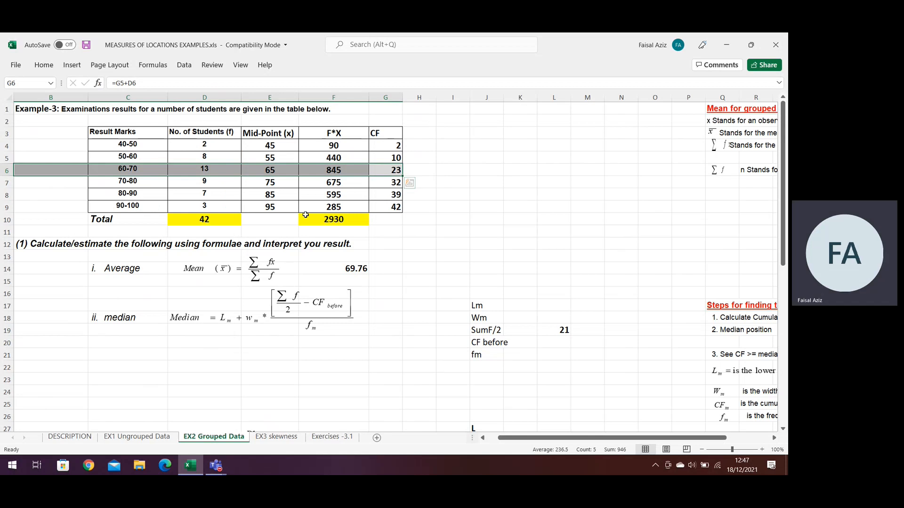
{"action": "left_click", "coordinate": [285, 208]}
Label the 60-70 row by entering "Median Class" in cell B6
{"action": "left_click", "coordinate": [63, 171]}
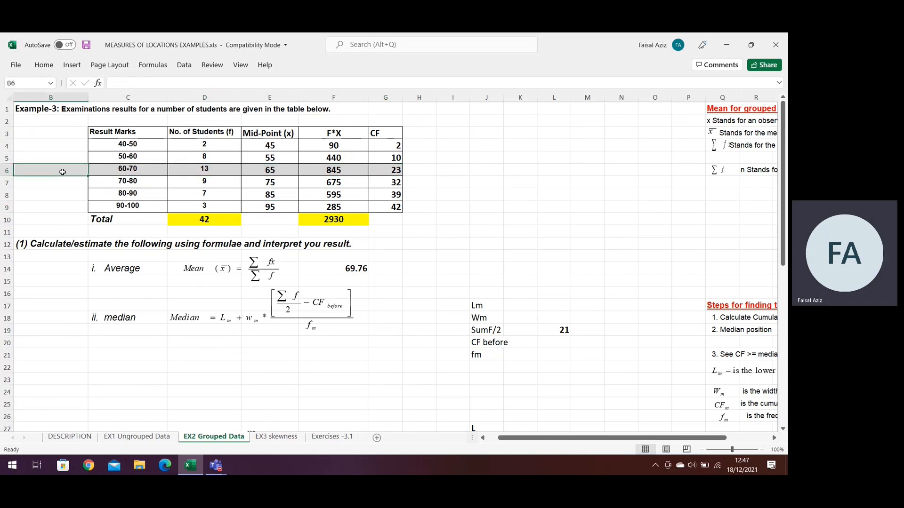
{"action": "type", "text": "Me"}
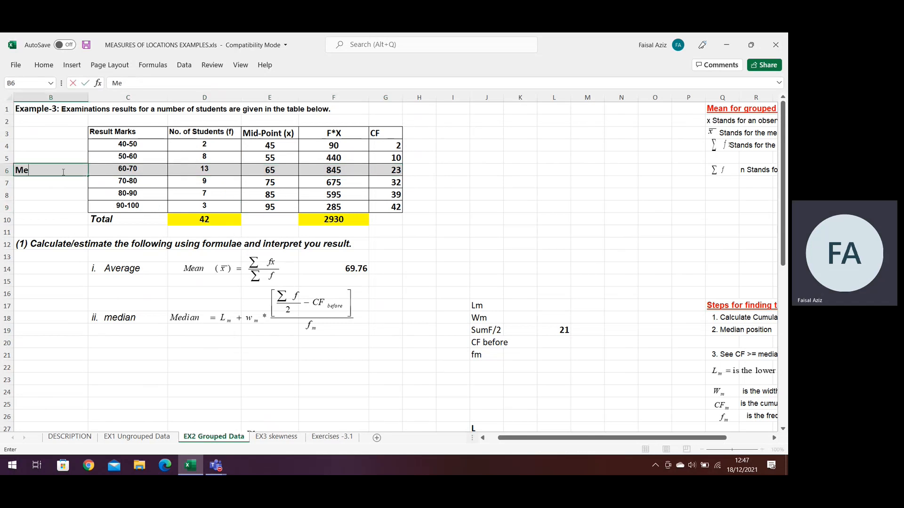
{"action": "type", "text": "dian Class"}
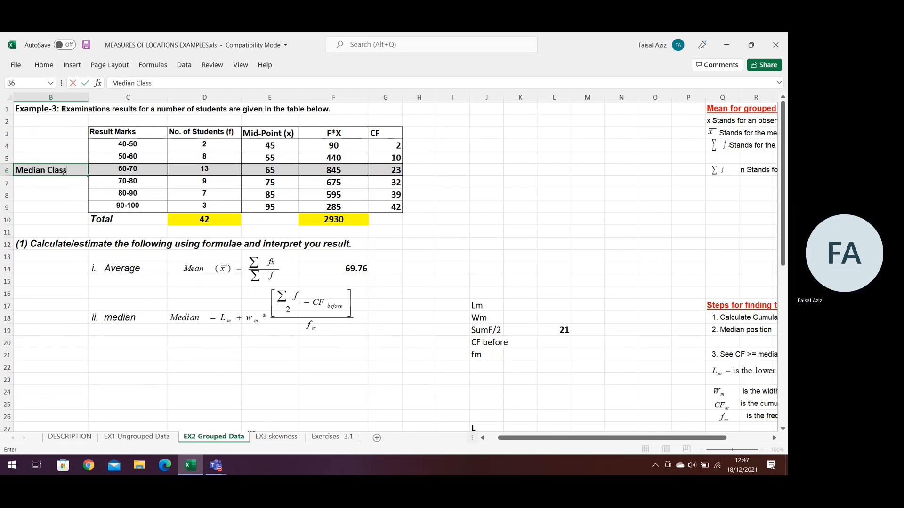
{"action": "left_click", "coordinate": [220, 233]}
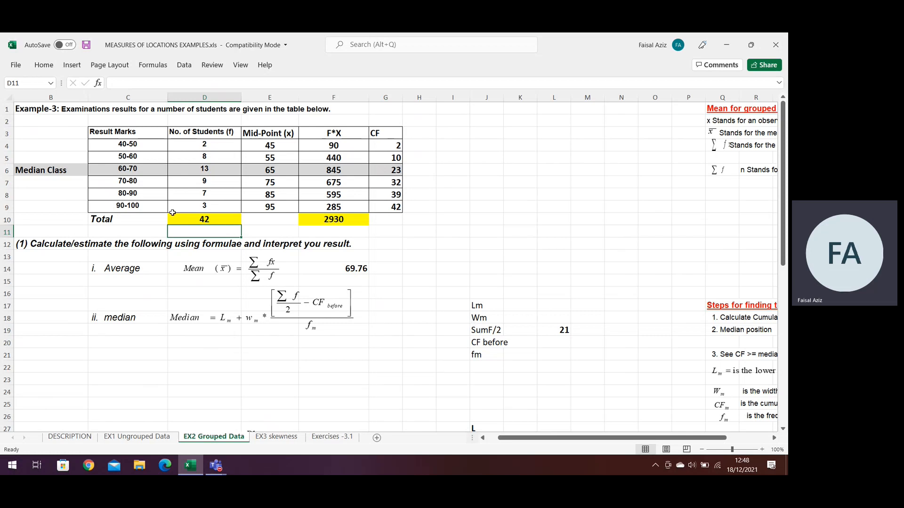
Enter the median class's lower limit Lm as 60 in L17 and its width Wm as 10 in L18
{"action": "left_click", "coordinate": [564, 307]}
{"action": "type", "text": "60"}
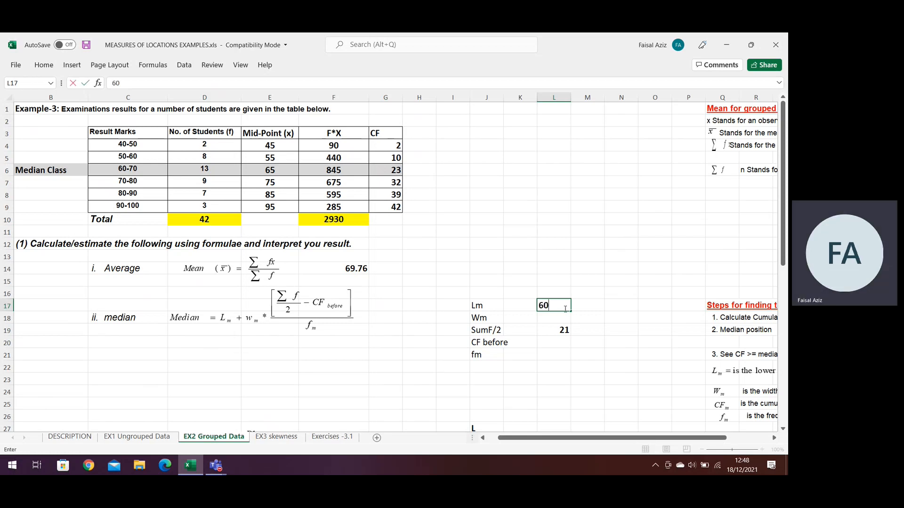
{"action": "key", "text": "Return"}
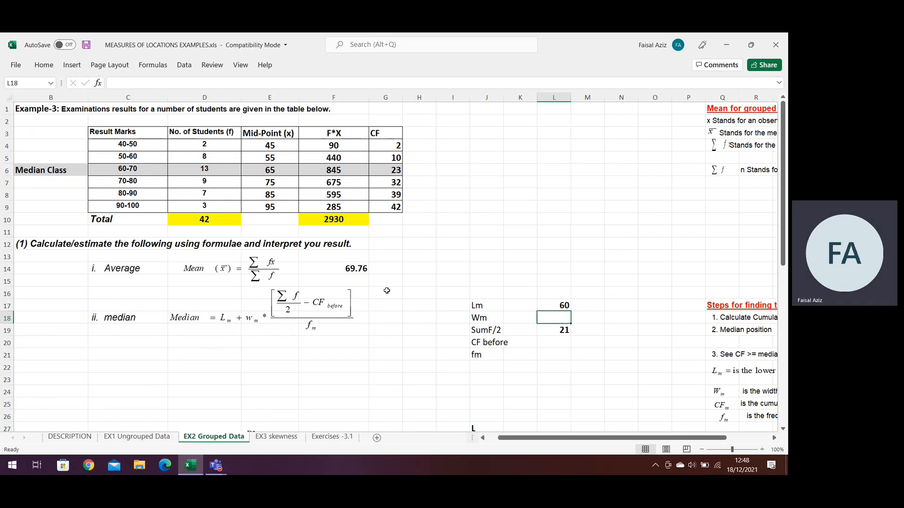
{"action": "type", "text": "10"}
{"action": "key", "text": "Return"}
{"action": "key", "text": "Return"}
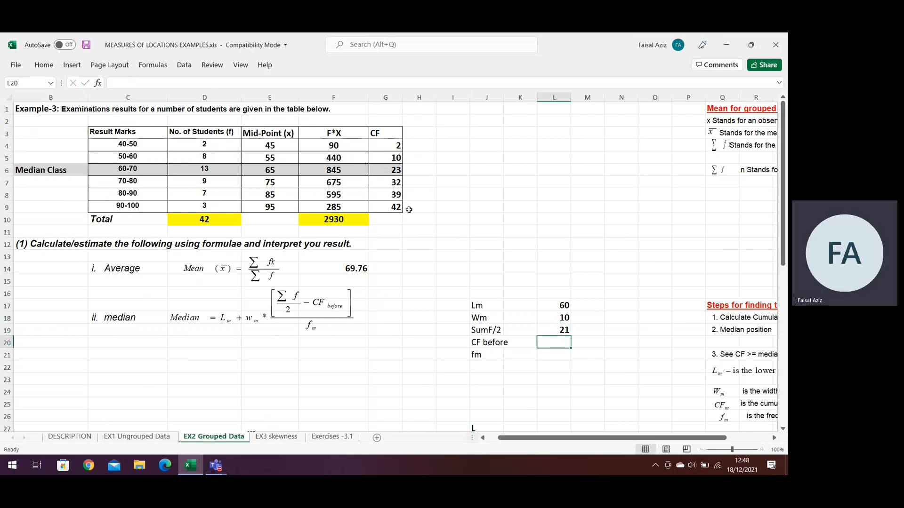
Enter 10 as CF before in L20, taken from the 50-60 class, and 13 as fm in L21
{"action": "left_click", "coordinate": [394, 161]}
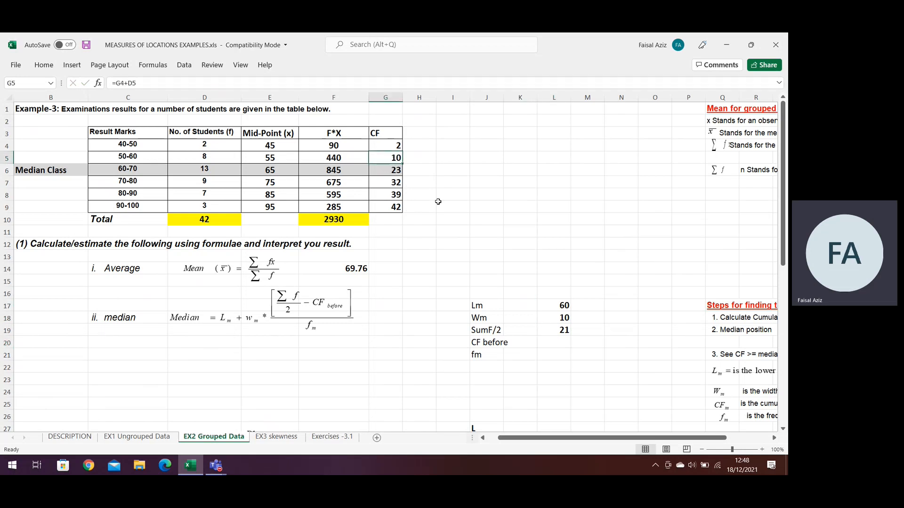
{"action": "left_click", "coordinate": [565, 344]}
{"action": "type", "text": "10"}
{"action": "key", "text": "Return"}
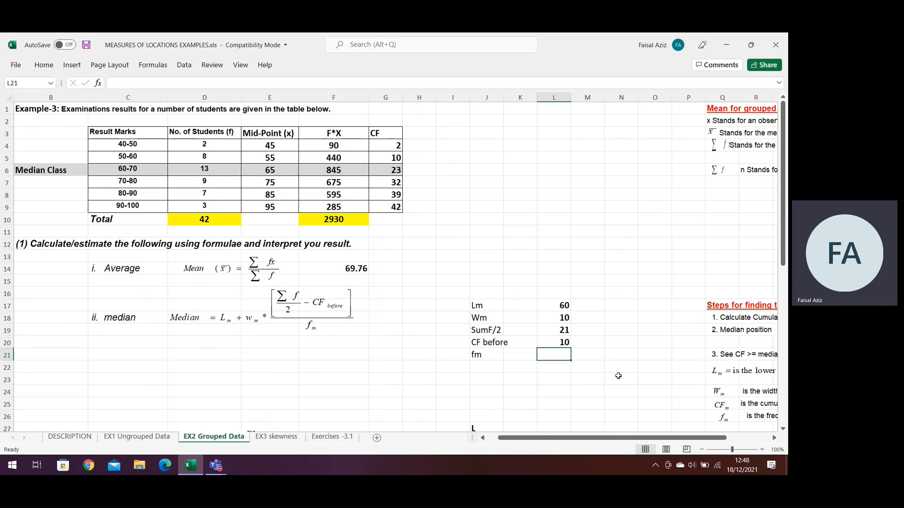
{"action": "type", "text": "13"}
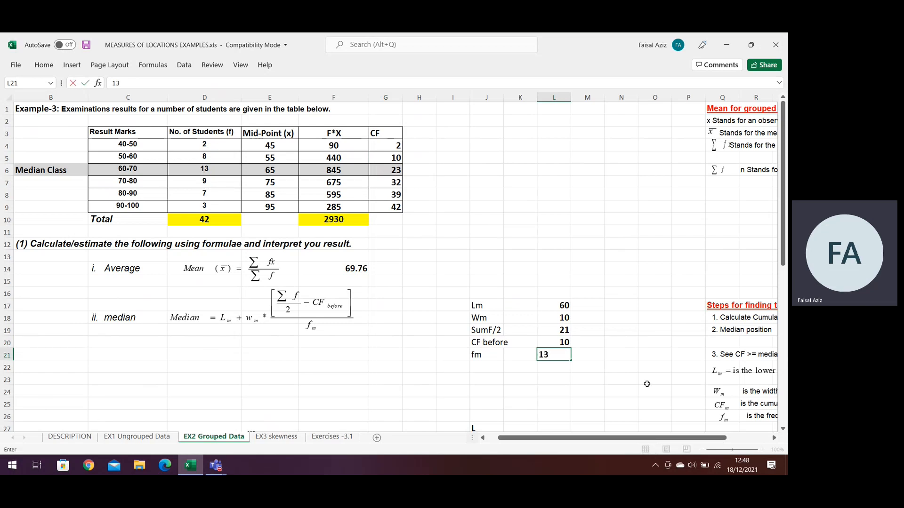
{"action": "key", "text": "Return"}
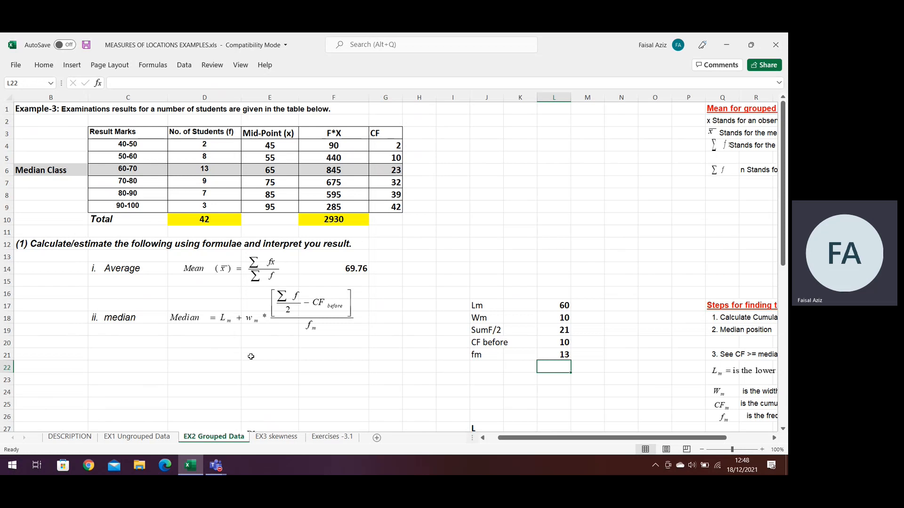
Calculate the median in cell F20 with the formula =L17+L18*(L19-L20)/L21
{"action": "left_click", "coordinate": [328, 343]}
{"action": "type", "text": "="}
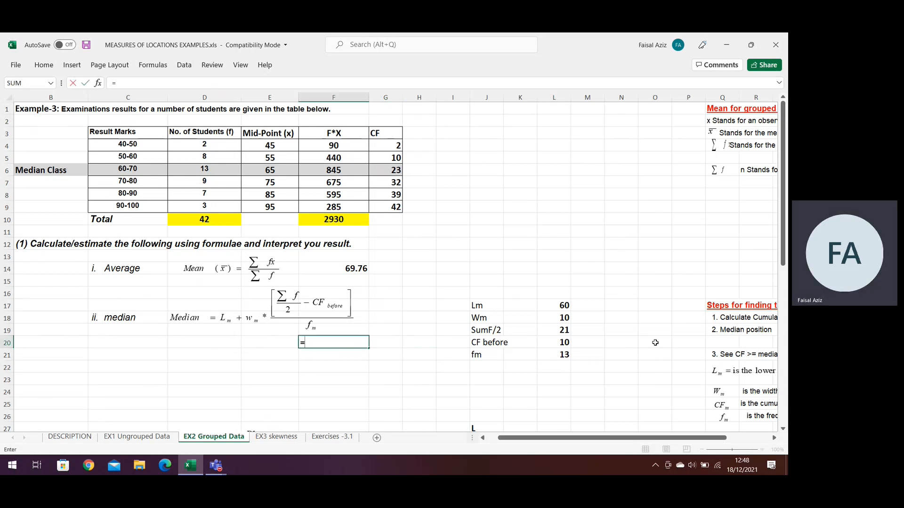
{"action": "left_click", "coordinate": [563, 307]}
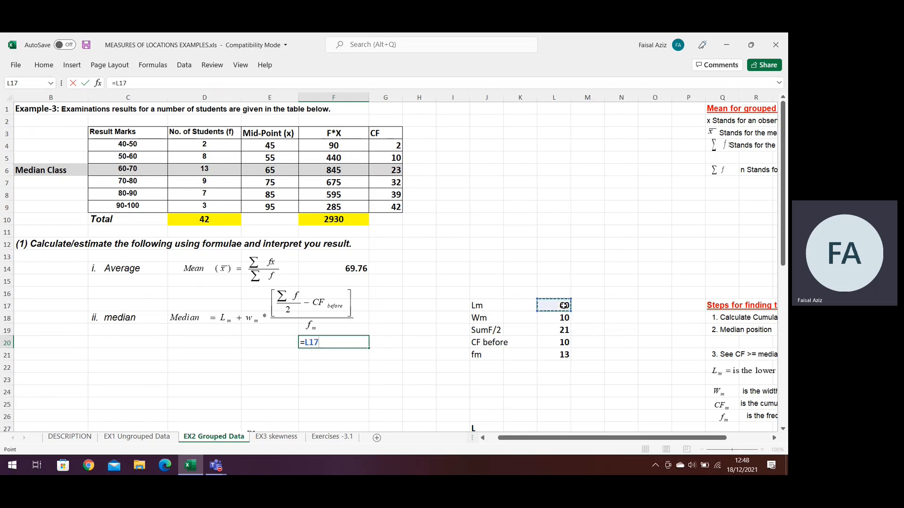
{"action": "type", "text": "+"}
{"action": "left_click", "coordinate": [565, 318]}
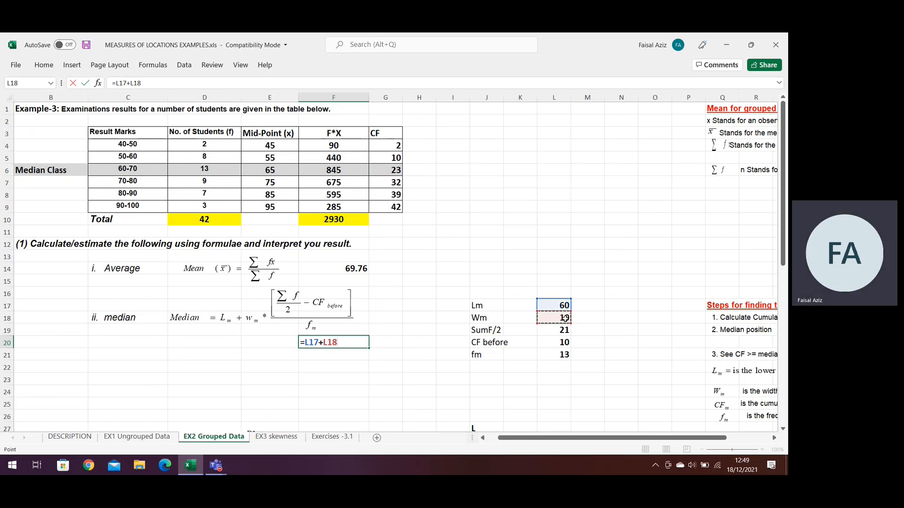
{"action": "type", "text": "*("}
{"action": "left_click", "coordinate": [561, 330]}
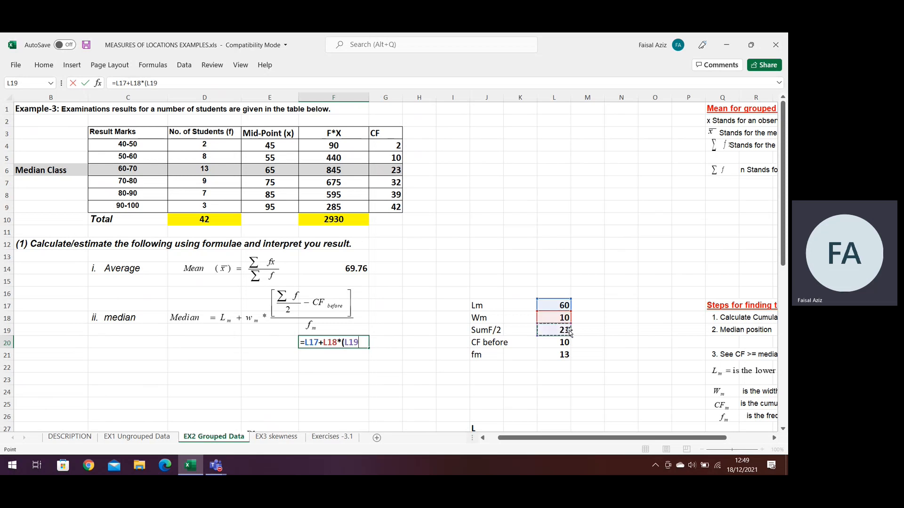
{"action": "type", "text": "-"}
{"action": "left_click", "coordinate": [567, 343]}
{"action": "type", "text": ")"}
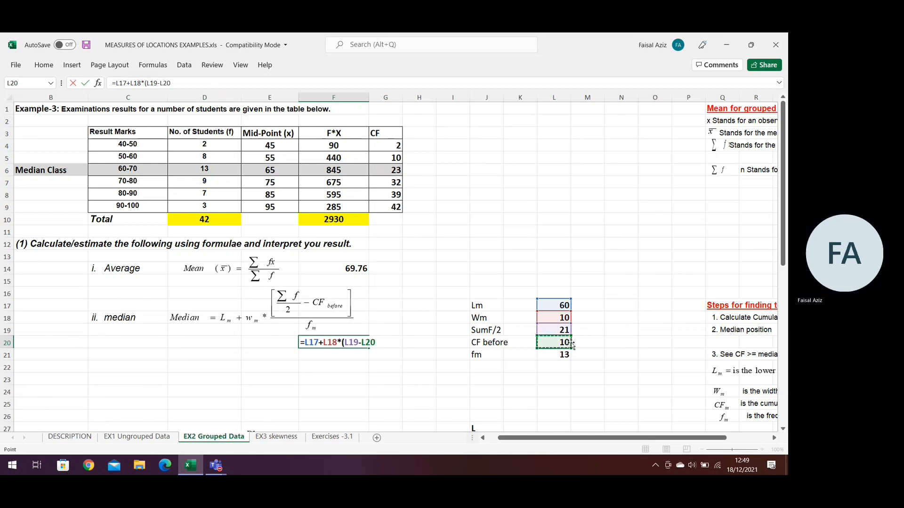
{"action": "type", "text": "/"}
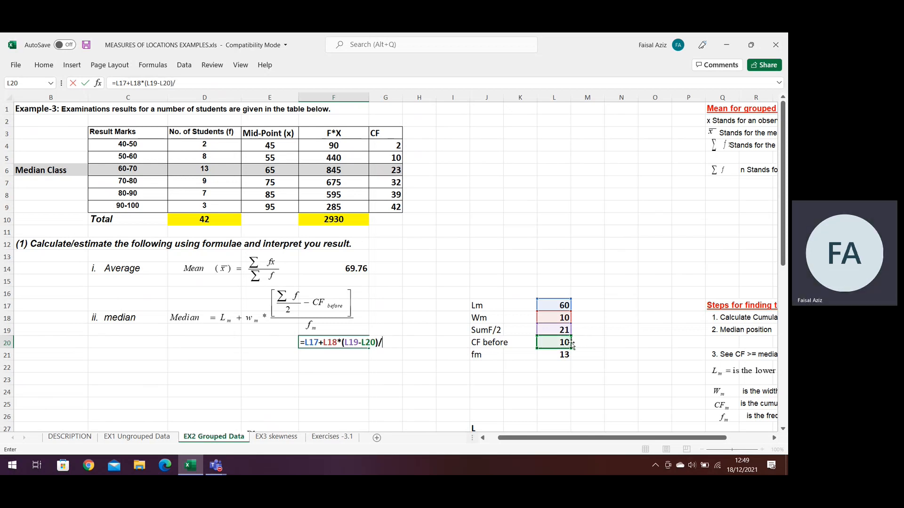
{"action": "left_click", "coordinate": [564, 355]}
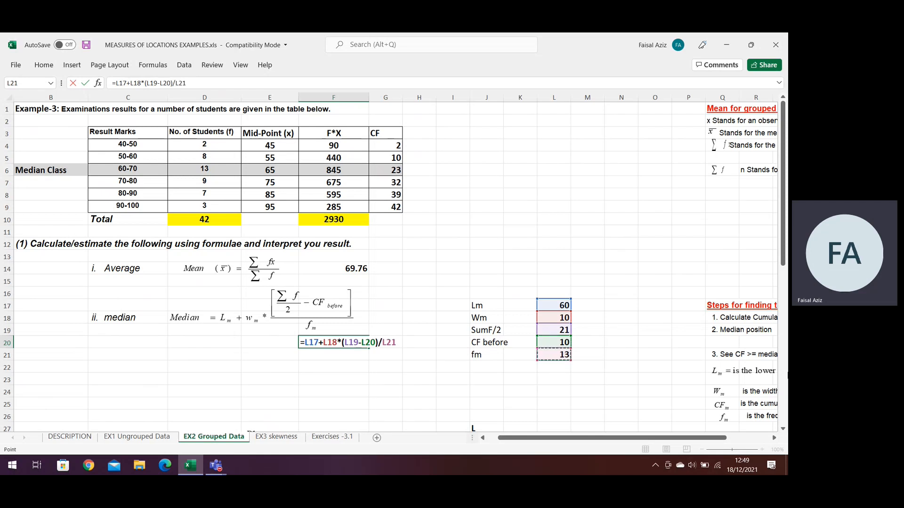
{"action": "key", "text": "Return"}
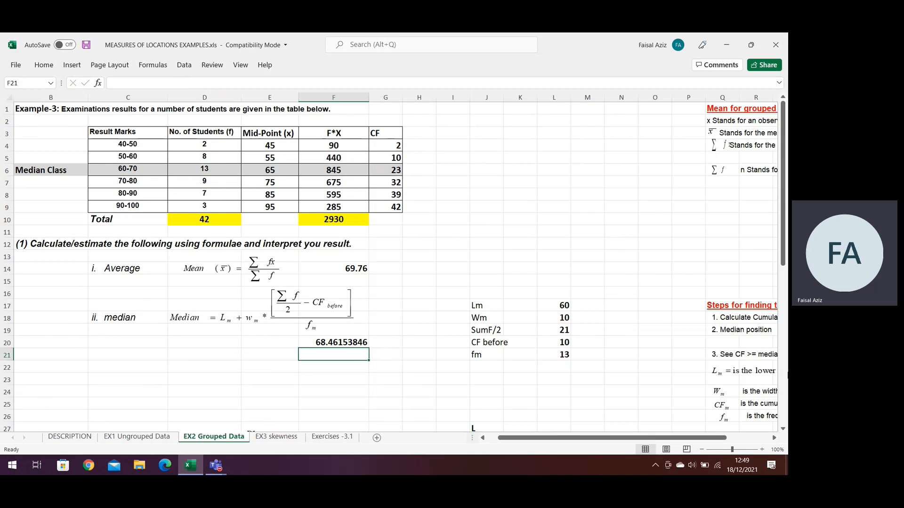
Reduce the median in F20 to two decimal places
{"action": "left_click", "coordinate": [340, 343]}
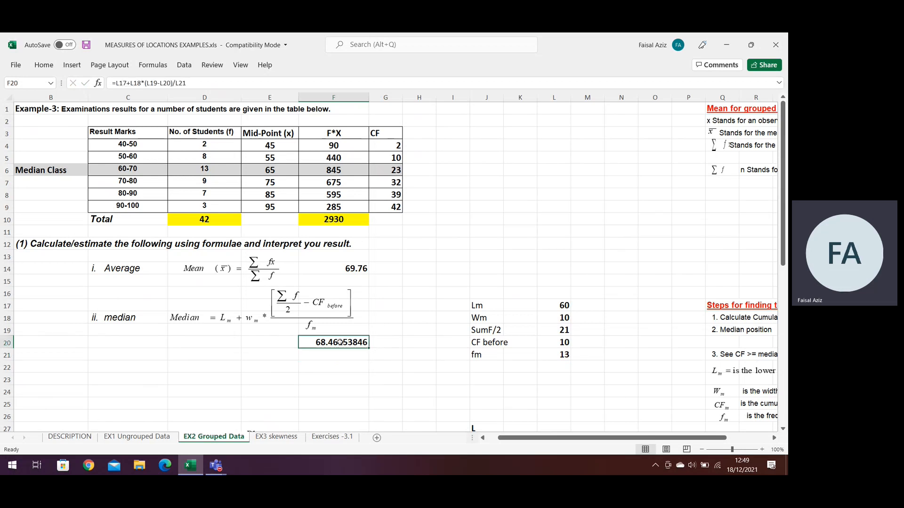
{"action": "left_click", "coordinate": [44, 65]}
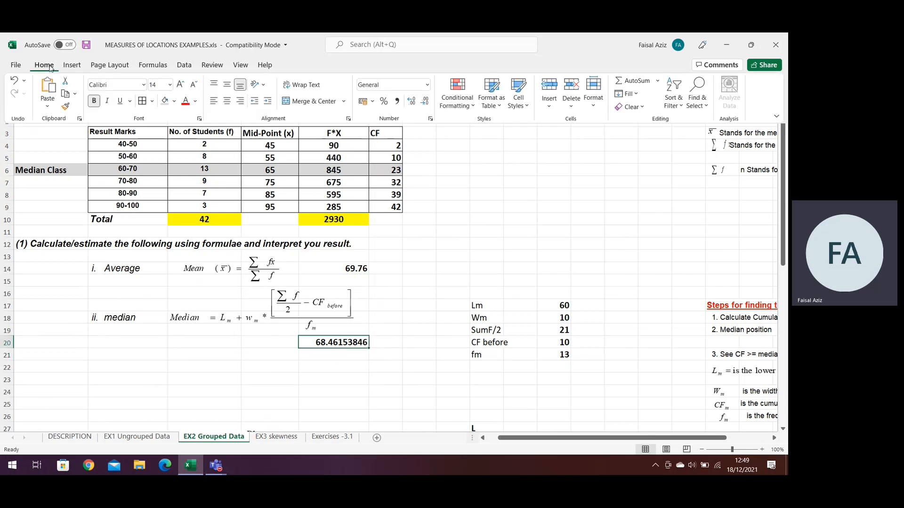
{"action": "left_click", "coordinate": [425, 102]}
{"action": "left_click", "coordinate": [425, 101]}
{"action": "left_click", "coordinate": [425, 101]}
{"action": "left_click", "coordinate": [425, 101]}
{"action": "left_click", "coordinate": [425, 101]}
{"action": "left_click", "coordinate": [425, 102]}
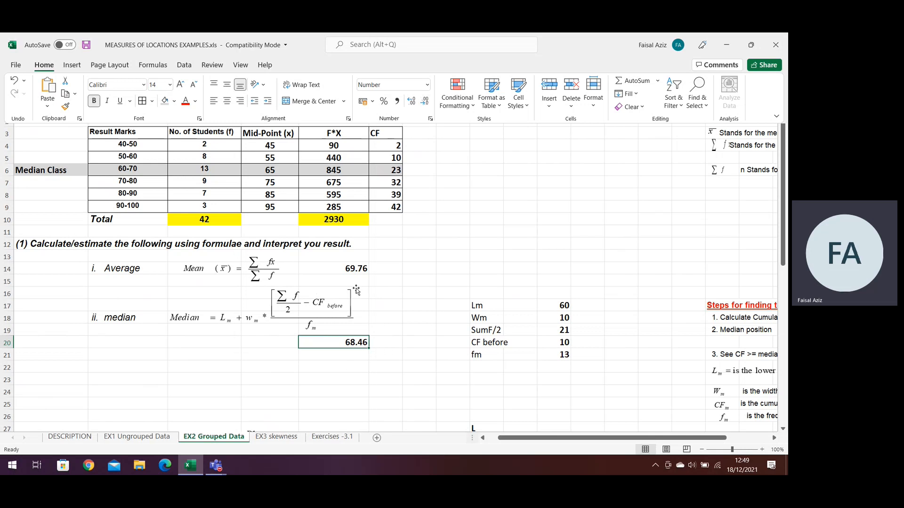
Highlight the mean result in cell F14 with a yellow fill
{"action": "left_click", "coordinate": [340, 272]}
{"action": "left_click", "coordinate": [330, 268]}
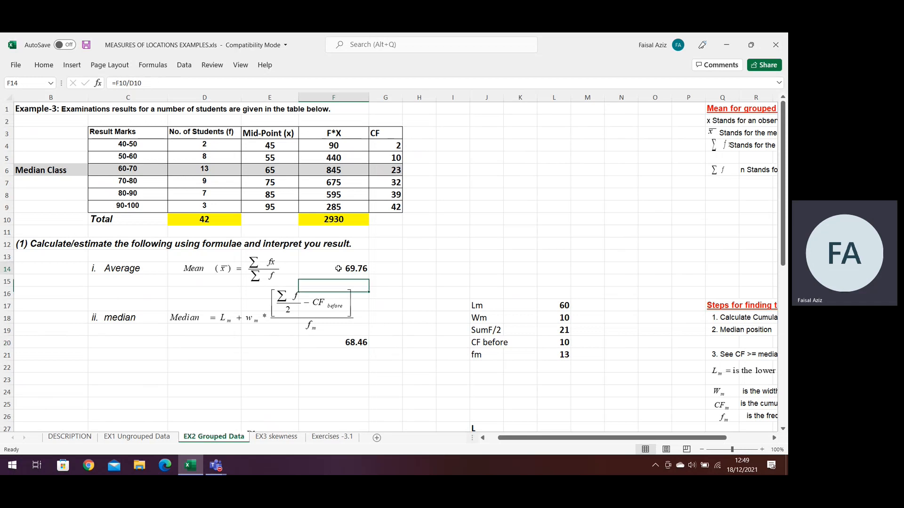
{"action": "left_click", "coordinate": [53, 68]}
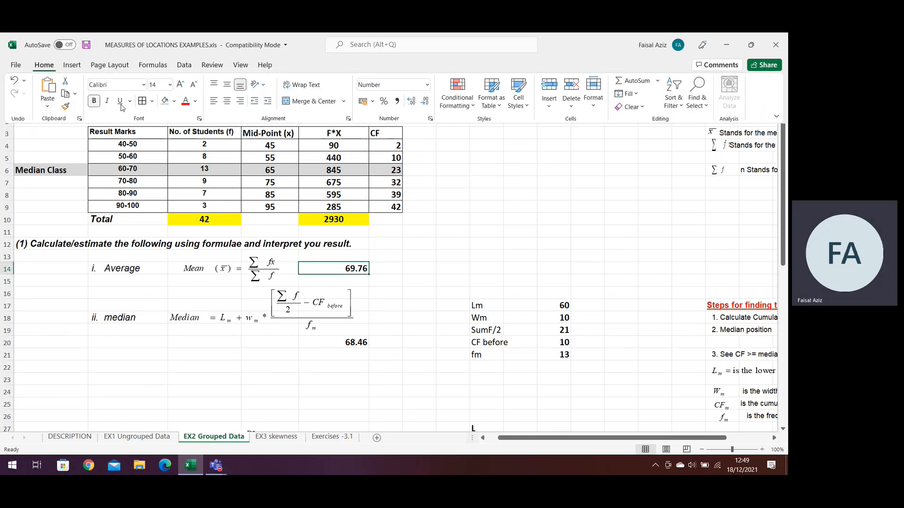
{"action": "left_click", "coordinate": [175, 102]}
{"action": "left_click", "coordinate": [188, 197]}
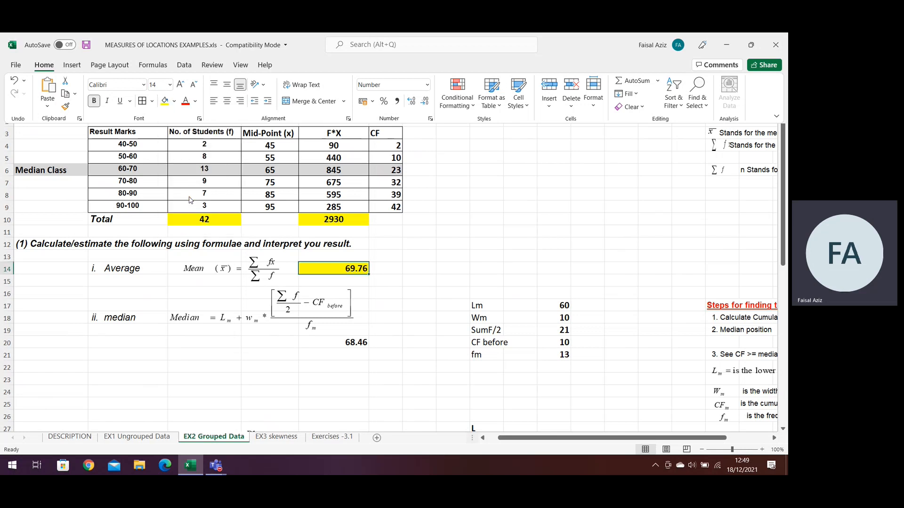
Highlight the median result in cell F20 with the same yellow fill
{"action": "left_click", "coordinate": [353, 344]}
{"action": "left_click", "coordinate": [332, 334]}
{"action": "left_click", "coordinate": [335, 339]}
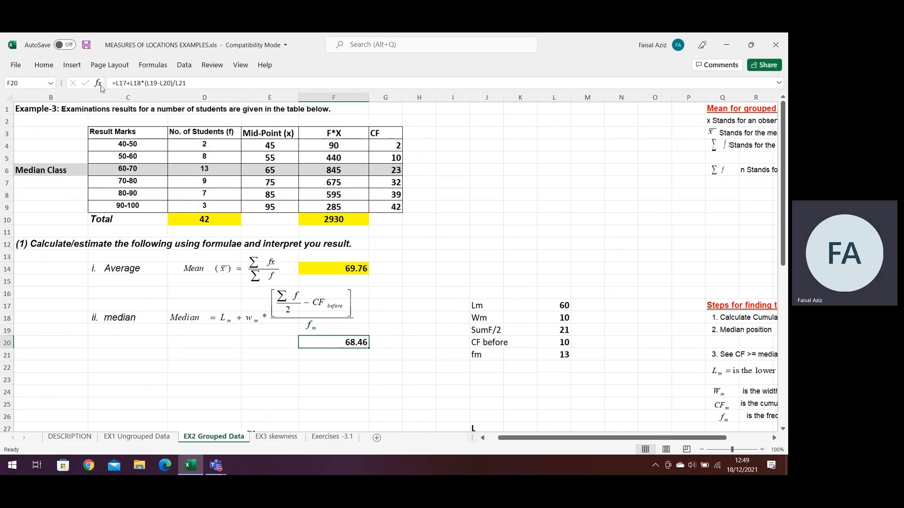
{"action": "left_click", "coordinate": [43, 67]}
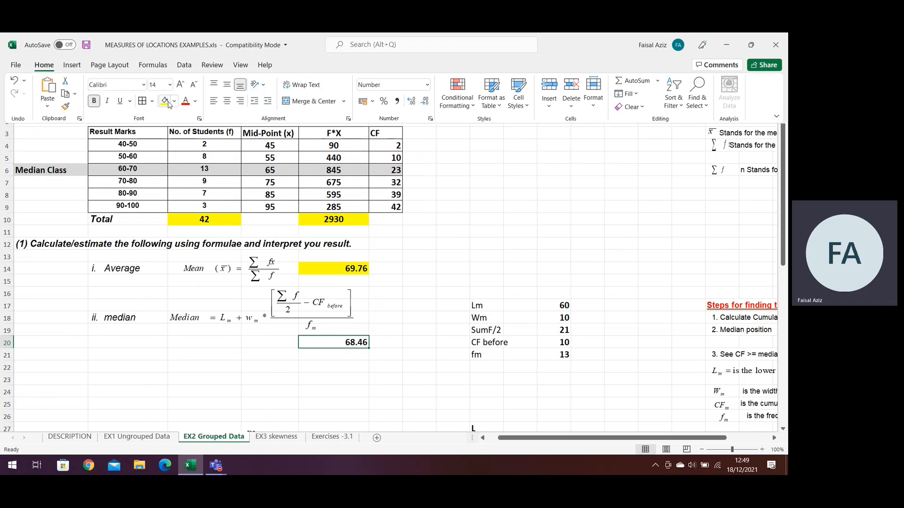
{"action": "left_click", "coordinate": [165, 101]}
{"action": "left_click", "coordinate": [396, 321]}
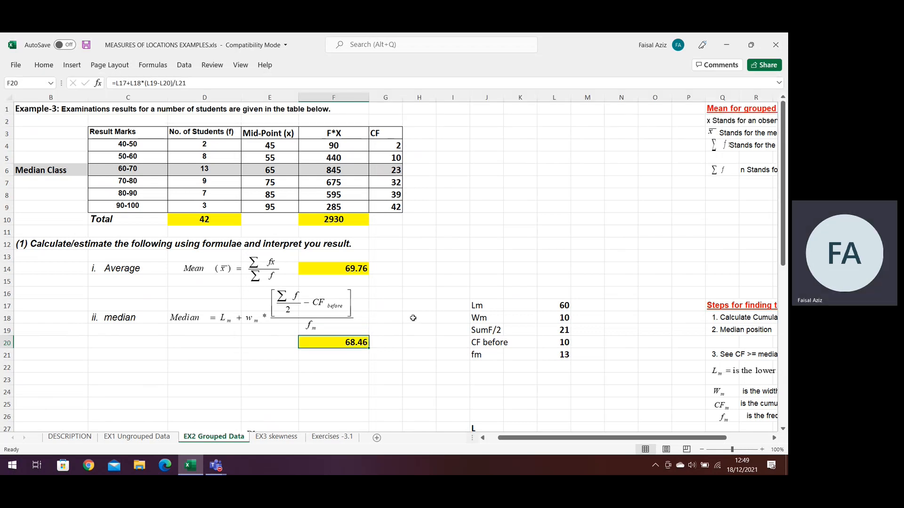
Examine the 60-70 class row, B6:G6, against the Mode formula and its L, W, D1 and D2 inputs
{"action": "scroll", "coordinate": [413, 318], "scroll_direction": "down", "scroll_amount": 2}
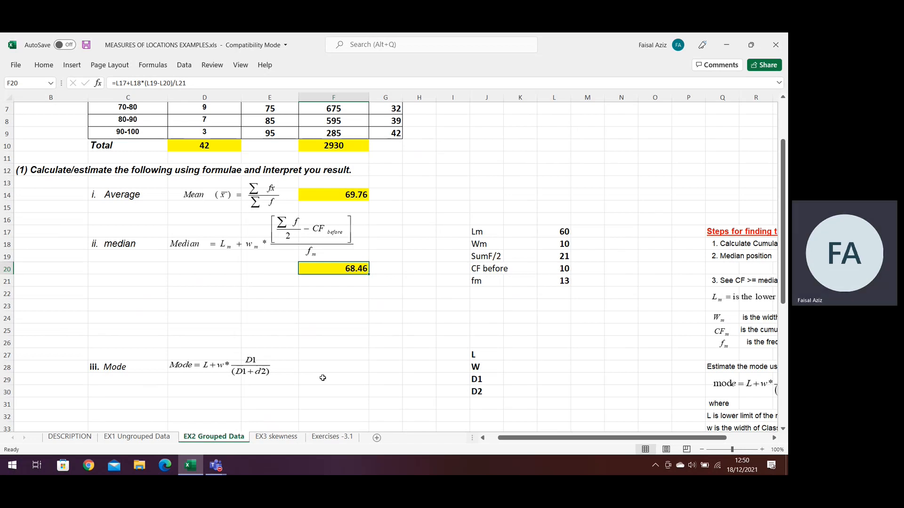
{"action": "scroll", "coordinate": [322, 378], "scroll_direction": "up", "scroll_amount": 2}
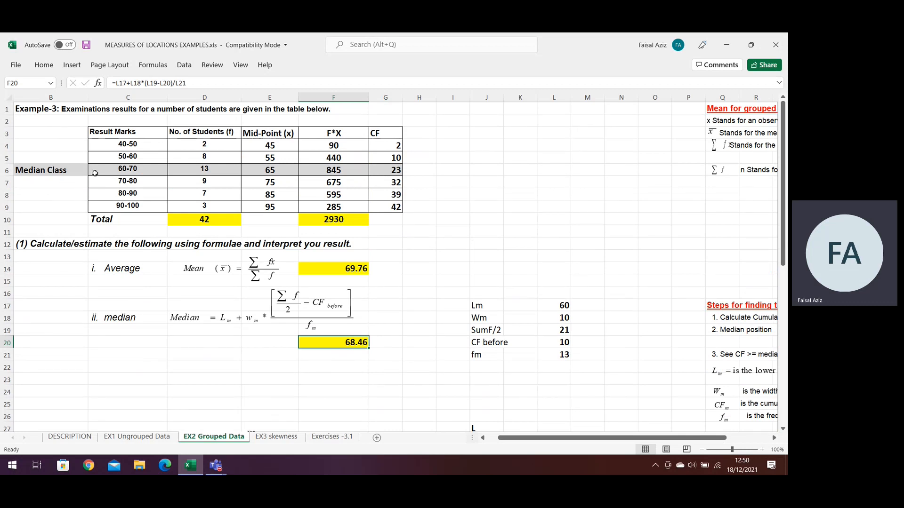
{"action": "left_click", "coordinate": [204, 169]}
{"action": "left_click_drag", "start_coordinate": [60, 170], "coordinate": [388, 174]}
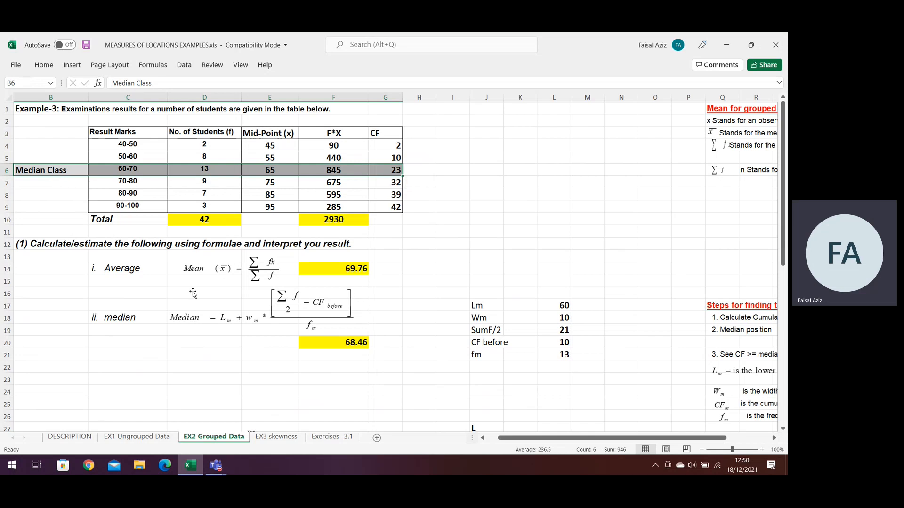
{"action": "scroll", "coordinate": [188, 313], "scroll_direction": "down", "scroll_amount": 4}
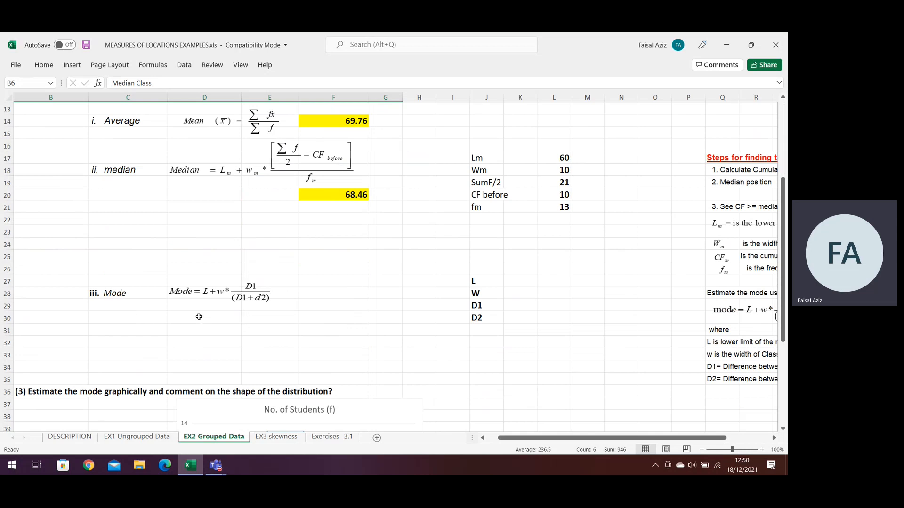
{"action": "left_click", "coordinate": [200, 319]}
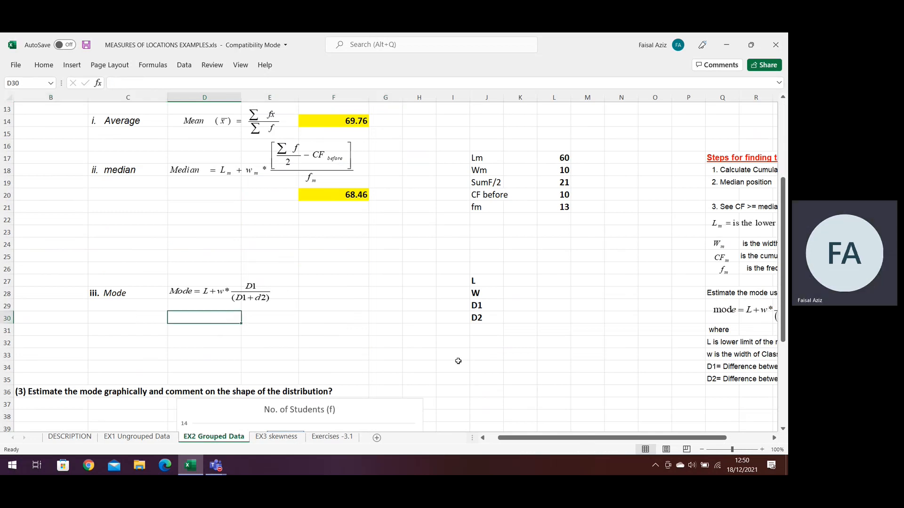
{"action": "left_click", "coordinate": [323, 297]}
{"action": "type", "text": "="}
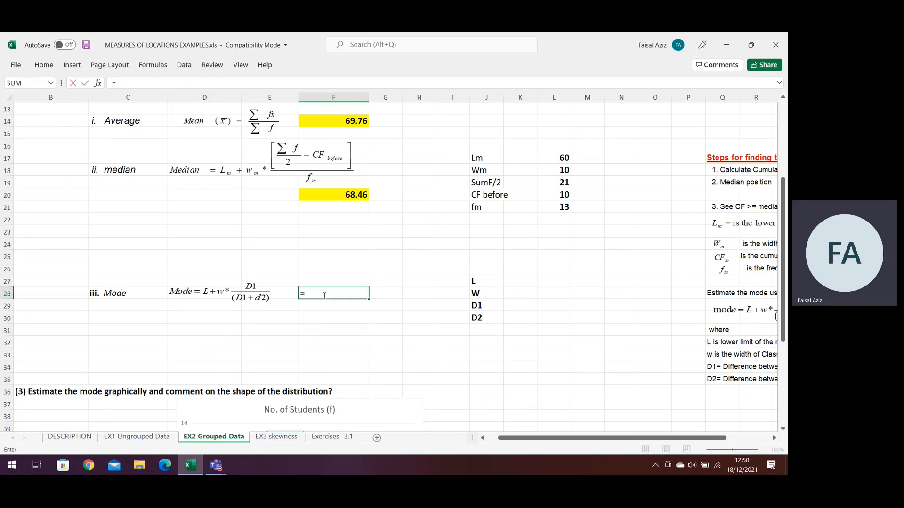
{"action": "key", "text": "BackSpace"}
Enter the mode inputs L as 60 in L27 and W as 10 in L28
{"action": "left_click", "coordinate": [563, 282]}
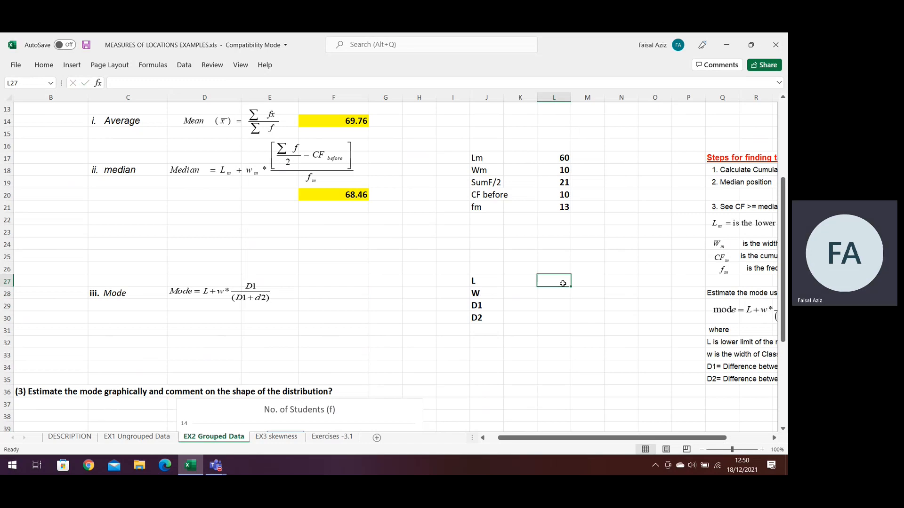
{"action": "type", "text": "60"}
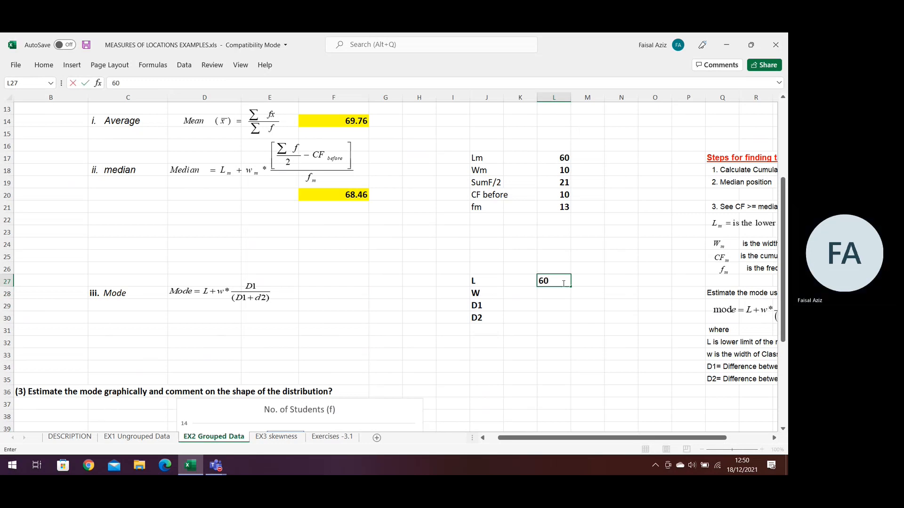
{"action": "key", "text": "Return"}
{"action": "type", "text": "10"}
{"action": "key", "text": "Return"}
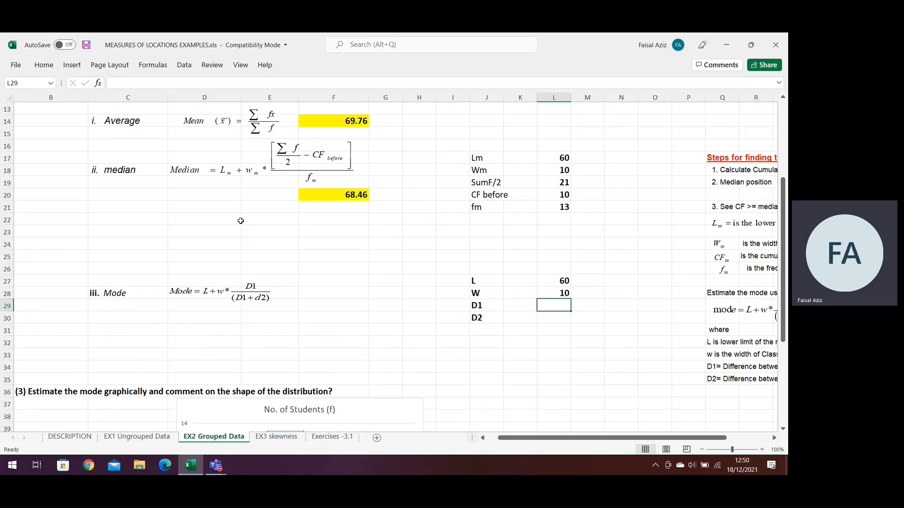
Check the student frequencies around the 60-70 class and enter D1 as 5 in L29 and D2 as 4 in L30
{"action": "scroll", "coordinate": [240, 216], "scroll_direction": "up", "scroll_amount": 4}
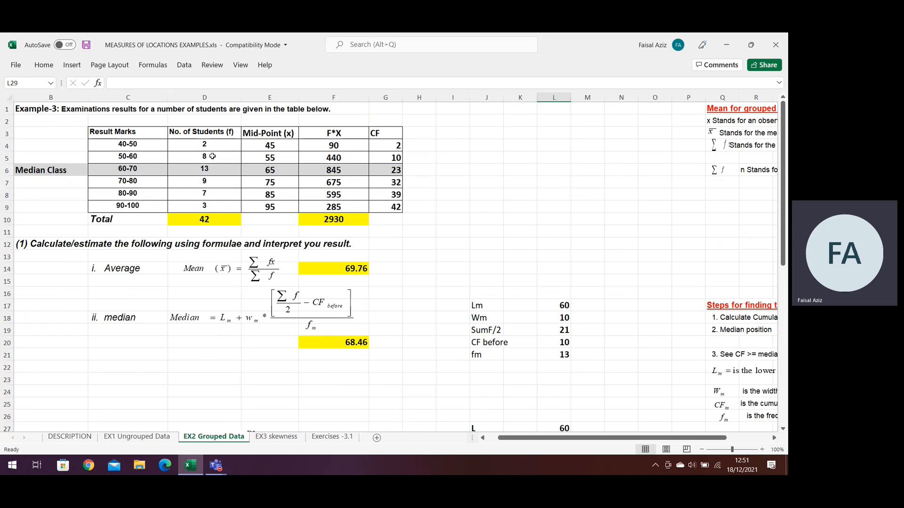
{"action": "scroll", "coordinate": [329, 235], "scroll_direction": "down", "scroll_amount": 3}
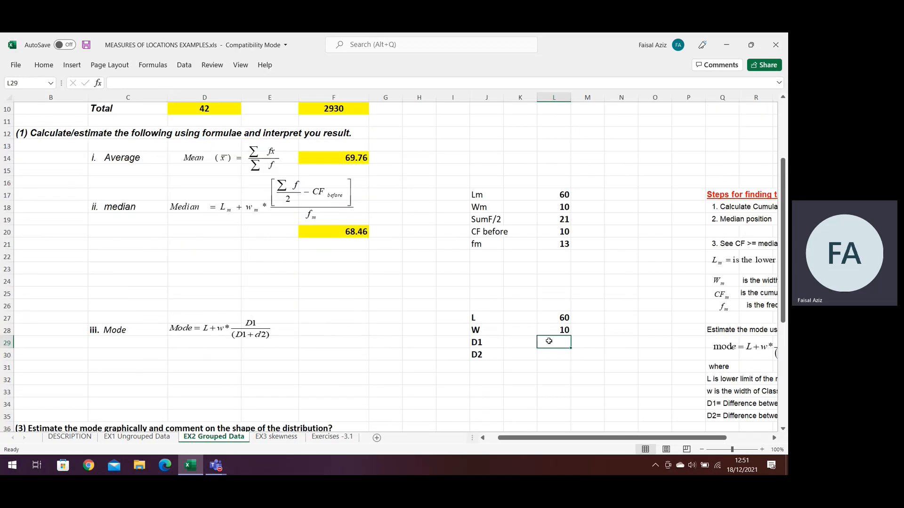
{"action": "type", "text": "5"}
{"action": "key", "text": "Return"}
{"action": "scroll", "coordinate": [244, 201], "scroll_direction": "up", "scroll_amount": 3}
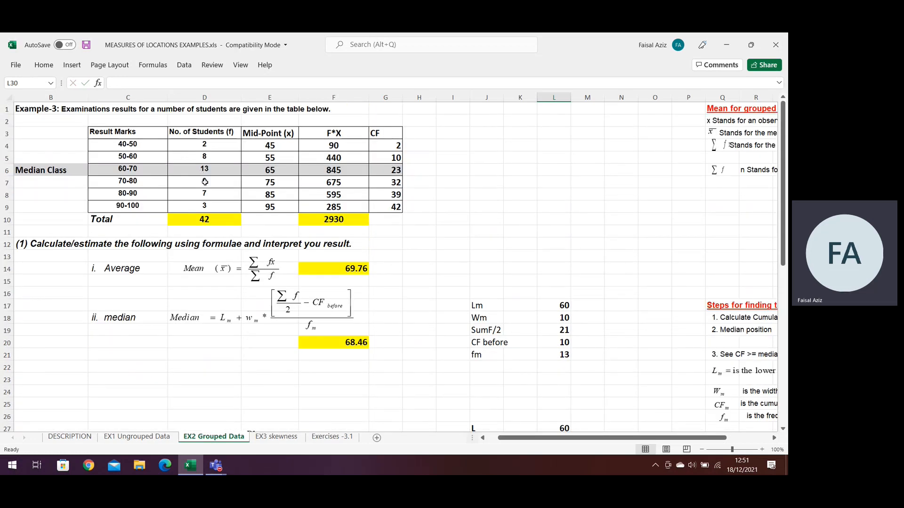
{"action": "scroll", "coordinate": [246, 197], "scroll_direction": "down", "scroll_amount": 4}
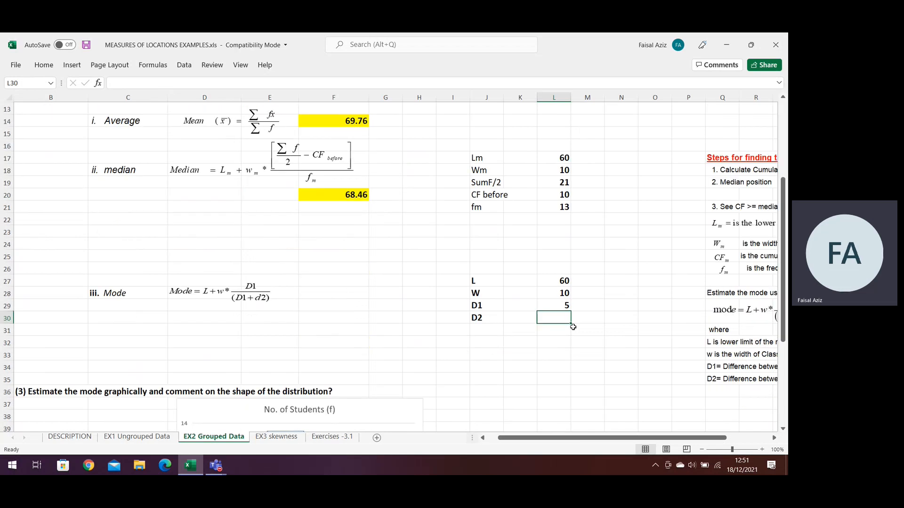
{"action": "type", "text": "4"}
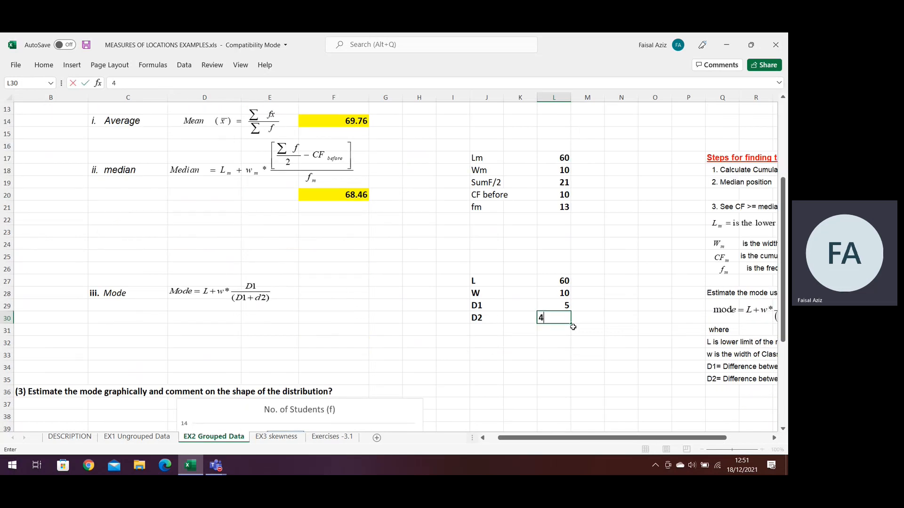
{"action": "key", "text": "Return"}
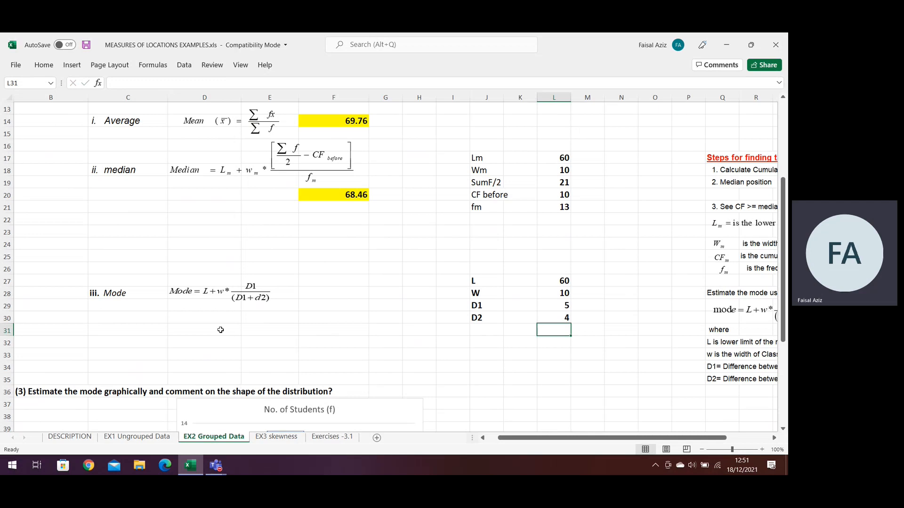
Calculate the mode in F28 with the formula =L27+L28*L29/(L29+L30)
{"action": "left_click", "coordinate": [328, 297]}
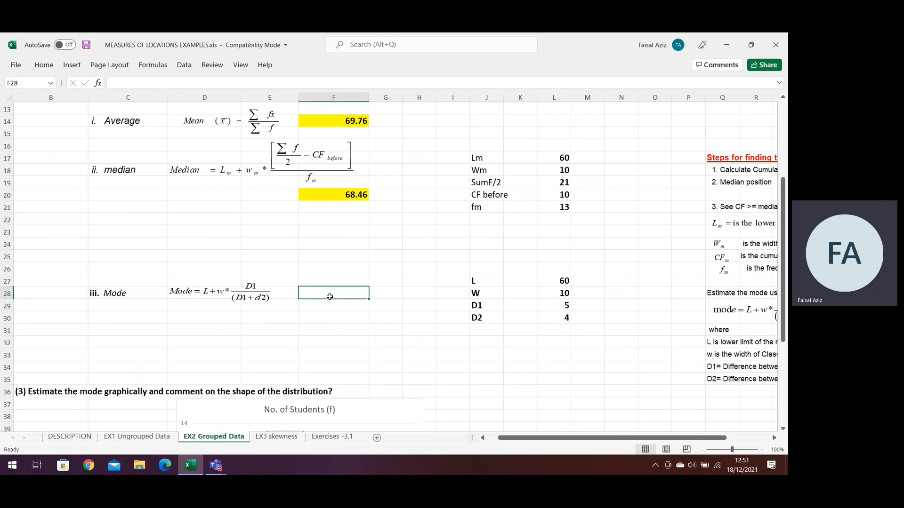
{"action": "type", "text": "="}
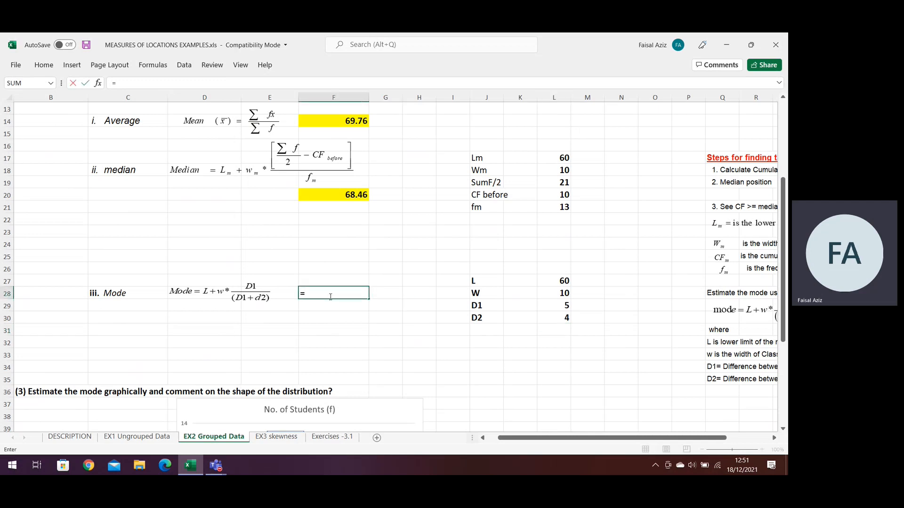
{"action": "left_click", "coordinate": [565, 282]}
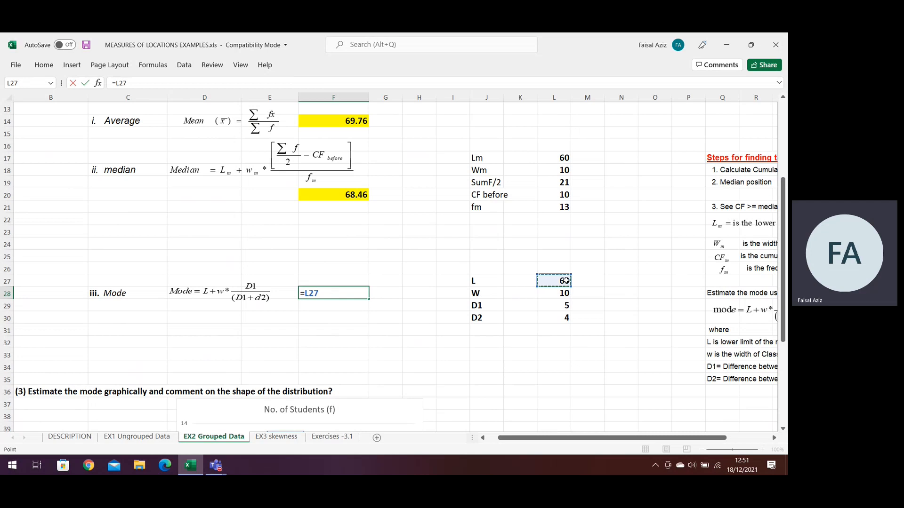
{"action": "type", "text": "+"}
{"action": "left_click", "coordinate": [563, 294]}
{"action": "type", "text": "*"}
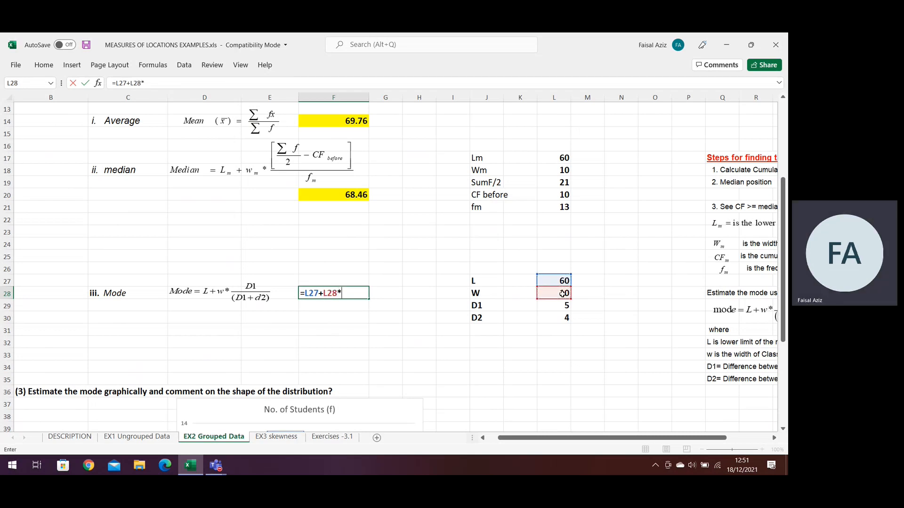
{"action": "left_click", "coordinate": [563, 306]}
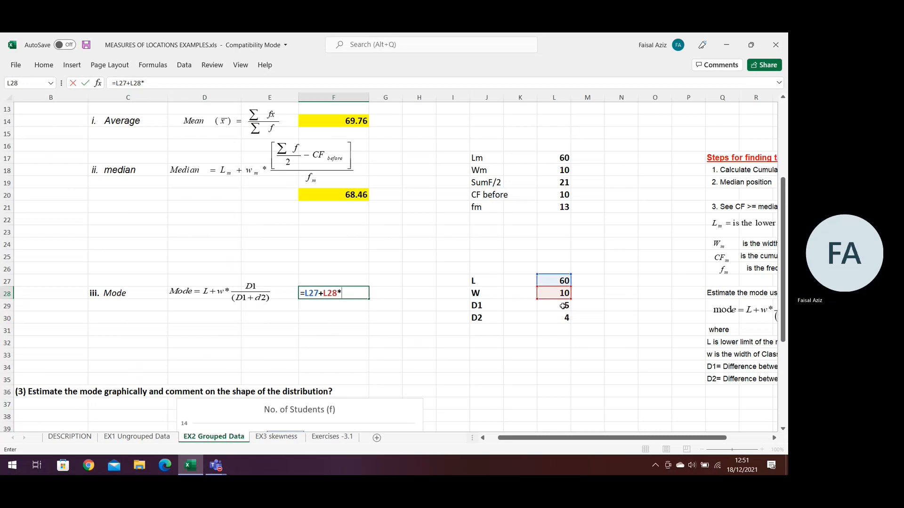
{"action": "type", "text": "/"}
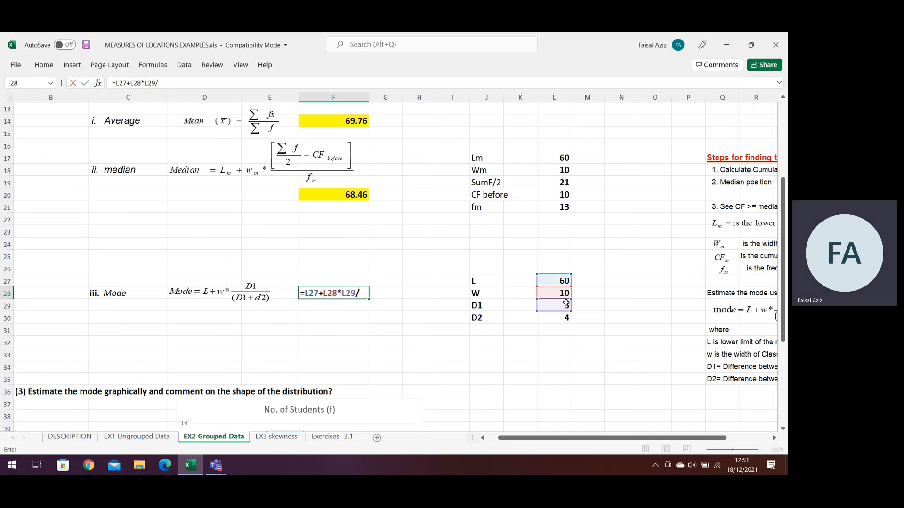
{"action": "type", "text": "("}
{"action": "left_click", "coordinate": [565, 306]}
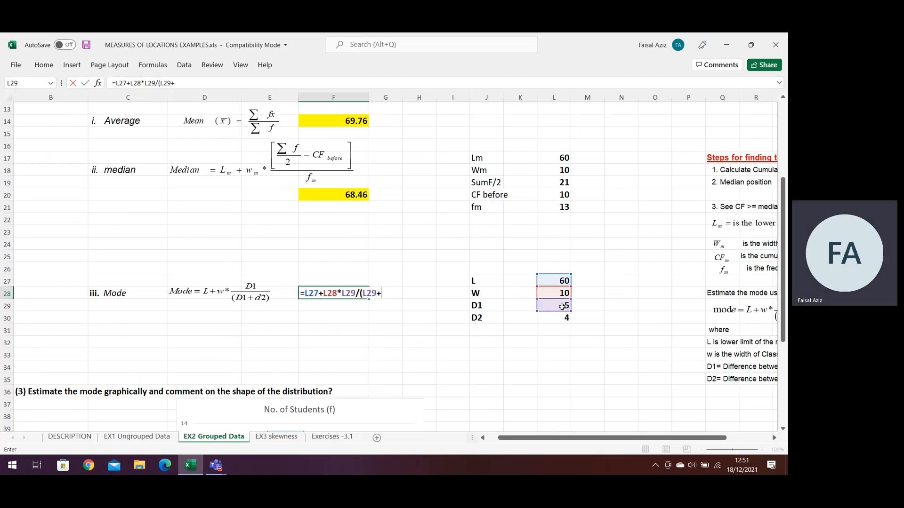
{"action": "type", "text": "+"}
{"action": "left_click", "coordinate": [561, 319]}
{"action": "type", "text": ")"}
{"action": "key", "text": "Return"}
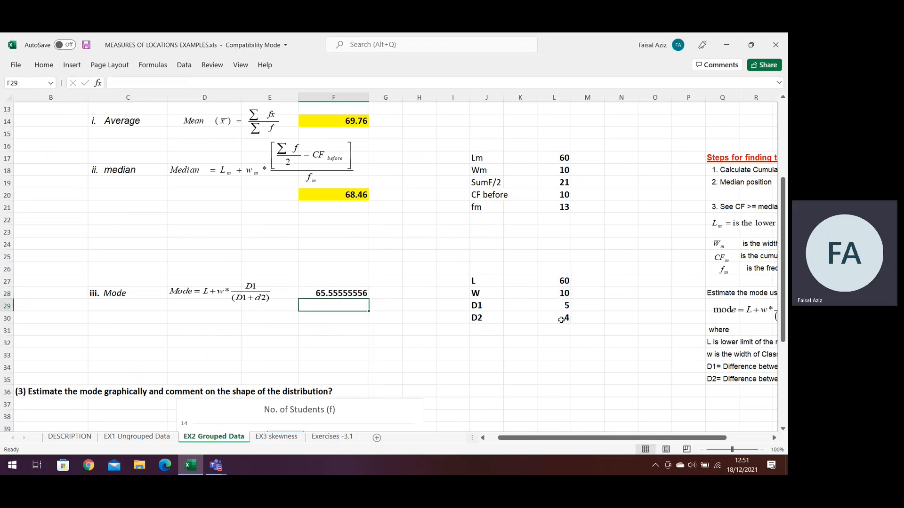
Reduce the mode in F28 to two decimal places
{"action": "left_click", "coordinate": [345, 296]}
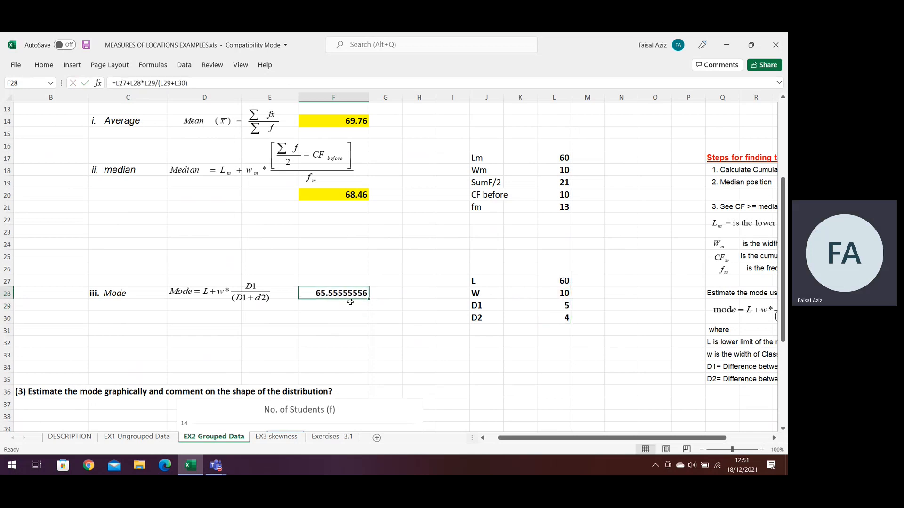
{"action": "left_click", "coordinate": [43, 66]}
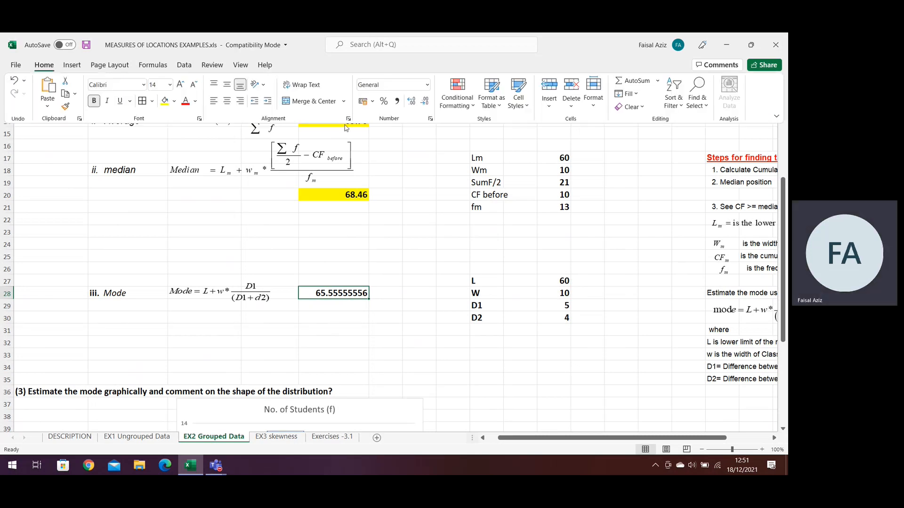
{"action": "left_click", "coordinate": [424, 102]}
{"action": "left_click", "coordinate": [424, 102]}
{"action": "left_click", "coordinate": [424, 101]}
{"action": "left_click", "coordinate": [424, 101]}
{"action": "left_click", "coordinate": [424, 102]}
{"action": "left_click", "coordinate": [423, 102]}
Highlight the mode result in cell F28 with the same yellow fill
{"action": "left_click", "coordinate": [350, 294]}
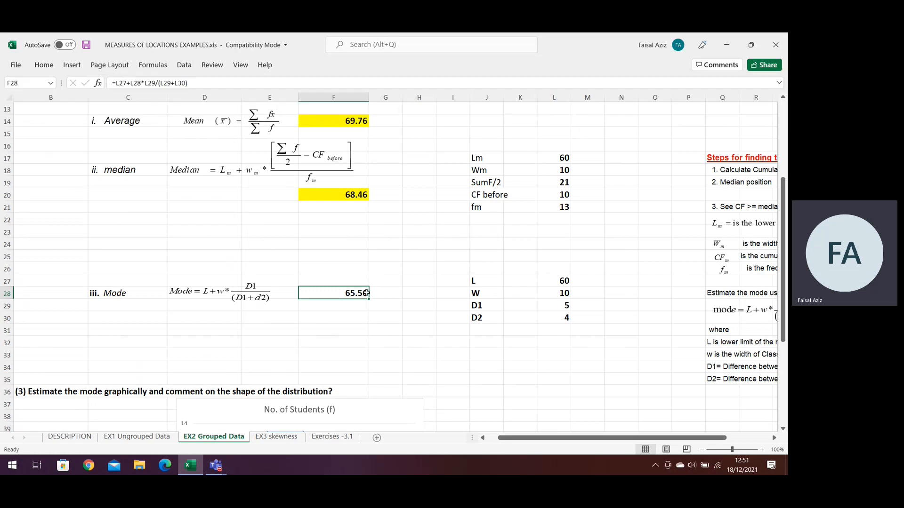
{"action": "left_click", "coordinate": [44, 65]}
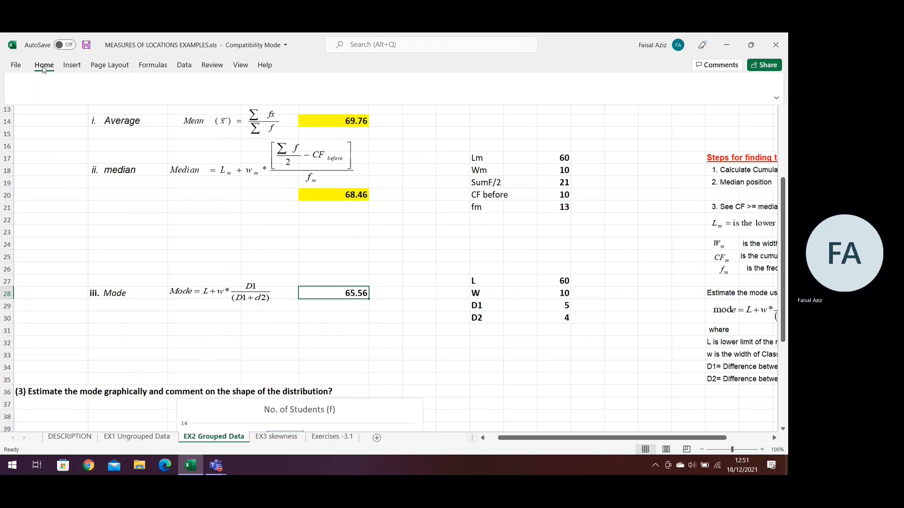
{"action": "left_click", "coordinate": [164, 101]}
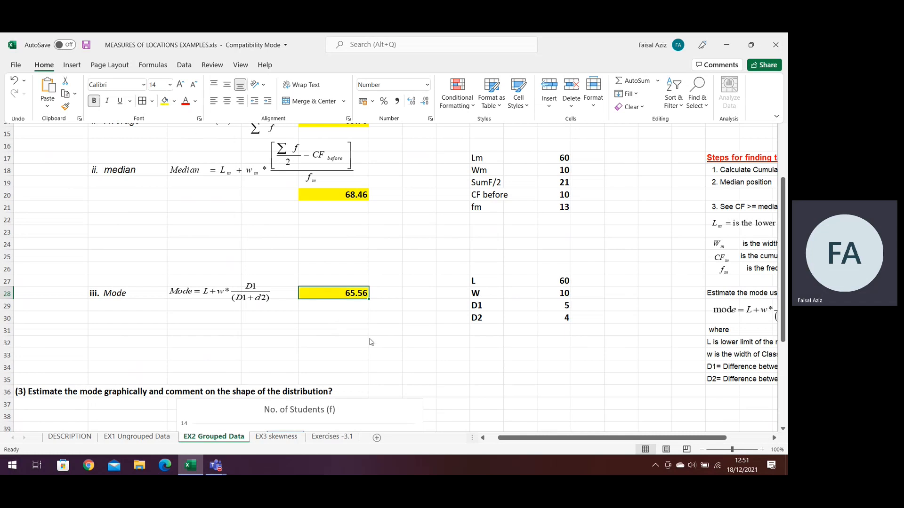
{"action": "left_click", "coordinate": [407, 355]}
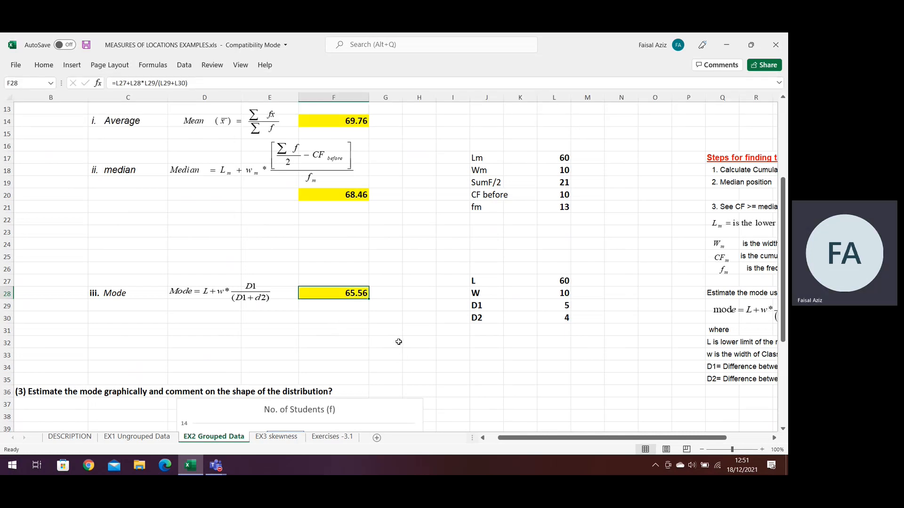
Delete the existing No. of Students (f) chart under question (3) along with its leftover straight connector lines
{"action": "scroll", "coordinate": [367, 316], "scroll_direction": "down", "scroll_amount": 1}
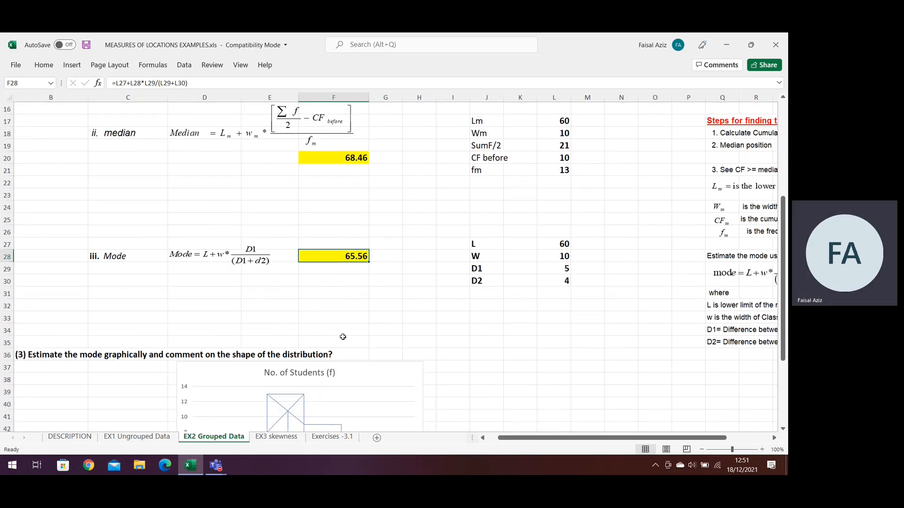
{"action": "scroll", "coordinate": [353, 335], "scroll_direction": "down", "scroll_amount": 4}
{"action": "left_click", "coordinate": [353, 221]}
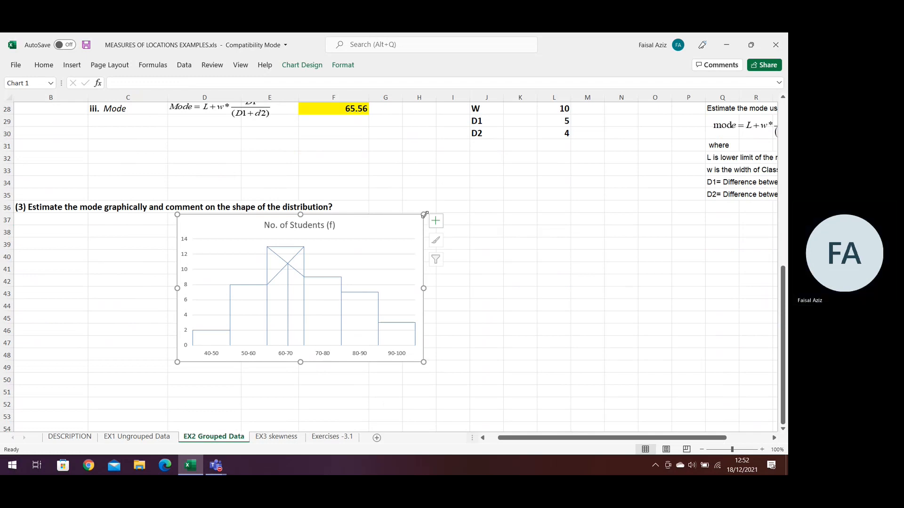
{"action": "key", "text": "Delete"}
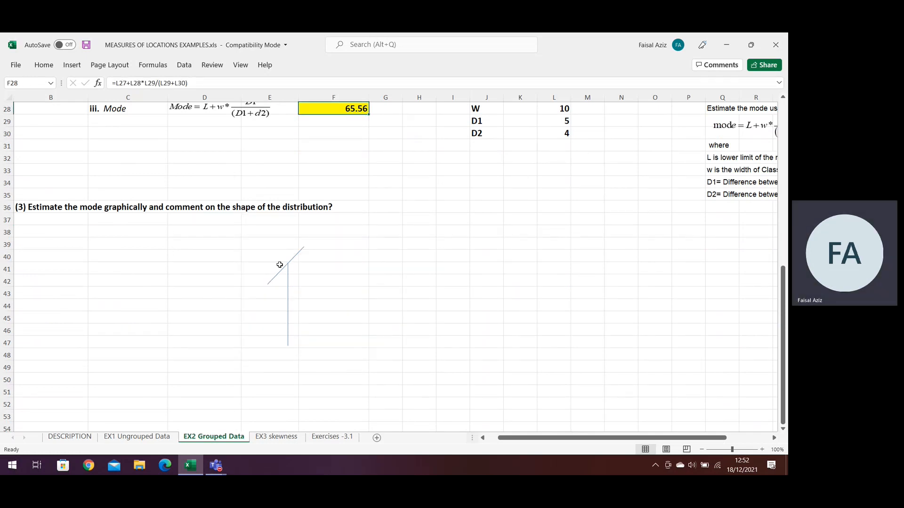
{"action": "left_click", "coordinate": [287, 266]}
{"action": "key", "text": "Delete"}
{"action": "left_click", "coordinate": [287, 266]}
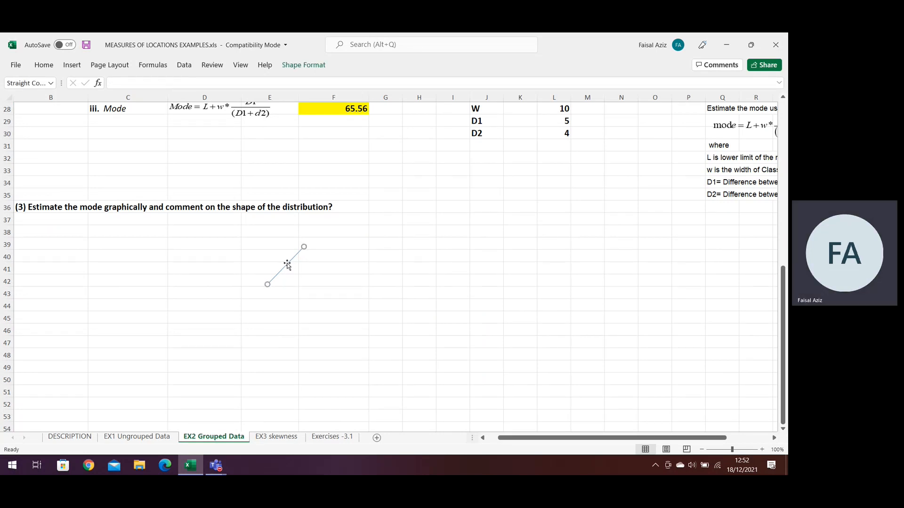
{"action": "key", "text": "Delete"}
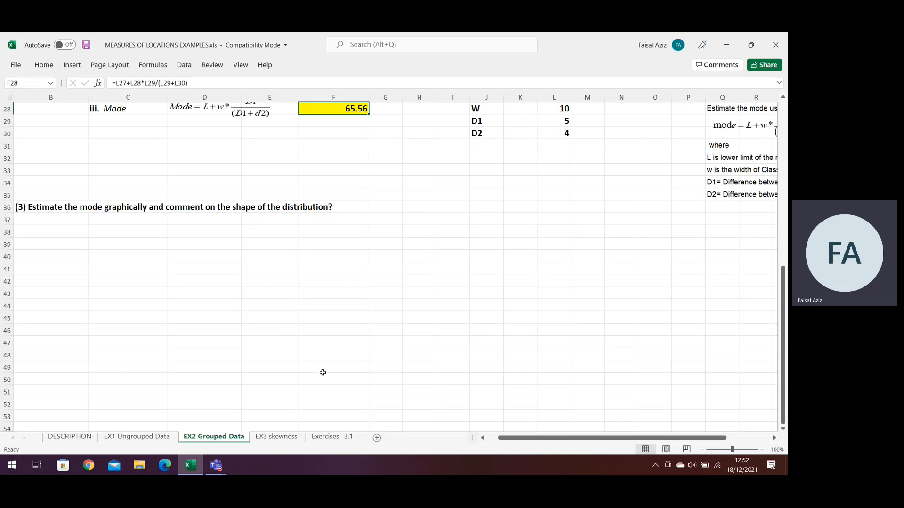
Insert a 2-D clustered column chart from the Result Marks and No. of Students (f) data in C3:D9
{"action": "scroll", "coordinate": [323, 373], "scroll_direction": "up", "scroll_amount": 1}
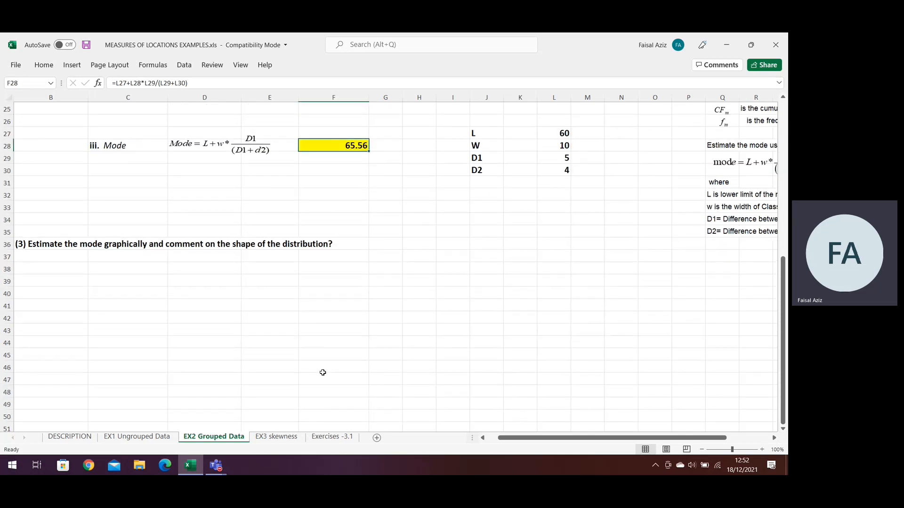
{"action": "scroll", "coordinate": [321, 372], "scroll_direction": "up", "scroll_amount": 8}
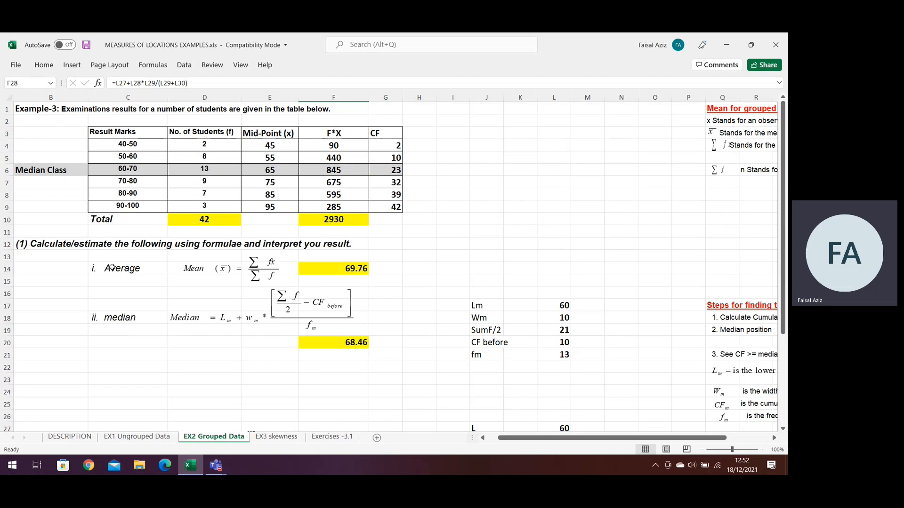
{"action": "left_click_drag", "start_coordinate": [133, 135], "coordinate": [194, 209]}
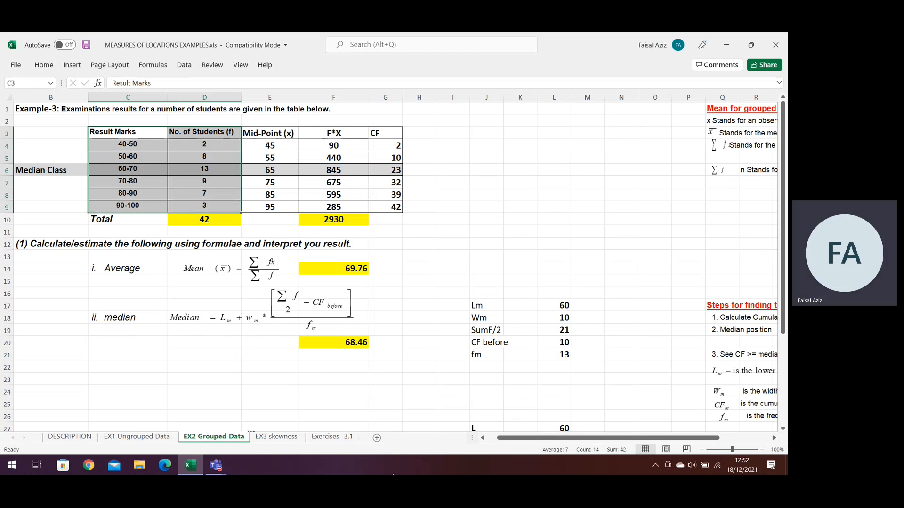
{"action": "left_click", "coordinate": [80, 68]}
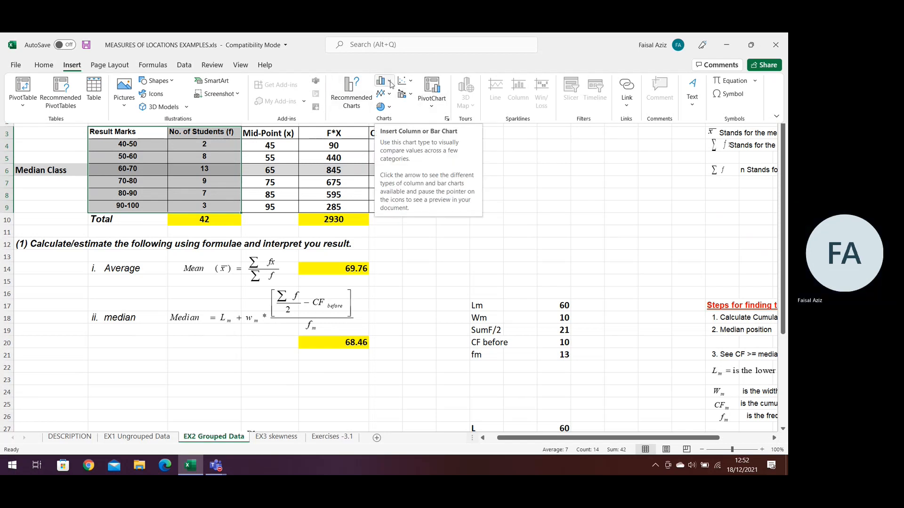
{"action": "left_click", "coordinate": [390, 82]}
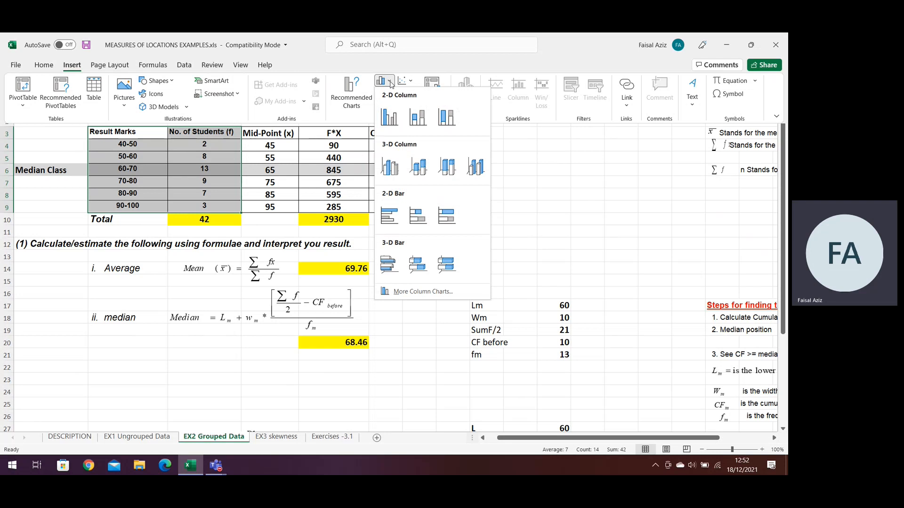
{"action": "left_click", "coordinate": [394, 119]}
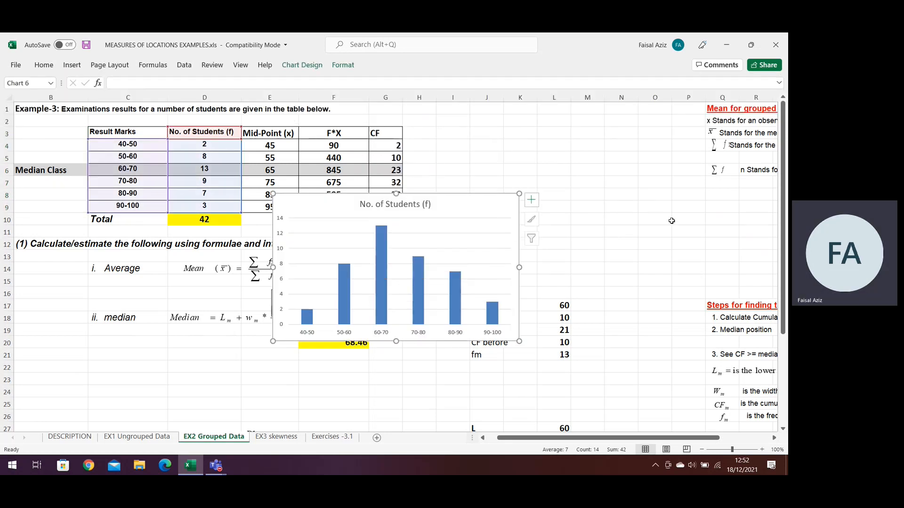
{"action": "left_click", "coordinate": [621, 233]}
Move the new column chart into the empty area below question (3), starting around row 38
{"action": "scroll", "coordinate": [594, 213], "scroll_direction": "down", "scroll_amount": 1}
{"action": "scroll", "coordinate": [594, 212], "scroll_direction": "down", "scroll_amount": 2}
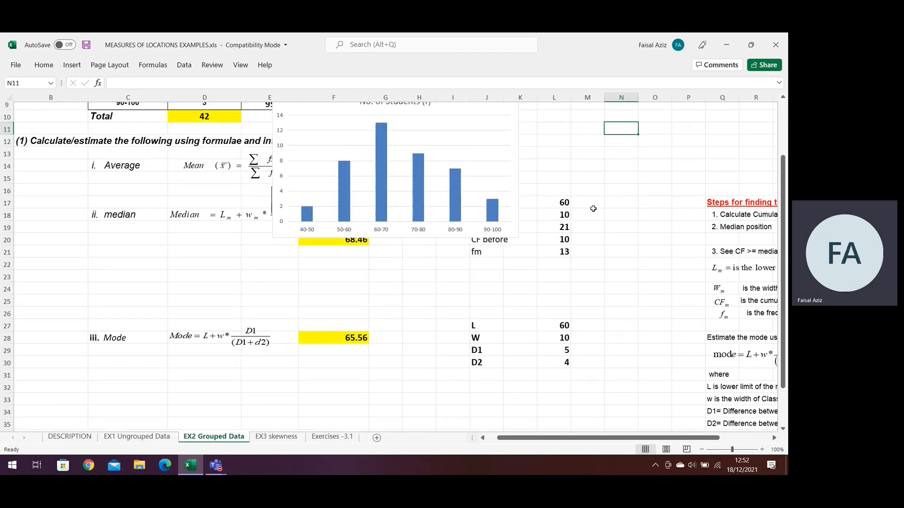
{"action": "scroll", "coordinate": [593, 208], "scroll_direction": "up", "scroll_amount": 2}
{"action": "left_click_drag", "start_coordinate": [472, 182], "coordinate": [472, 212]}
{"action": "left_click", "coordinate": [446, 332]}
{"action": "scroll", "coordinate": [423, 235], "scroll_direction": "down", "scroll_amount": 5}
{"action": "left_click_drag", "start_coordinate": [407, 170], "coordinate": [392, 322]}
{"action": "scroll", "coordinate": [396, 238], "scroll_direction": "down", "scroll_amount": 3}
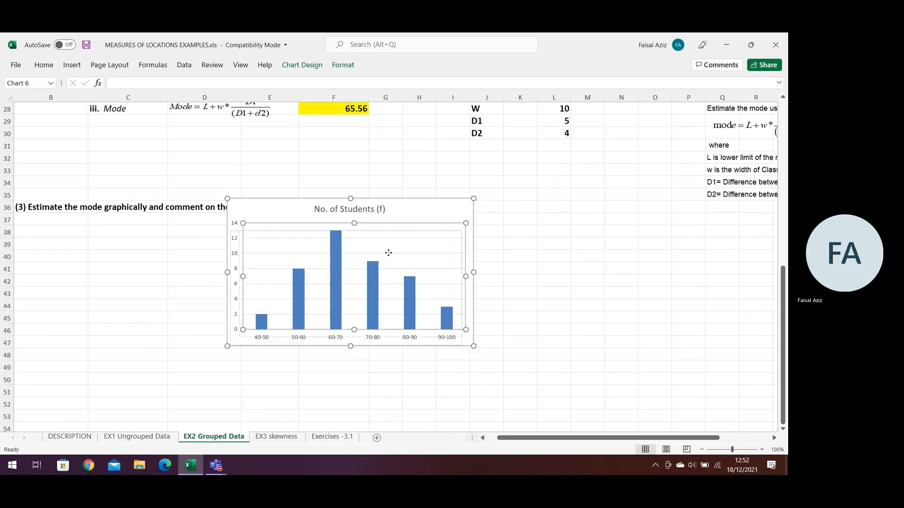
{"action": "left_click", "coordinate": [394, 228]}
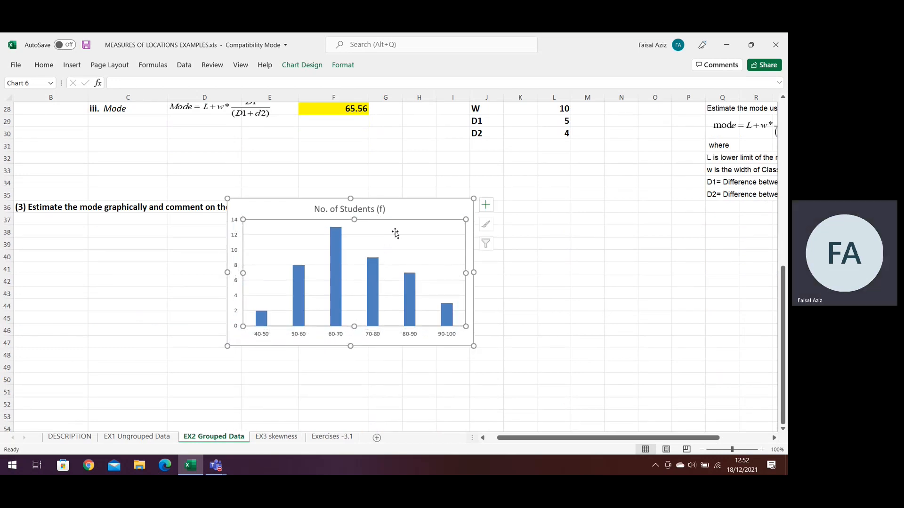
{"action": "left_click_drag", "start_coordinate": [403, 213], "coordinate": [392, 244]}
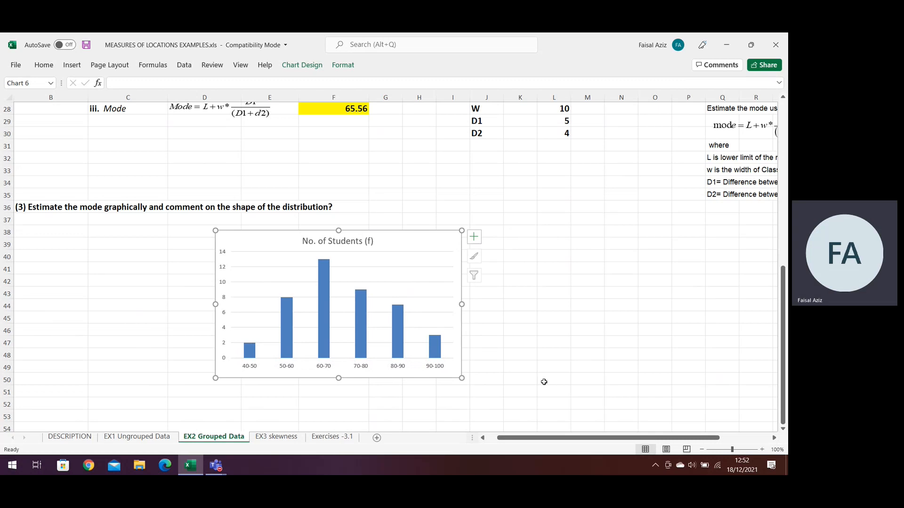
Set the chart columns' series overlap to 0% and their gap width to 0%
{"action": "double_click", "coordinate": [328, 296]}
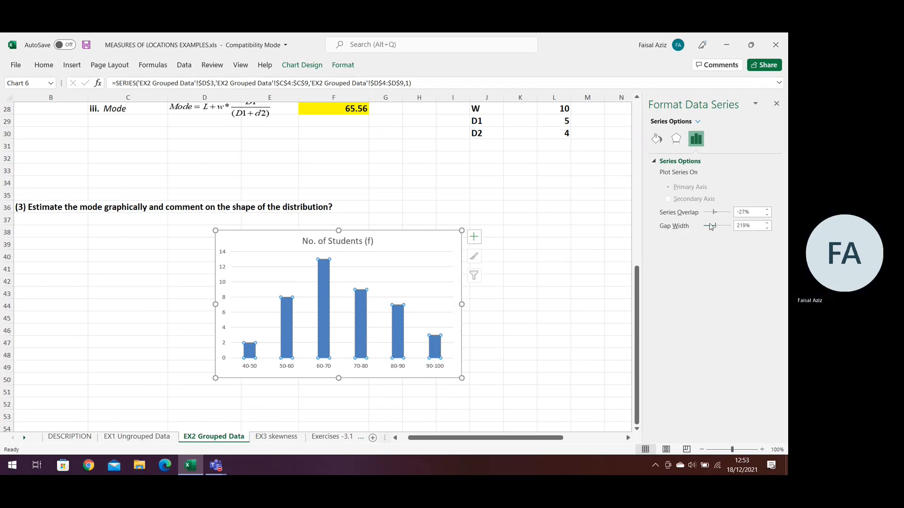
{"action": "left_click", "coordinate": [738, 215]}
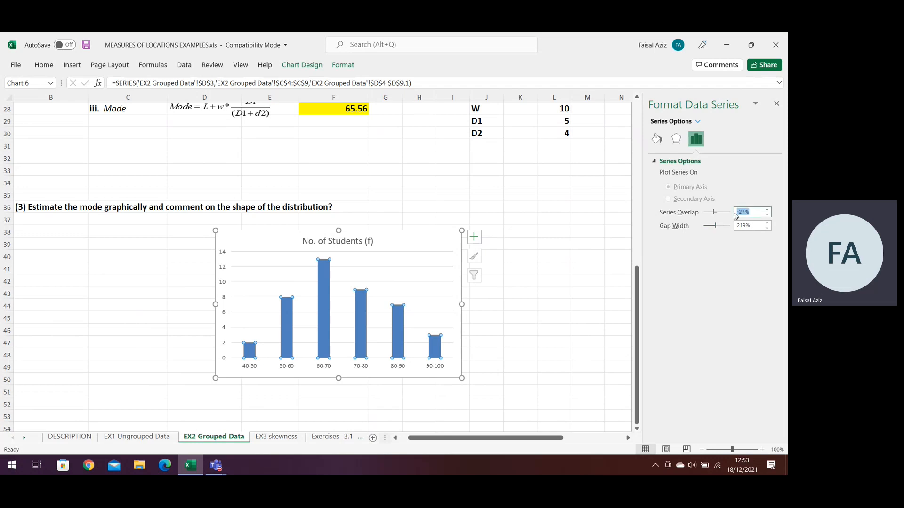
{"action": "type", "text": "0"}
{"action": "left_click", "coordinate": [752, 226]}
{"action": "key", "text": "BackSpace"}
{"action": "key", "text": "BackSpace"}
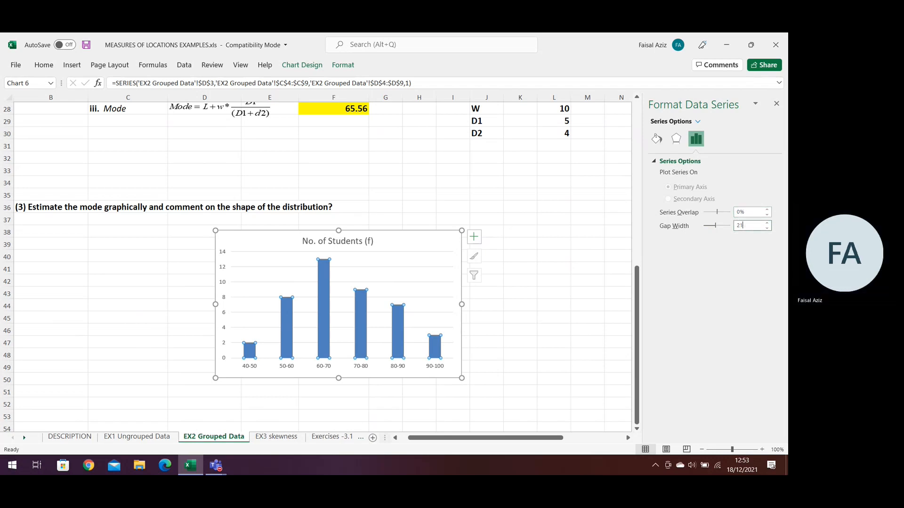
{"action": "type", "text": "0"}
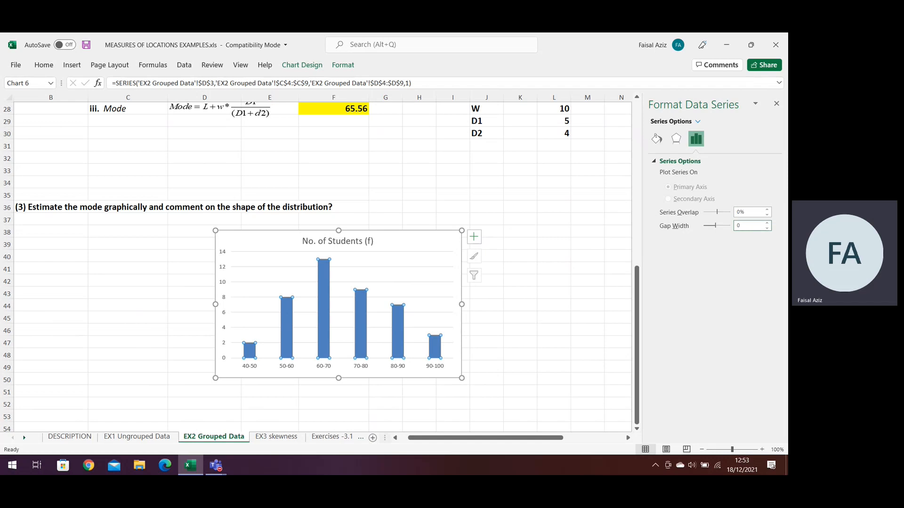
{"action": "key", "text": "Return"}
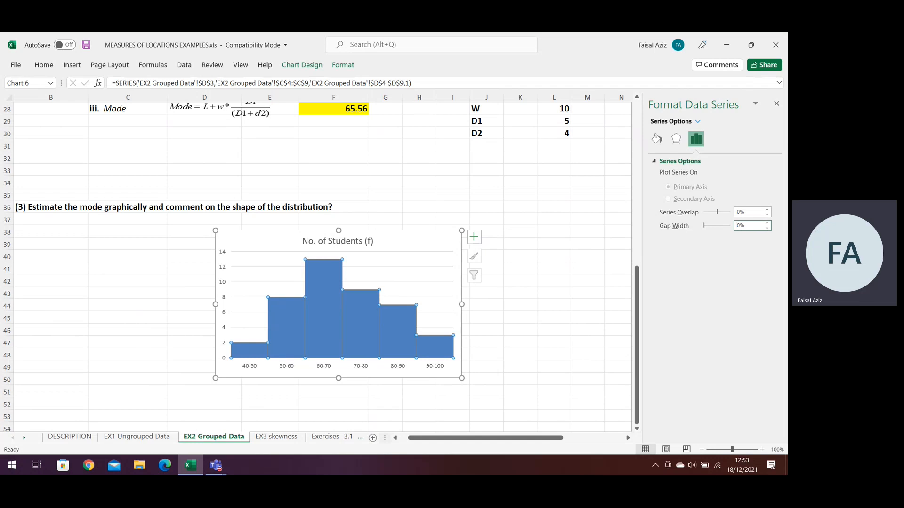
Format the chart columns with no fill and a solid line border, then close the formatting options
{"action": "left_click", "coordinate": [657, 139]}
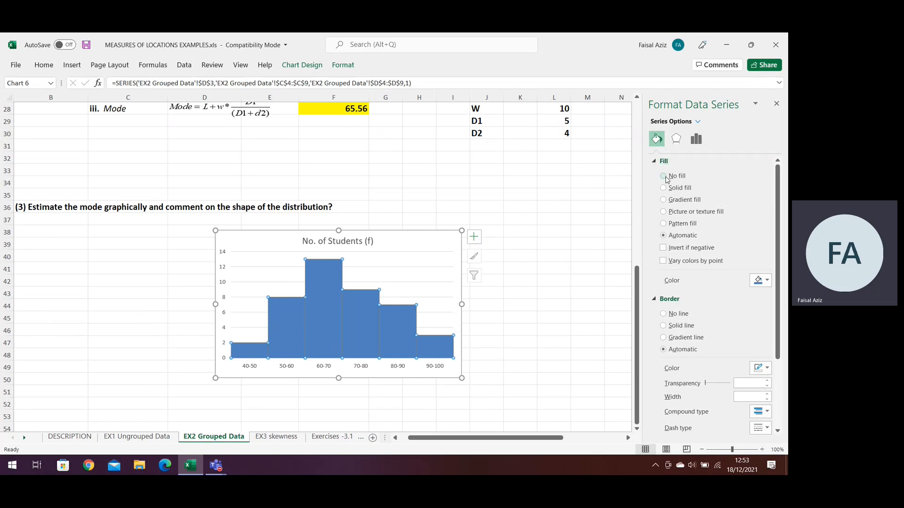
{"action": "left_click", "coordinate": [663, 176]}
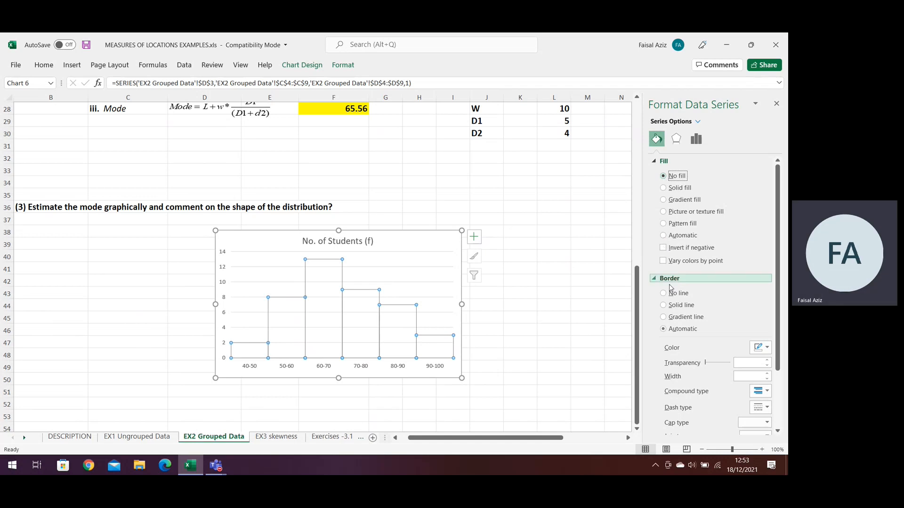
{"action": "left_click", "coordinate": [664, 306]}
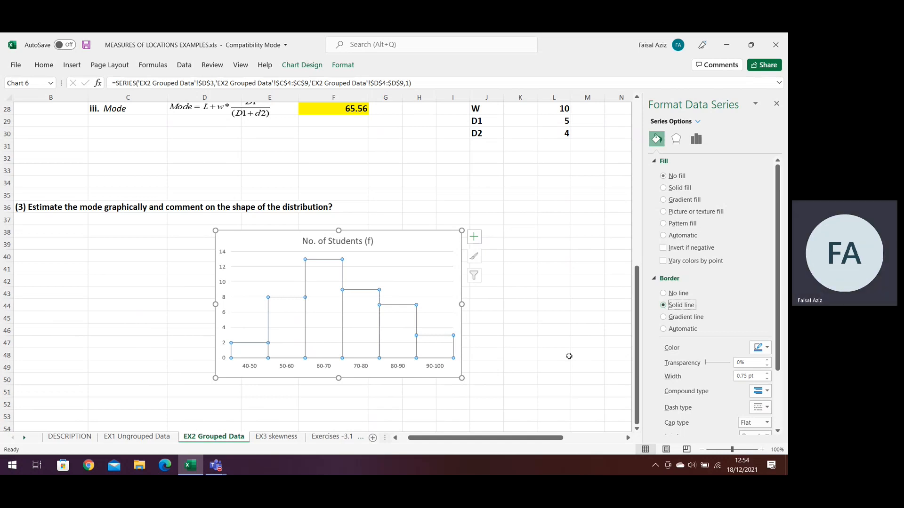
{"action": "left_click", "coordinate": [585, 365]}
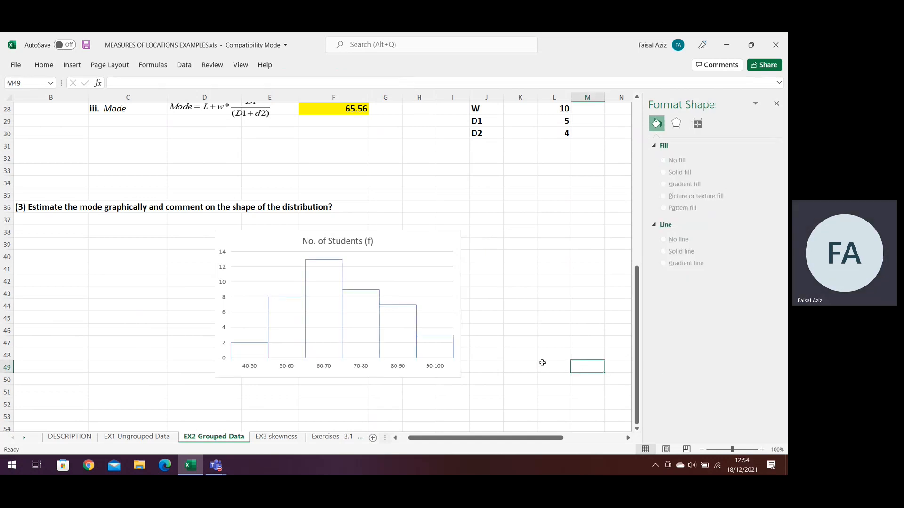
{"action": "left_click", "coordinate": [777, 103]}
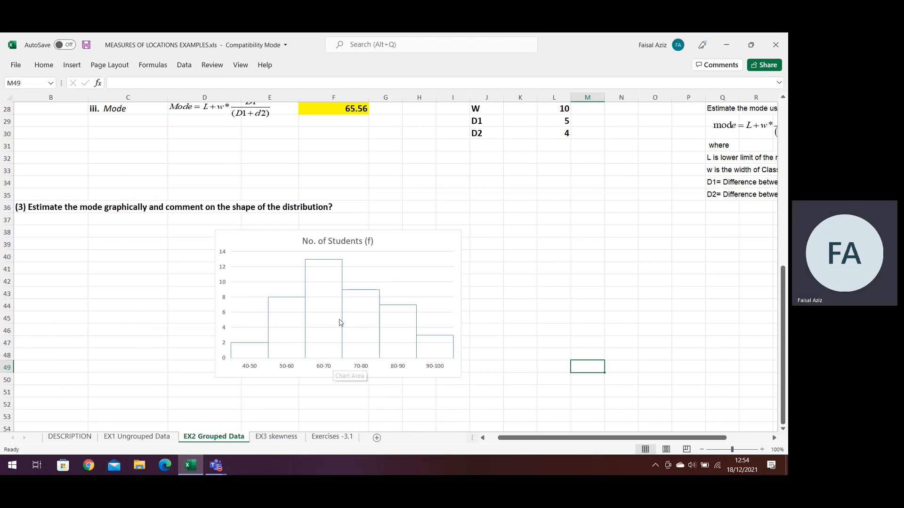
Draw a straight line from the top right corner of the 50-60 bar to the top right corner of the 60-70 bar
{"action": "mouse_move", "coordinate": [315, 258]}
{"action": "mouse_move", "coordinate": [309, 318]}
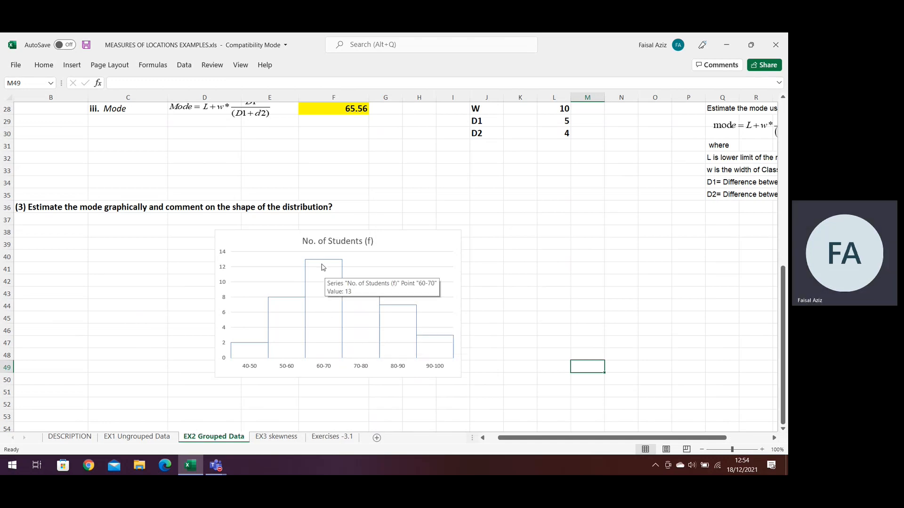
{"action": "mouse_move", "coordinate": [307, 299]}
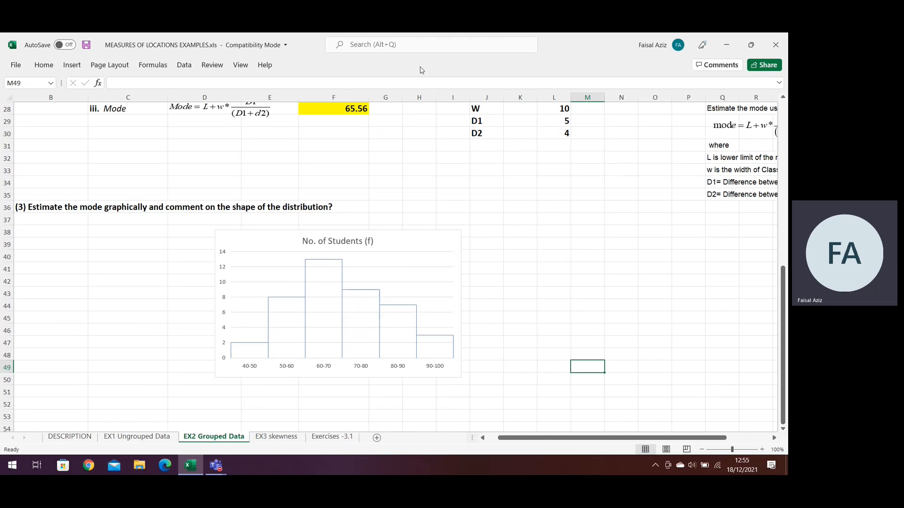
{"action": "left_click", "coordinate": [424, 45]}
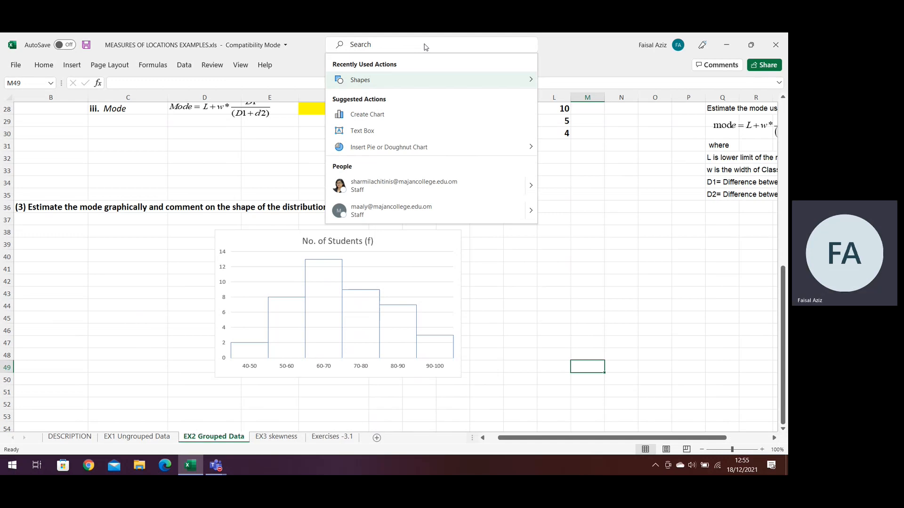
{"action": "type", "text": "shapes"}
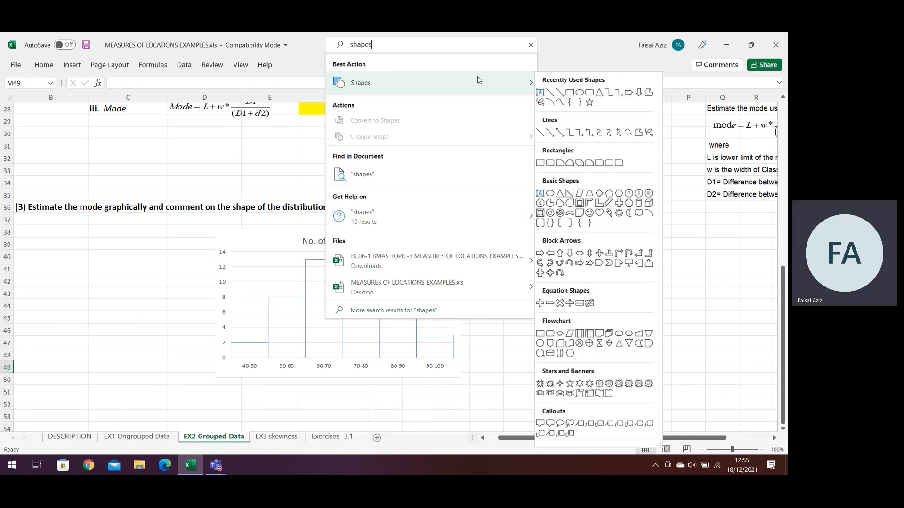
{"action": "left_click", "coordinate": [385, 83]}
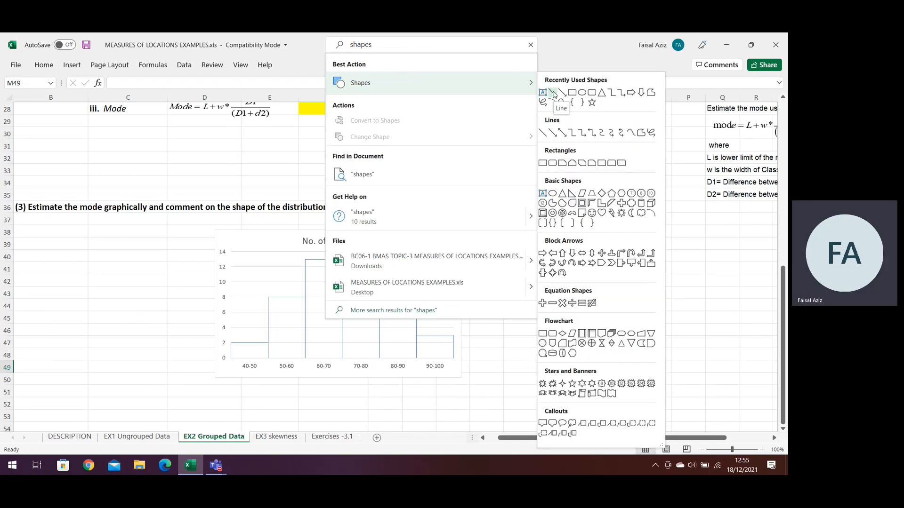
{"action": "left_click", "coordinate": [552, 93]}
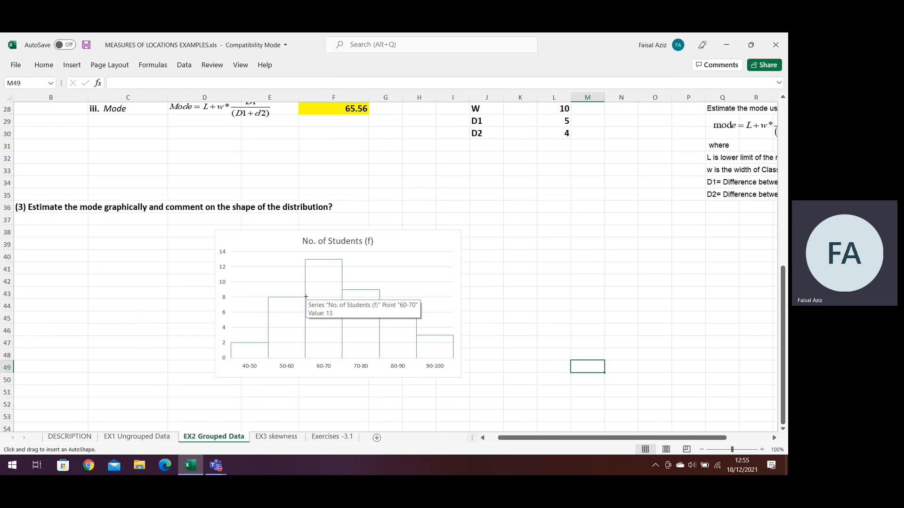
{"action": "left_click_drag", "start_coordinate": [306, 297], "coordinate": [342, 260]}
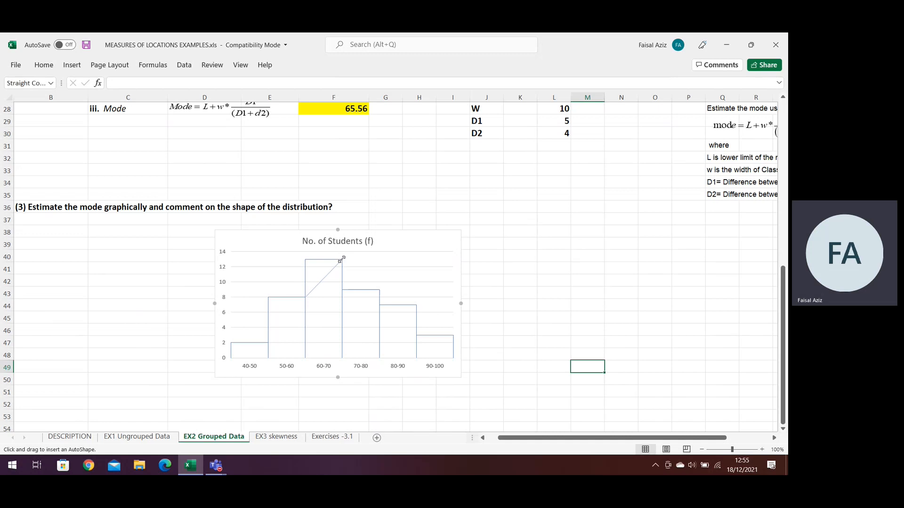
{"action": "left_click", "coordinate": [398, 276]}
Draw a second straight line from the top left corner of the 60-70 bar to the top left corner of the 70-80 bar
{"action": "left_click", "coordinate": [428, 46]}
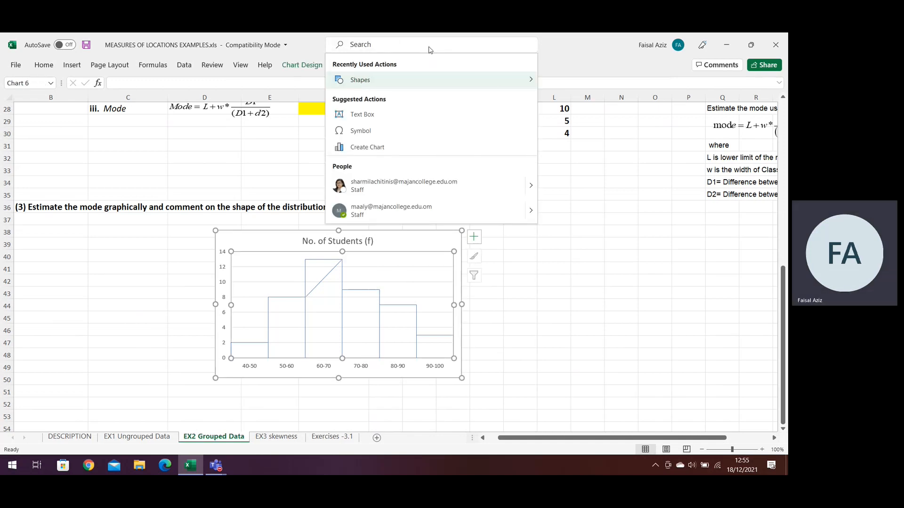
{"action": "type", "text": "shapes"}
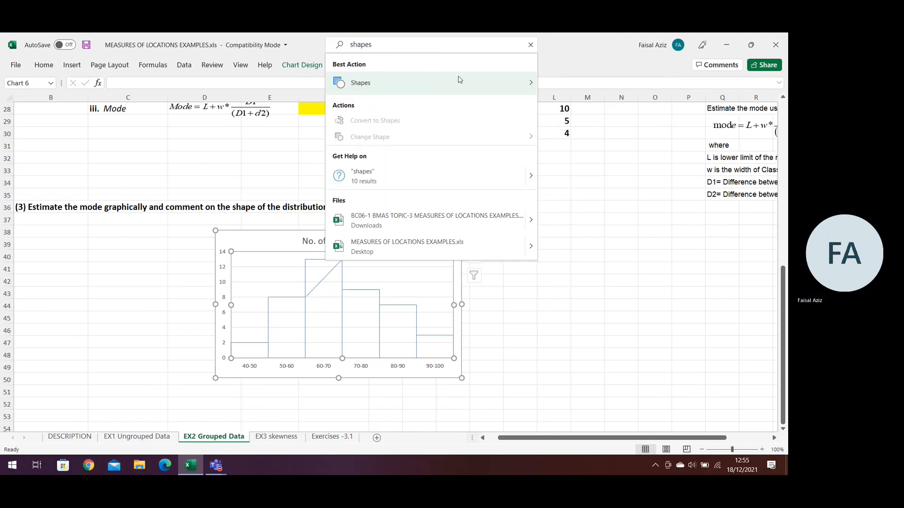
{"action": "mouse_move", "coordinate": [514, 85]}
{"action": "left_click", "coordinate": [554, 95]}
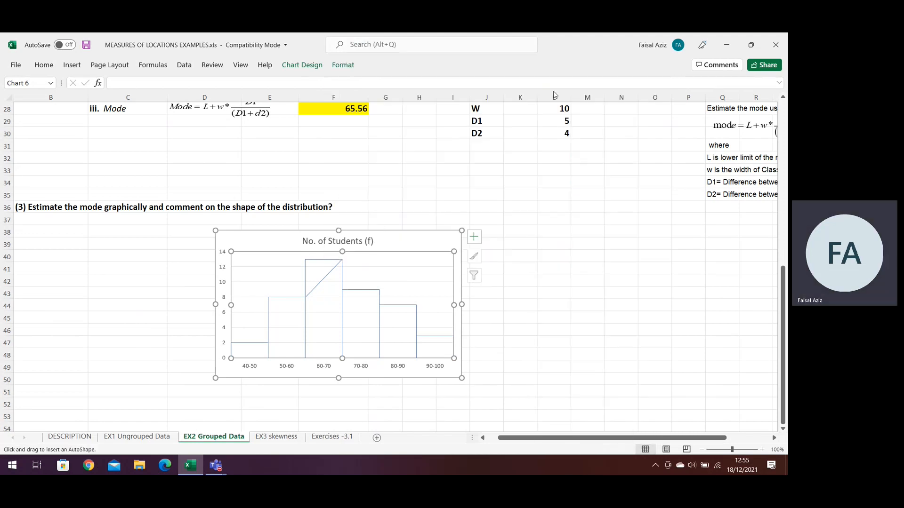
{"action": "left_click_drag", "start_coordinate": [305, 260], "coordinate": [341, 289]}
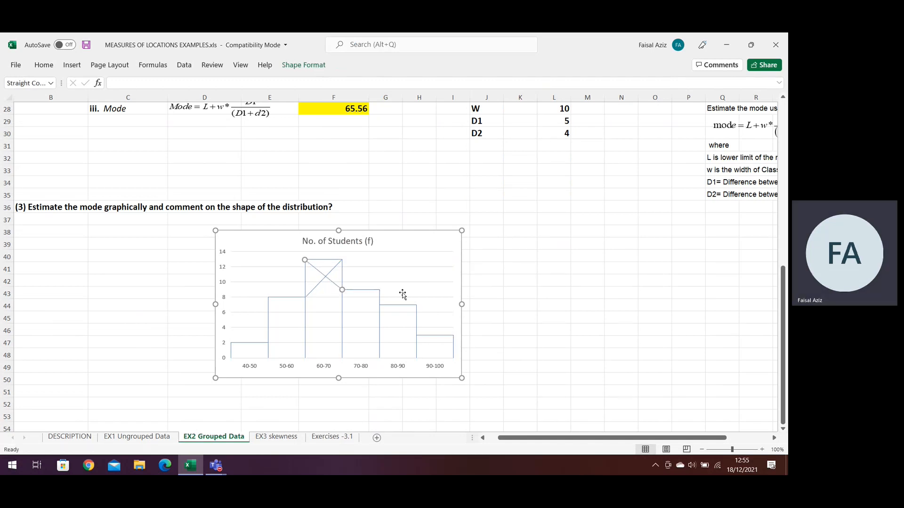
{"action": "left_click", "coordinate": [587, 333]}
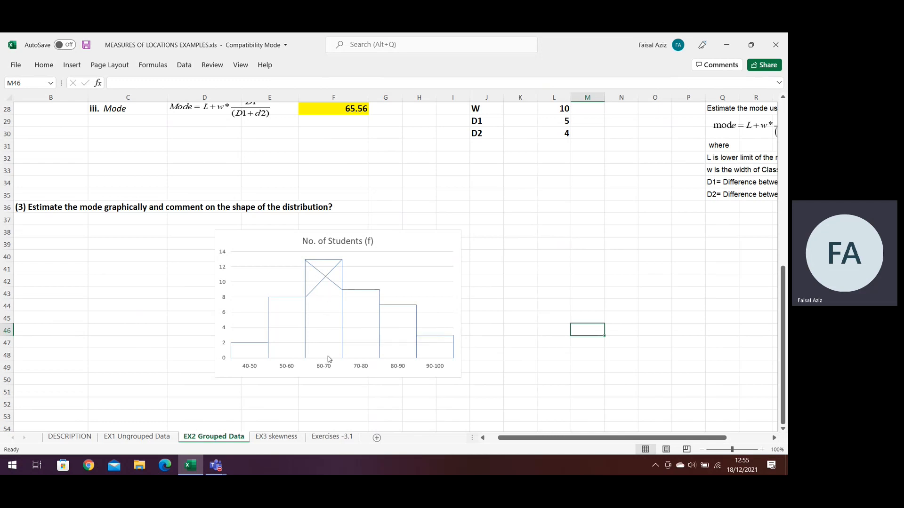
Draw a vertical arrow from the intersection of the two diagonal lines down to the chart's horizontal axis
{"action": "left_click", "coordinate": [411, 48]}
{"action": "type", "text": "shapes"}
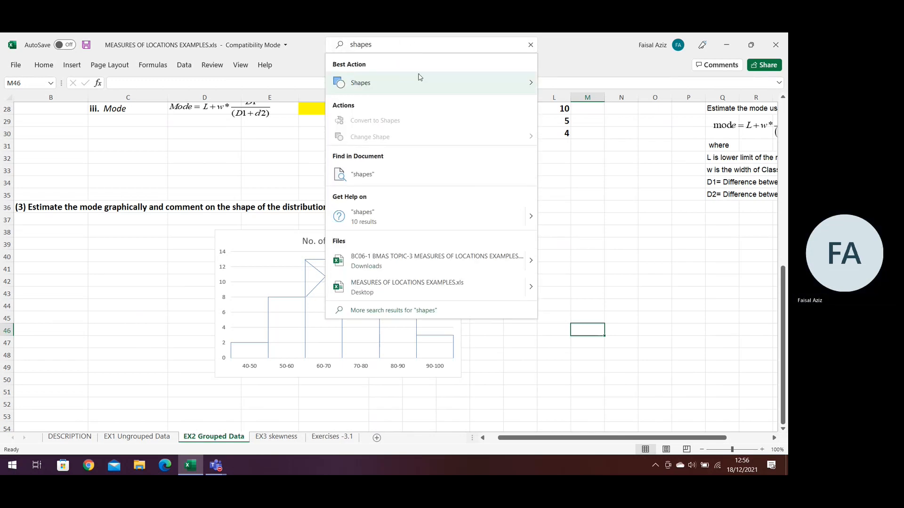
{"action": "mouse_move", "coordinate": [435, 86]}
{"action": "left_click", "coordinate": [562, 93]}
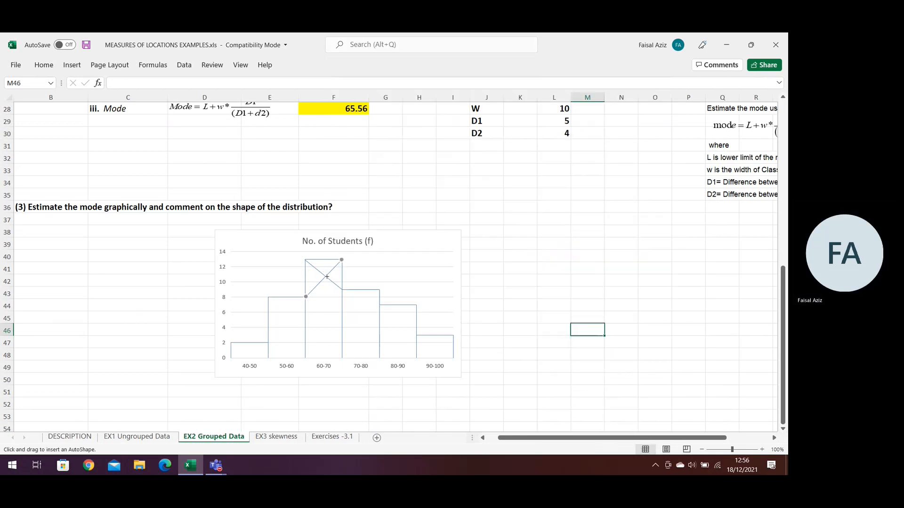
{"action": "left_click_drag", "start_coordinate": [325, 276], "coordinate": [324, 359]}
{"action": "left_click", "coordinate": [390, 404]}
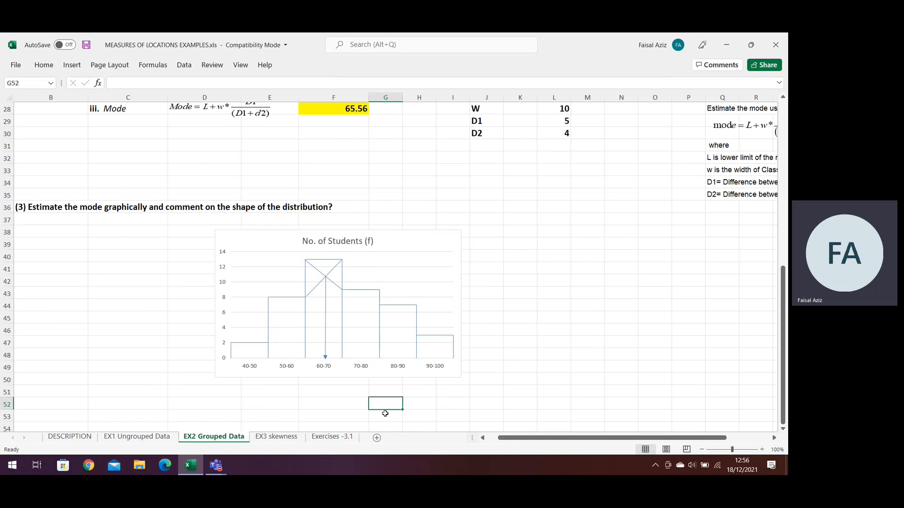
{"action": "scroll", "coordinate": [372, 346], "scroll_direction": "up", "scroll_amount": 2}
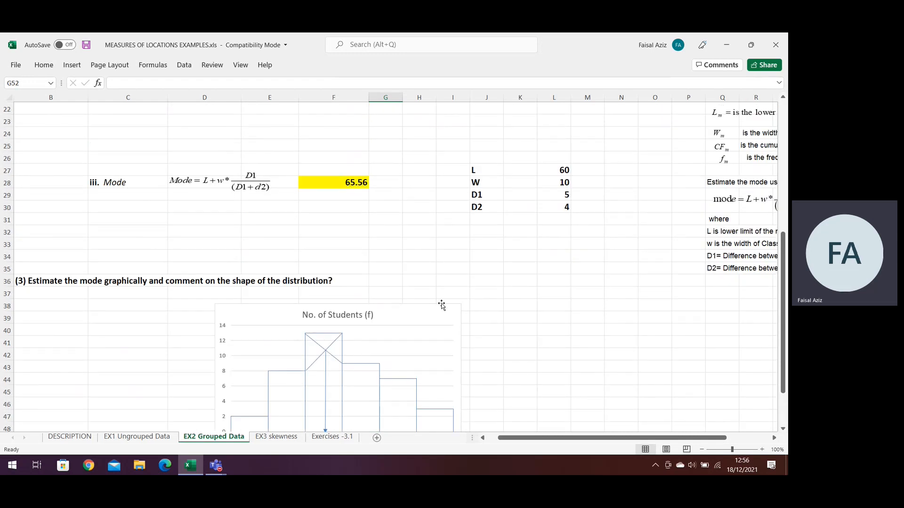
{"action": "scroll", "coordinate": [438, 304], "scroll_direction": "down", "scroll_amount": 2}
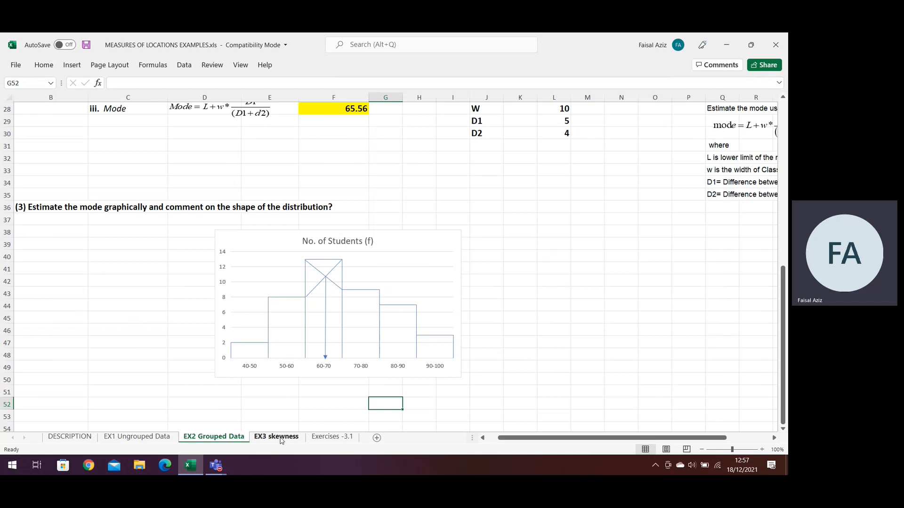
Open the EX3 skewness sheet and clear the mean, mode and median answers for Weights in C21:C23
{"action": "left_click", "coordinate": [278, 437]}
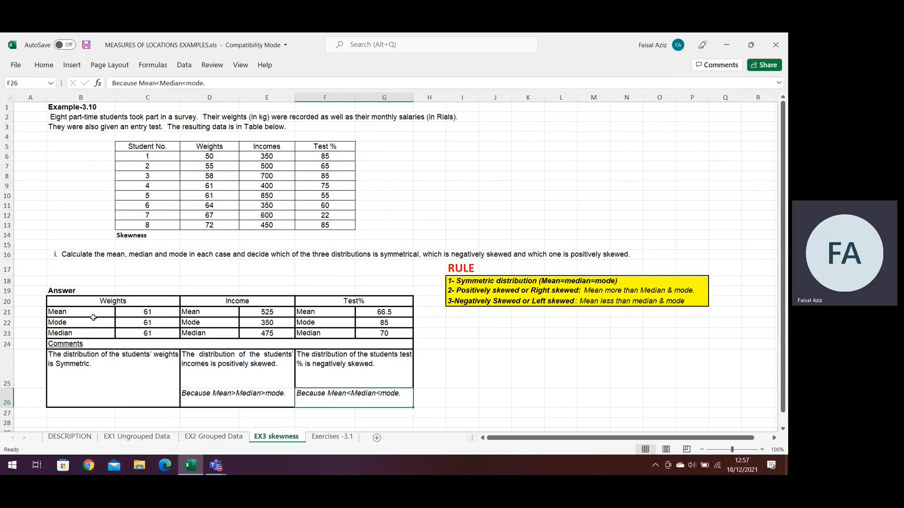
{"action": "left_click_drag", "start_coordinate": [143, 314], "coordinate": [146, 333]}
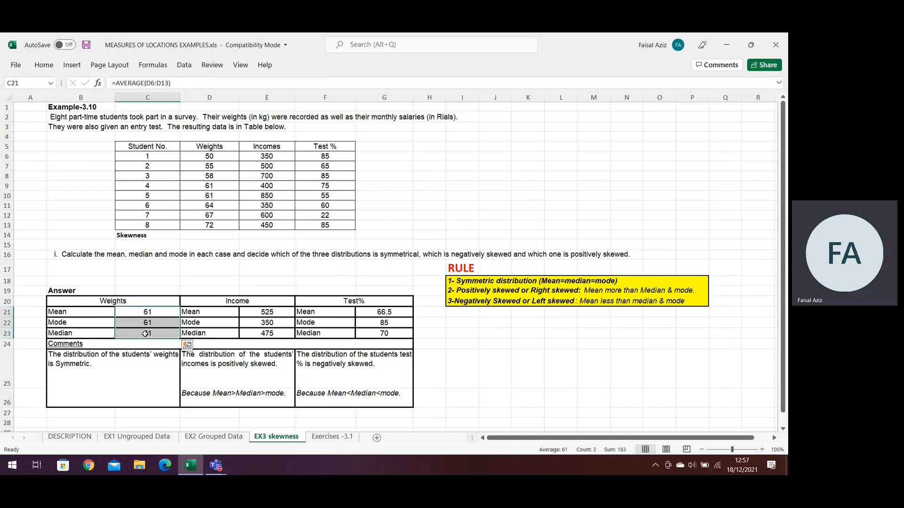
{"action": "key", "text": "Delete"}
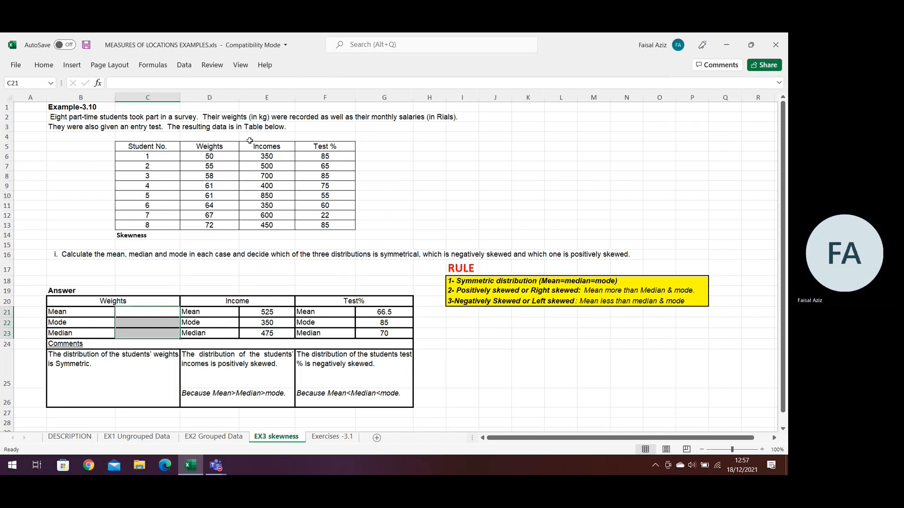
{"action": "left_click", "coordinate": [226, 239]}
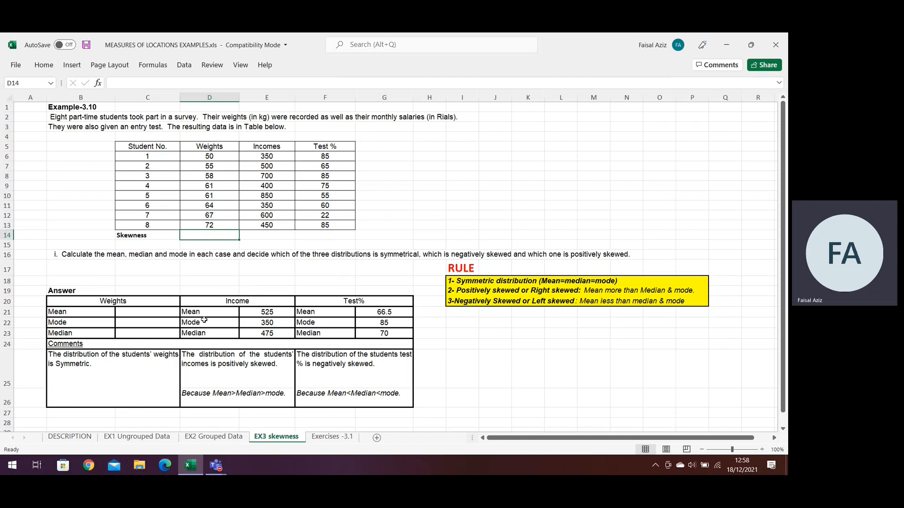
Calculate the mean of the Weights in C21 with the AVERAGE function over D6:D13
{"action": "left_click", "coordinate": [145, 313]}
{"action": "type", "text": "="}
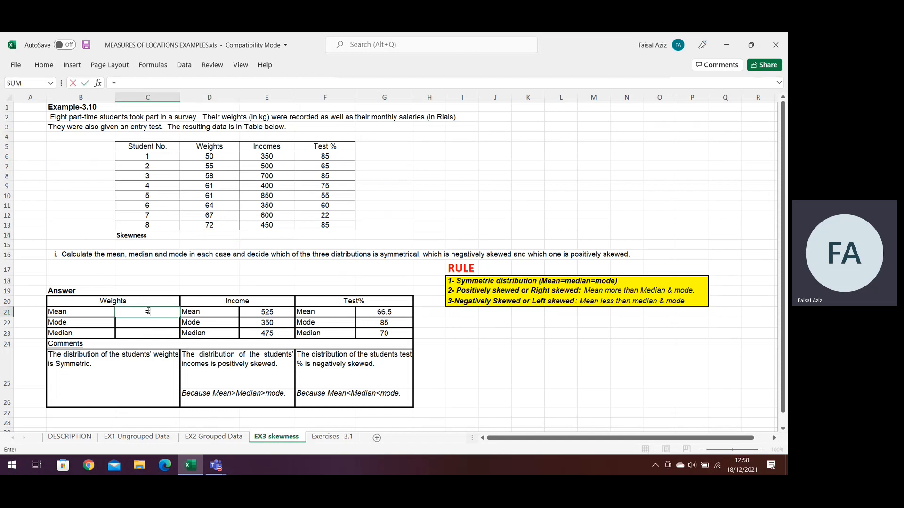
{"action": "type", "text": "average"}
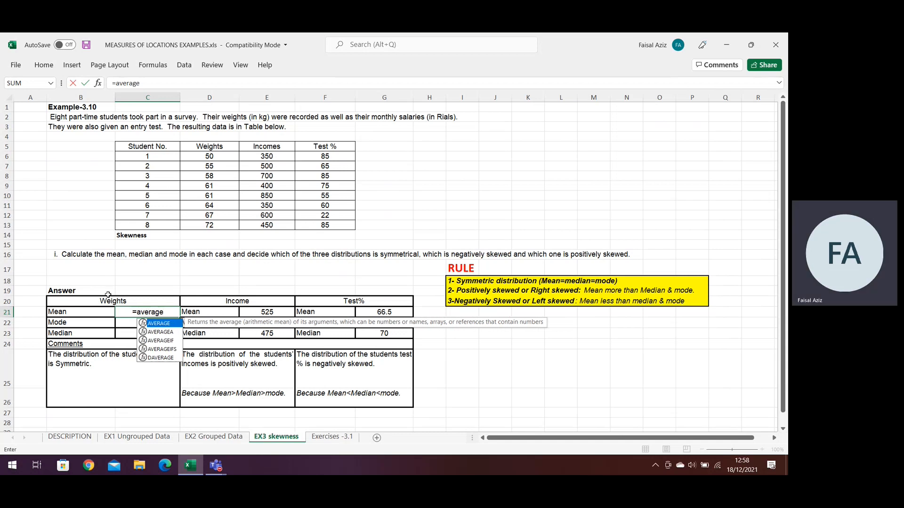
{"action": "double_click", "coordinate": [155, 324]}
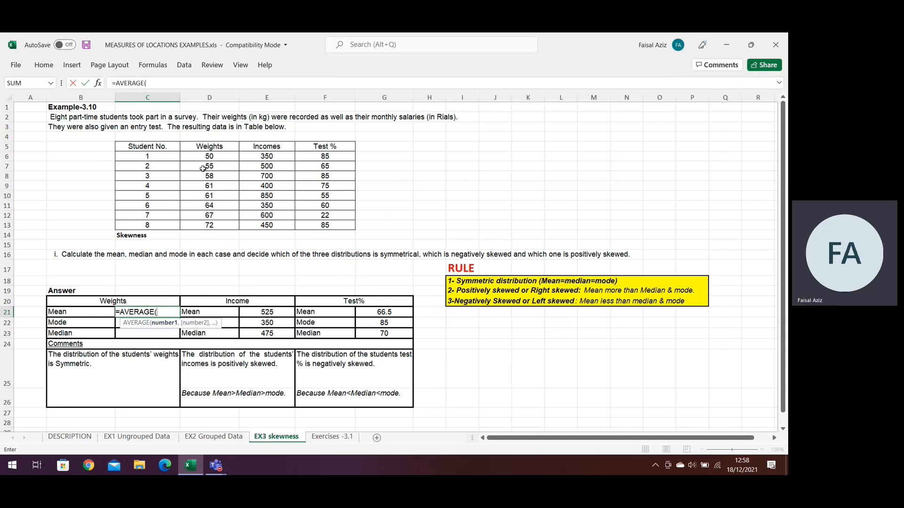
{"action": "left_click_drag", "start_coordinate": [209, 156], "coordinate": [210, 226]}
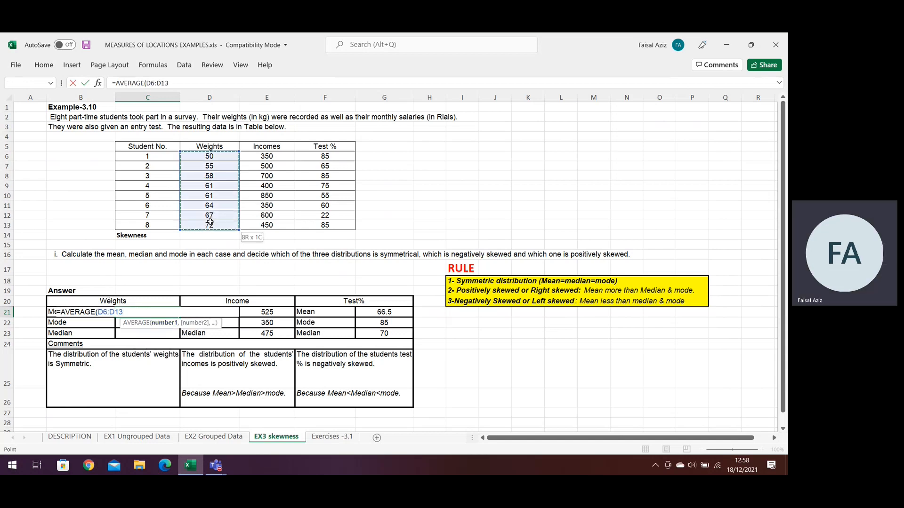
{"action": "key", "text": "Return"}
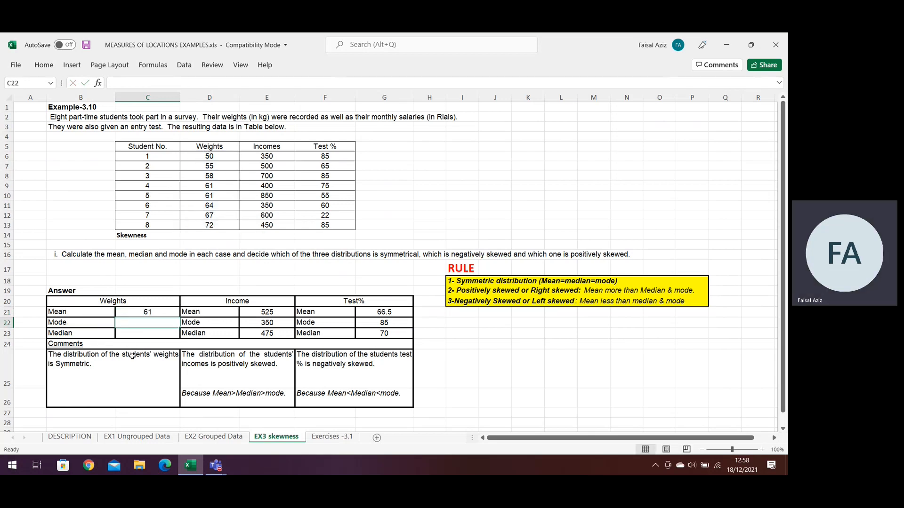
Calculate the mode of the Weights in C22 with the MODE function over D6:D13
{"action": "double_click", "coordinate": [137, 323]}
{"action": "type", "text": "=Mode"}
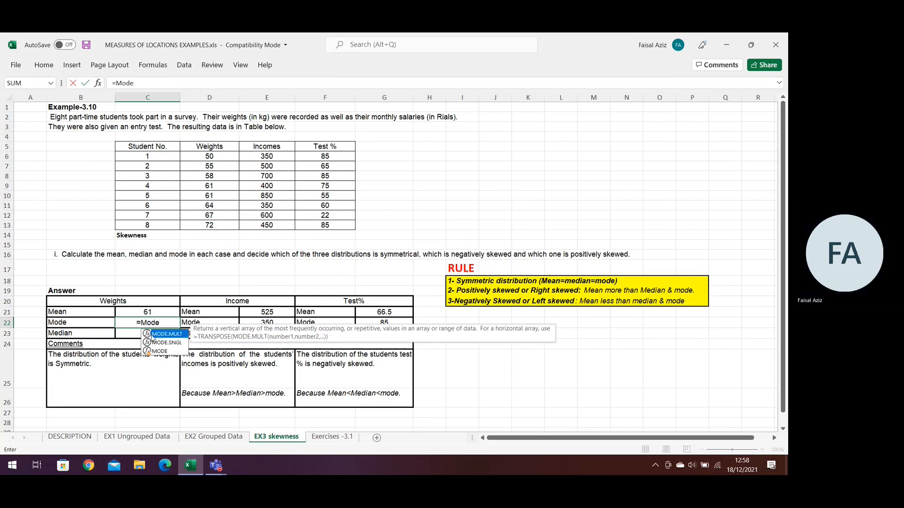
{"action": "double_click", "coordinate": [159, 351]}
{"action": "left_click_drag", "start_coordinate": [211, 156], "coordinate": [210, 225]}
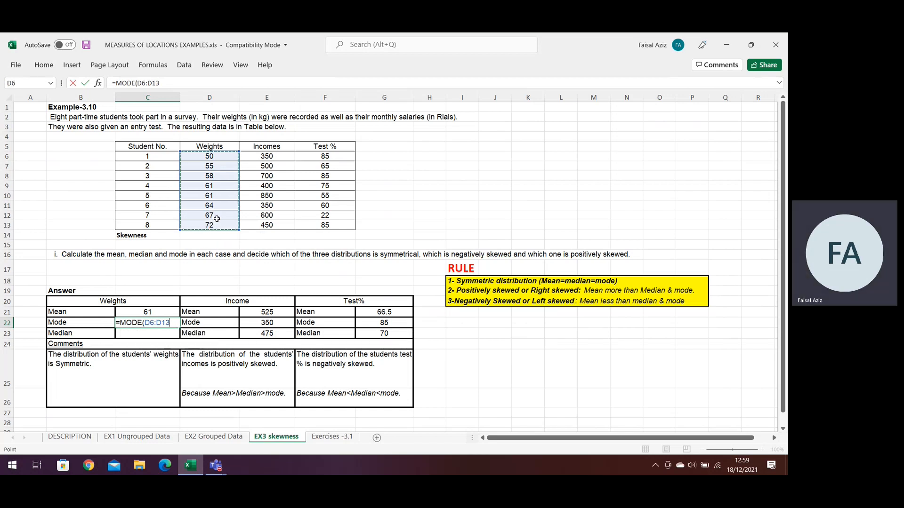
{"action": "key", "text": "Return"}
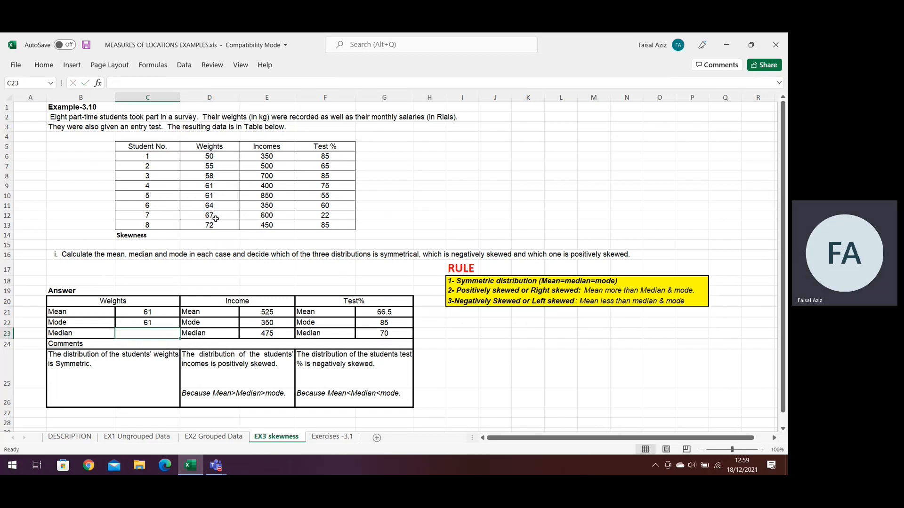
Calculate the median of the Weights in C23 with the MEDIAN function over D6:D13
{"action": "double_click", "coordinate": [149, 333]}
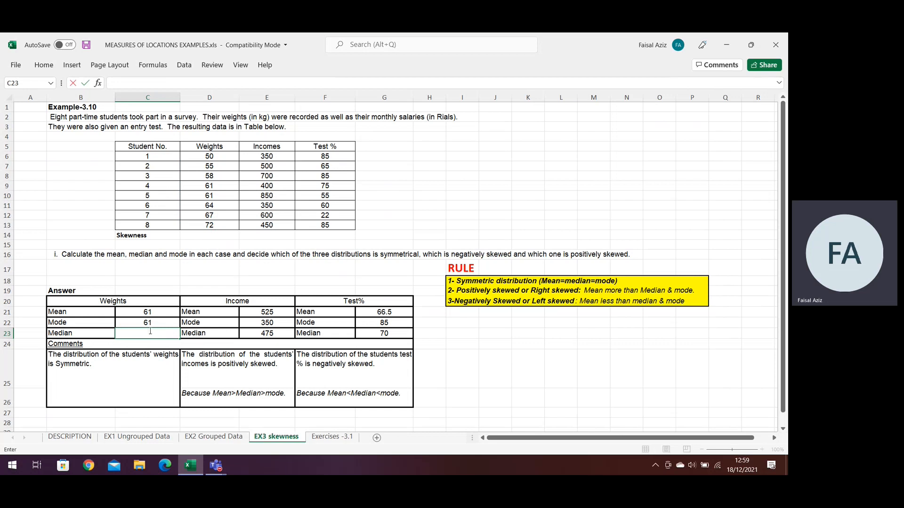
{"action": "type", "text": "=Med"}
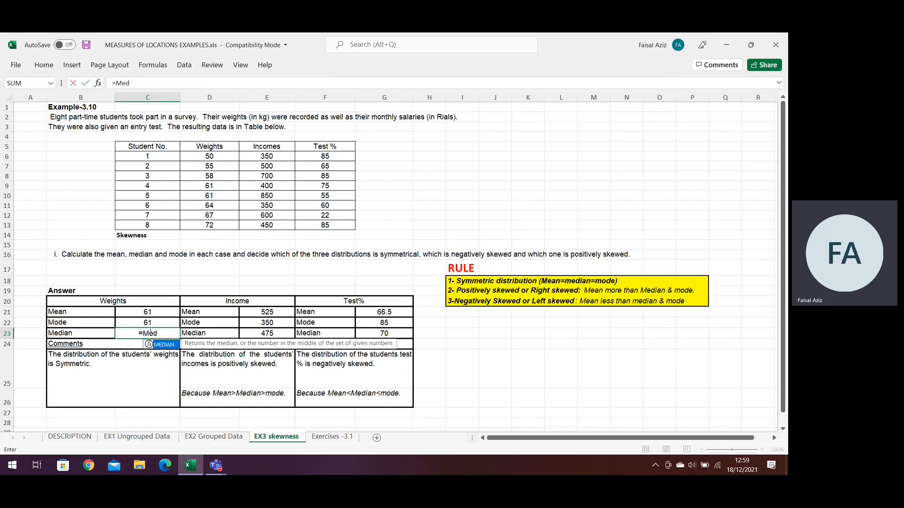
{"action": "key", "text": "Tab"}
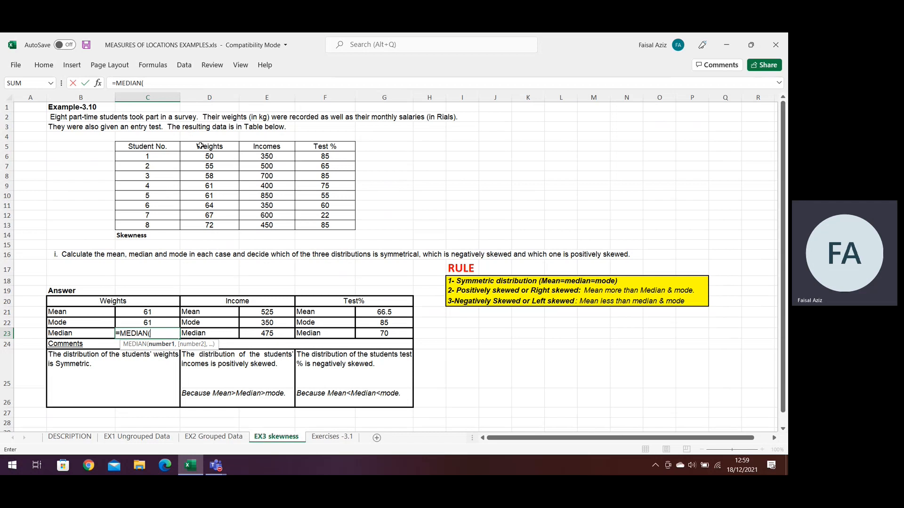
{"action": "left_click_drag", "start_coordinate": [207, 157], "coordinate": [213, 224]}
{"action": "key", "text": "Return"}
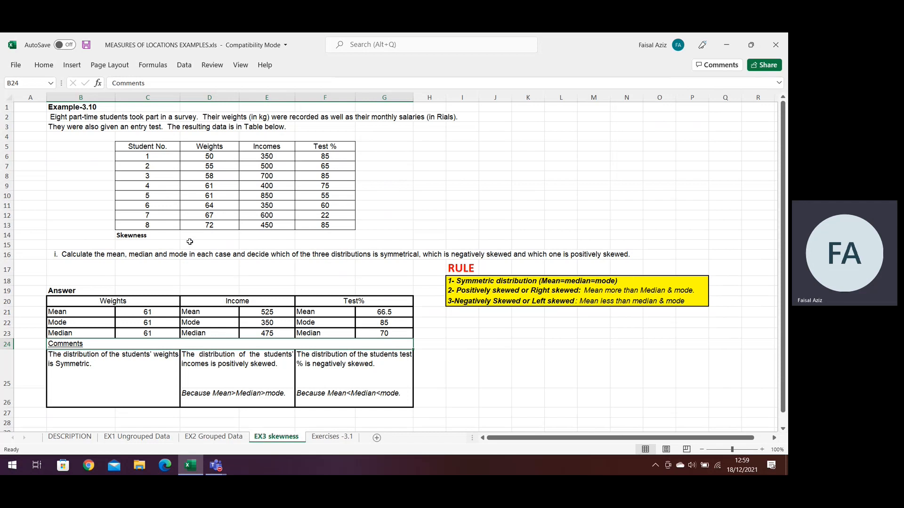
Calculate the skewness of the Weights in D14 with the SKEW function over D6:D13
{"action": "left_click", "coordinate": [208, 235]}
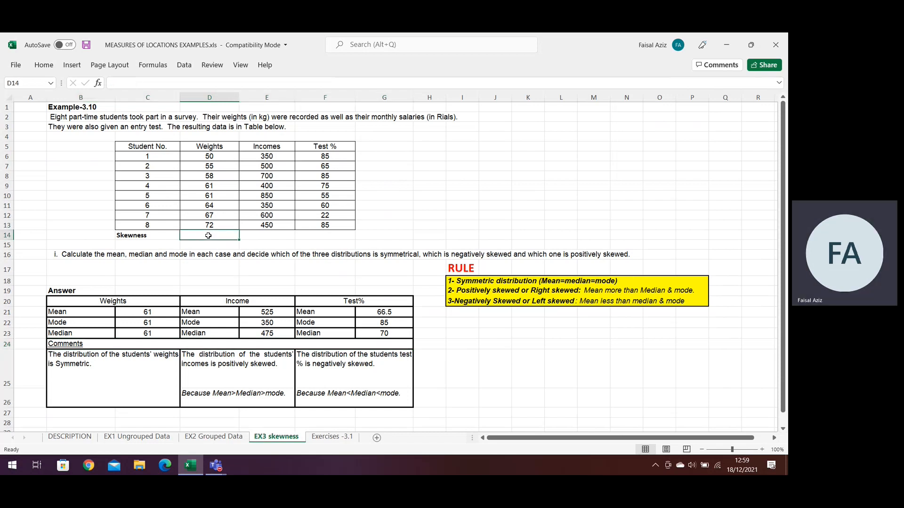
{"action": "double_click", "coordinate": [209, 236]}
{"action": "type", "text": "="}
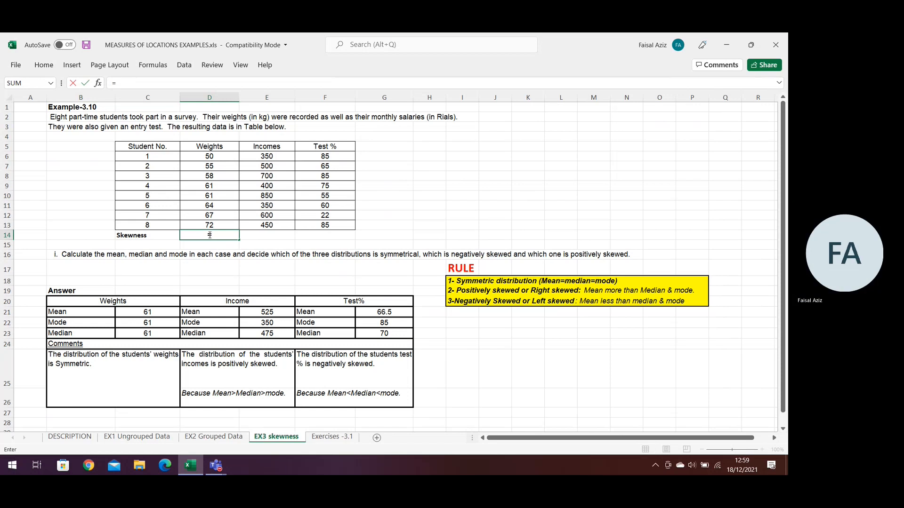
{"action": "type", "text": "SKEW"}
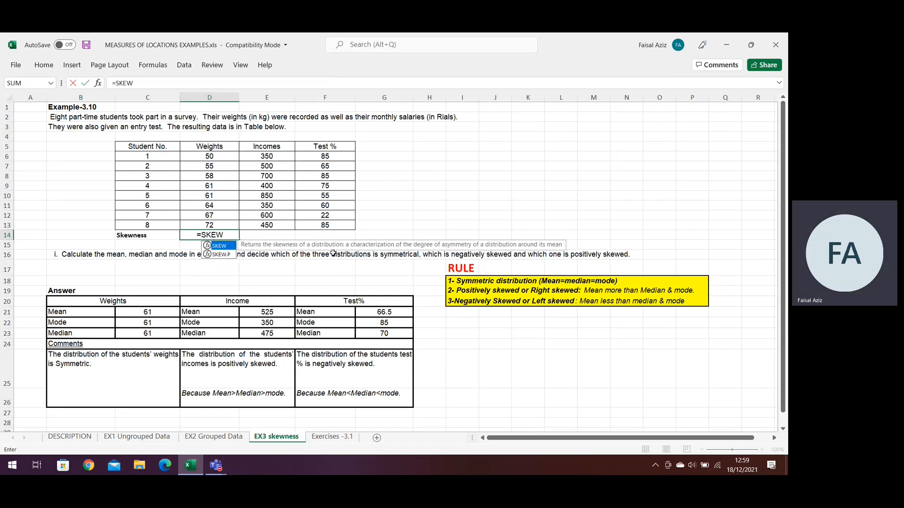
{"action": "double_click", "coordinate": [219, 245]}
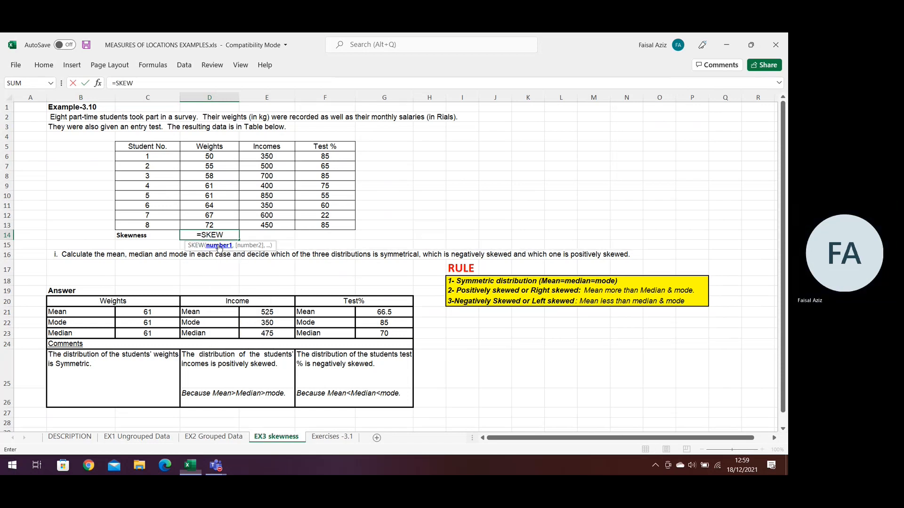
{"action": "left_click_drag", "start_coordinate": [216, 156], "coordinate": [212, 225]}
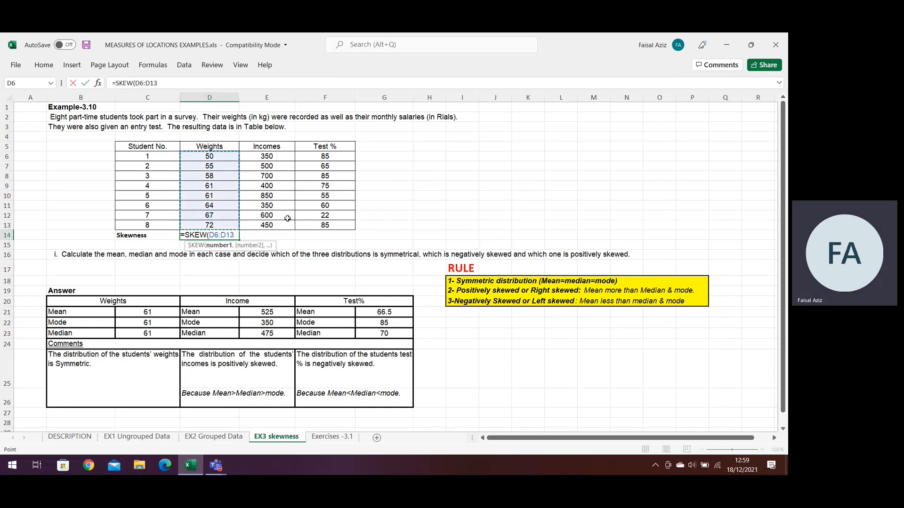
{"action": "key", "text": "Return"}
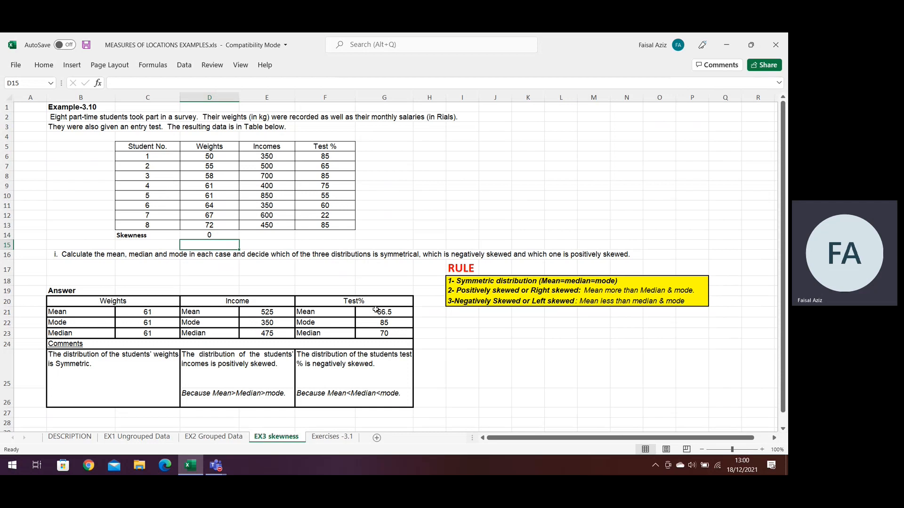
Review the Income averages in E21:E23 and calculate the Incomes' skewness in E14 with the SKEW function over E6:E13
{"action": "left_click", "coordinate": [276, 313]}
{"action": "left_click", "coordinate": [276, 334]}
{"action": "left_click", "coordinate": [284, 323]}
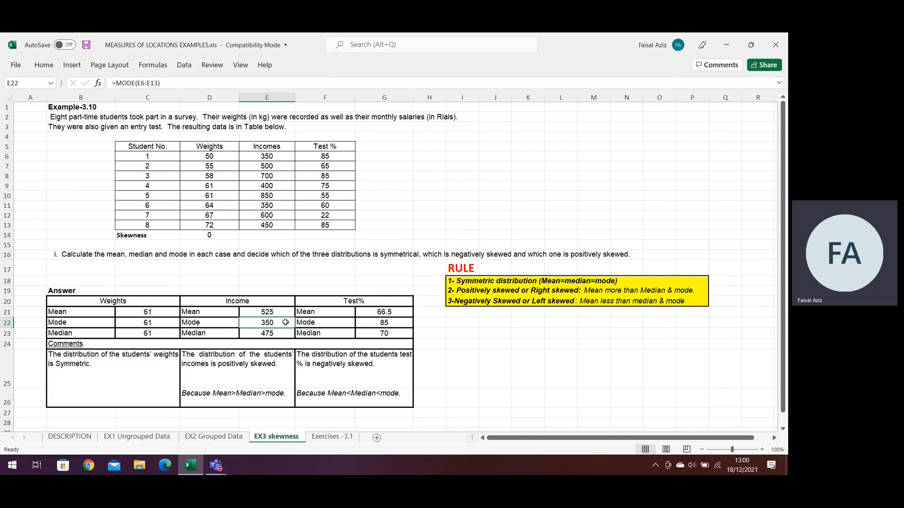
{"action": "left_click", "coordinate": [260, 234]}
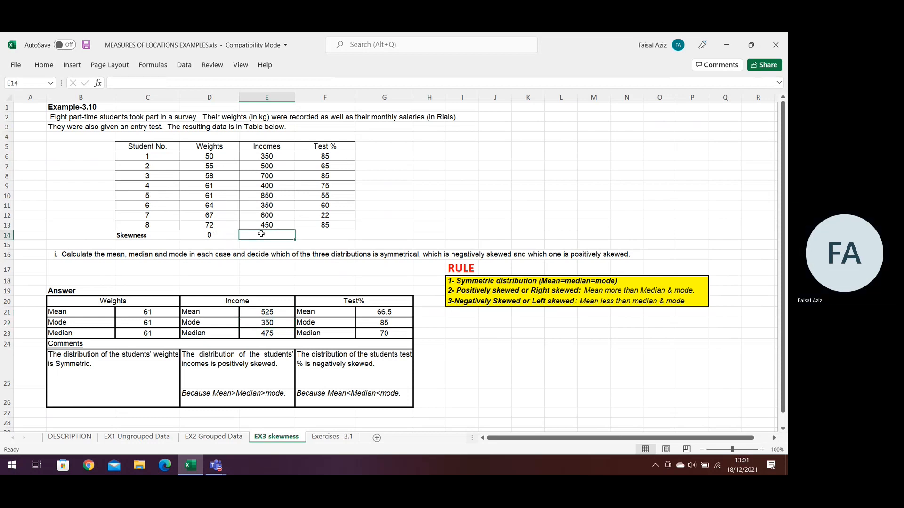
{"action": "type", "text": "=Skew"}
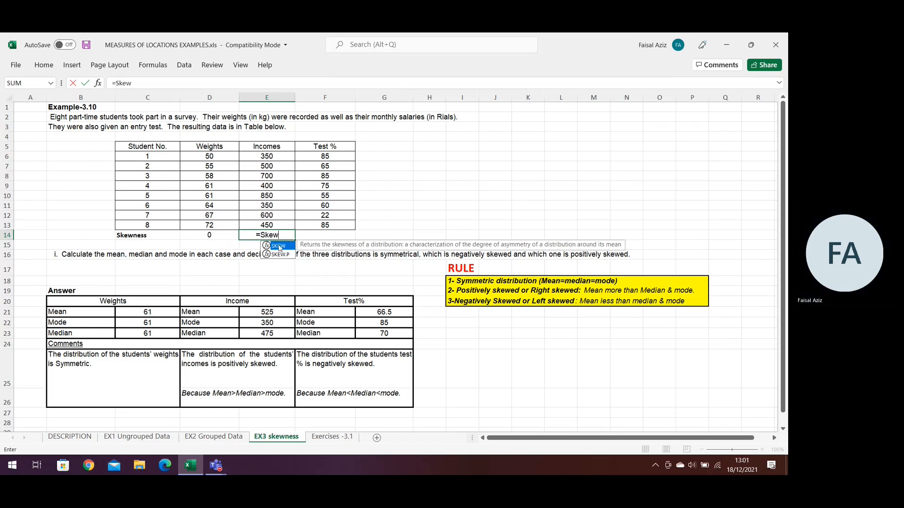
{"action": "key", "text": "Tab"}
{"action": "left_click_drag", "start_coordinate": [266, 157], "coordinate": [269, 231]}
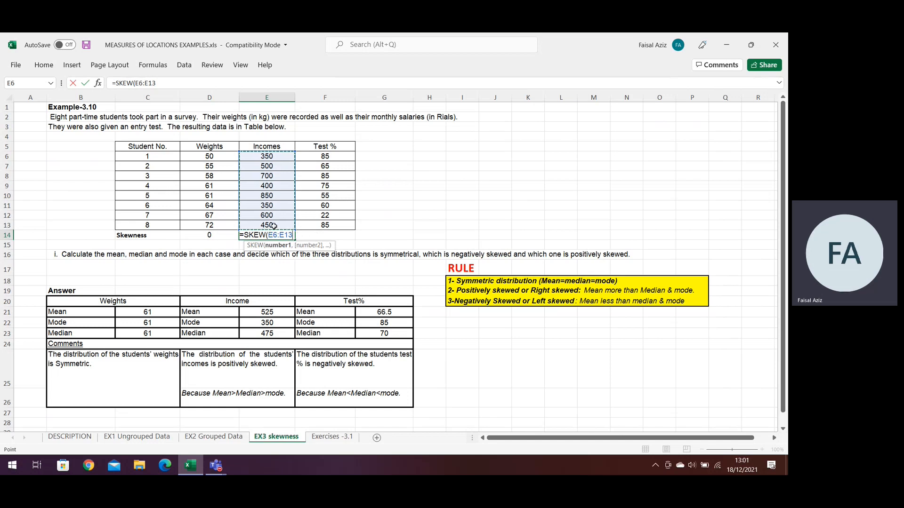
{"action": "key", "text": "Return"}
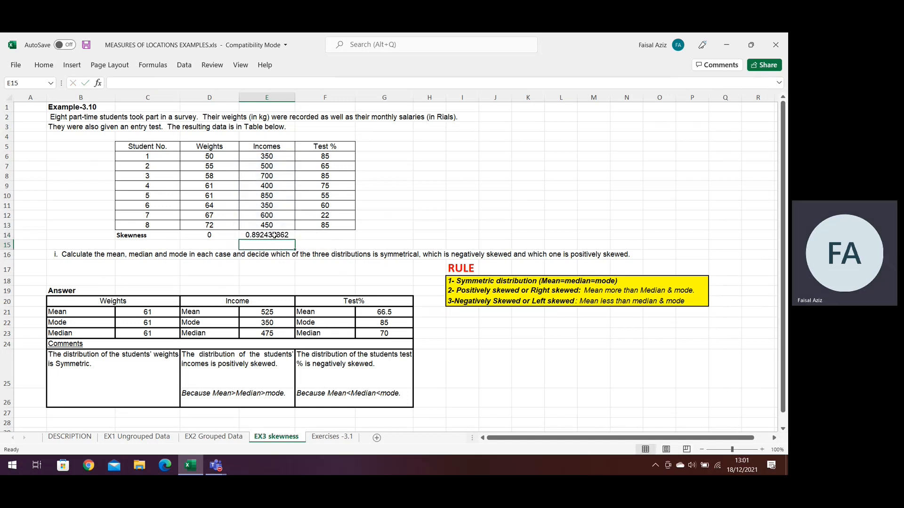
Reduce the Incomes skewness in E14 to two decimal places
{"action": "left_click", "coordinate": [275, 235]}
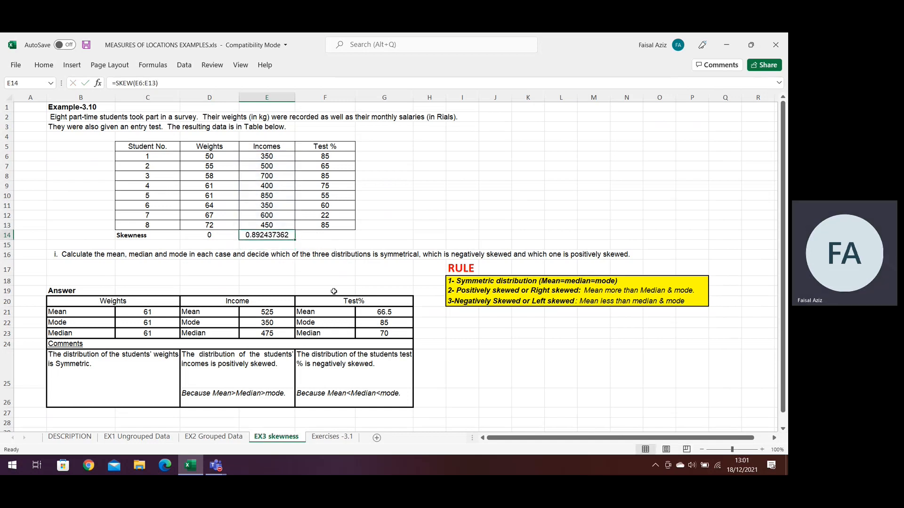
{"action": "left_click", "coordinate": [37, 66]}
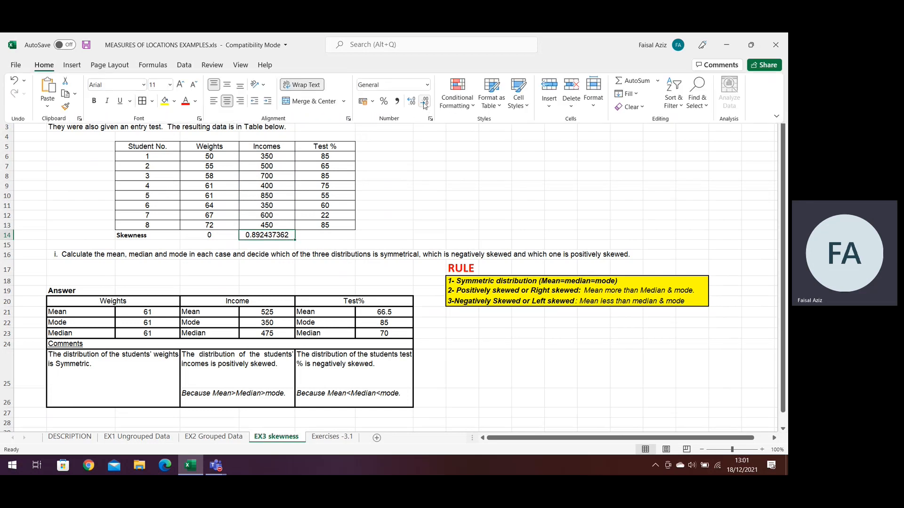
{"action": "left_click", "coordinate": [424, 102]}
{"action": "left_click", "coordinate": [424, 101]}
{"action": "left_click", "coordinate": [424, 101]}
{"action": "left_click", "coordinate": [424, 101]}
{"action": "left_click", "coordinate": [424, 102]}
{"action": "left_click", "coordinate": [424, 101]}
{"action": "left_click", "coordinate": [424, 101]}
{"action": "left_click", "coordinate": [335, 239]}
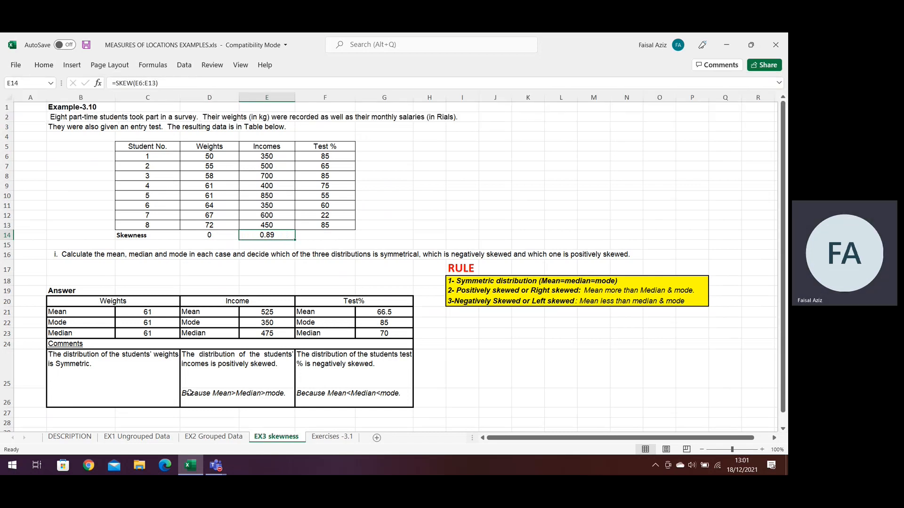
Calculate the skewness of the Test % scores in F14 with the SKEW function over F6:F13
{"action": "left_click", "coordinate": [263, 364]}
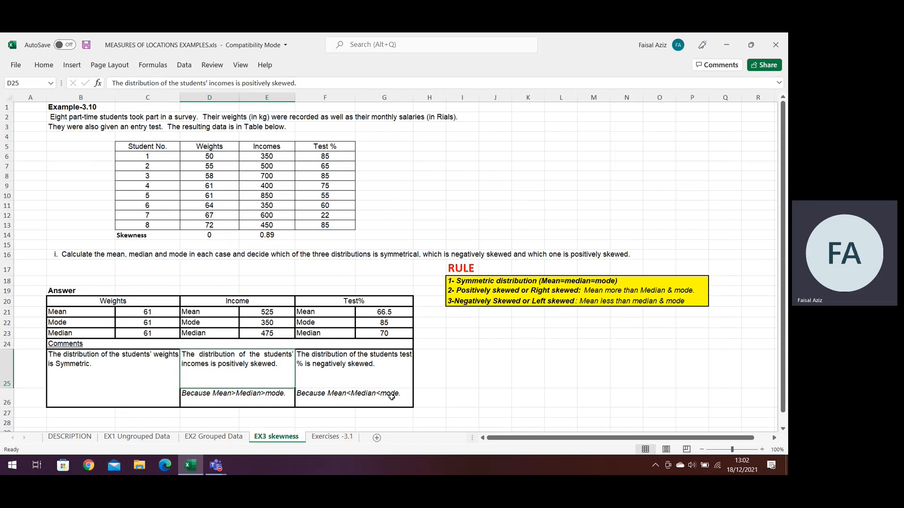
{"action": "left_click", "coordinate": [317, 237]}
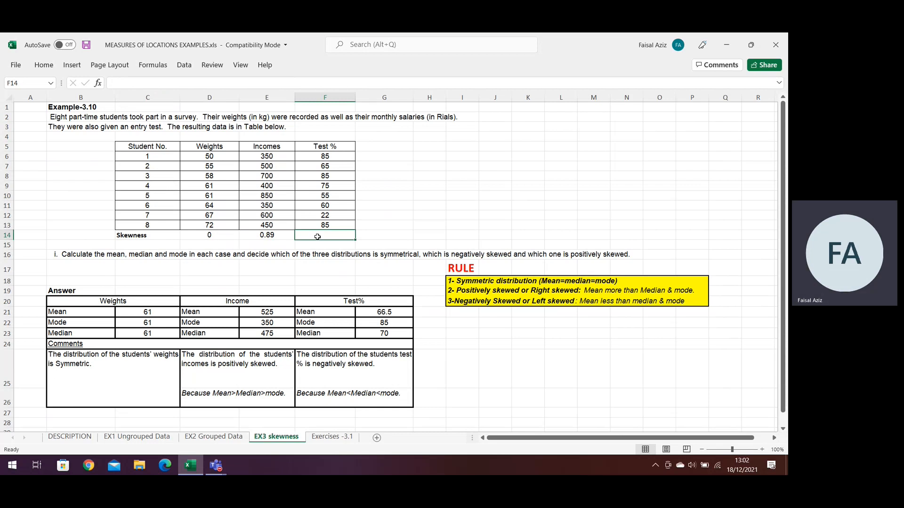
{"action": "type", "text": "=SKEW"}
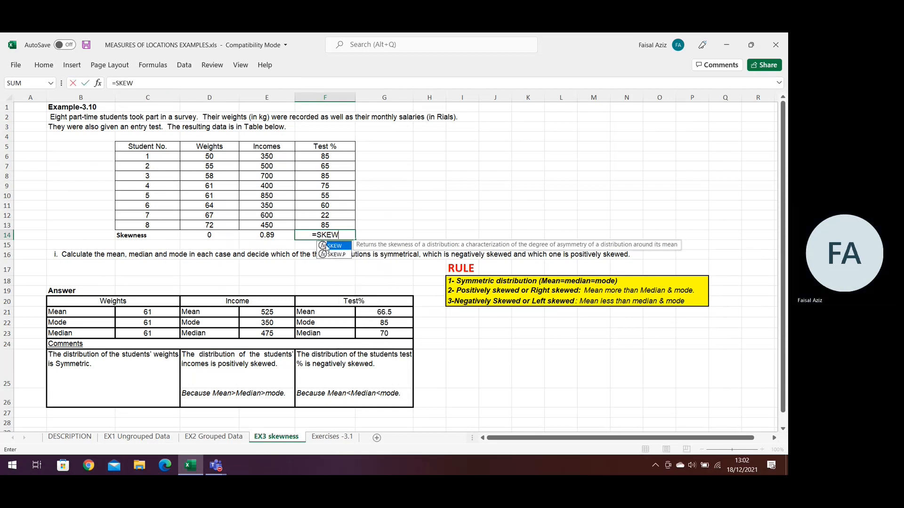
{"action": "double_click", "coordinate": [325, 246]}
{"action": "left_click_drag", "start_coordinate": [328, 154], "coordinate": [343, 224]}
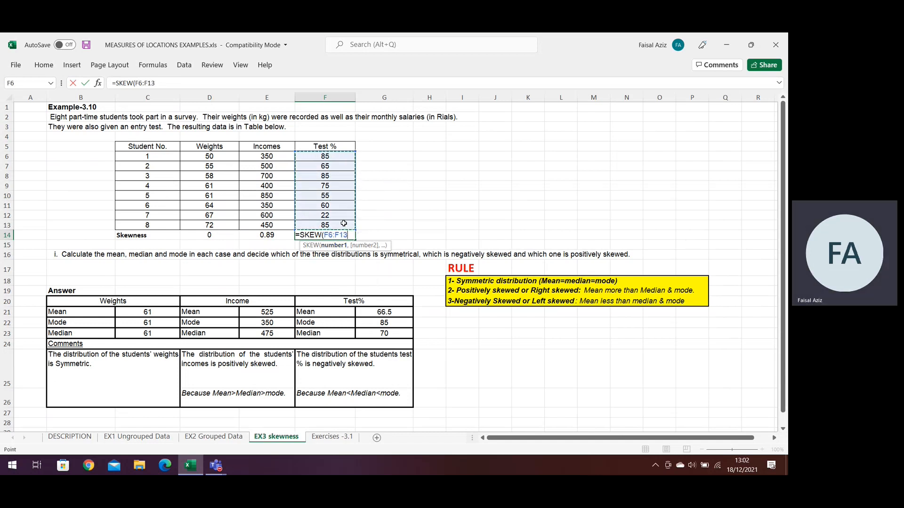
{"action": "key", "text": "Return"}
Reduce the Test % skewness in F14 to two decimal places
{"action": "left_click", "coordinate": [337, 233]}
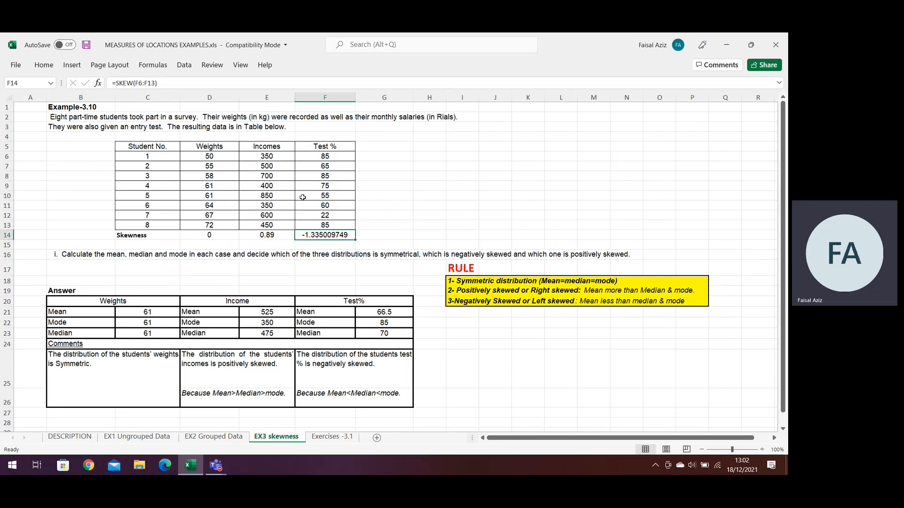
{"action": "left_click", "coordinate": [48, 68]}
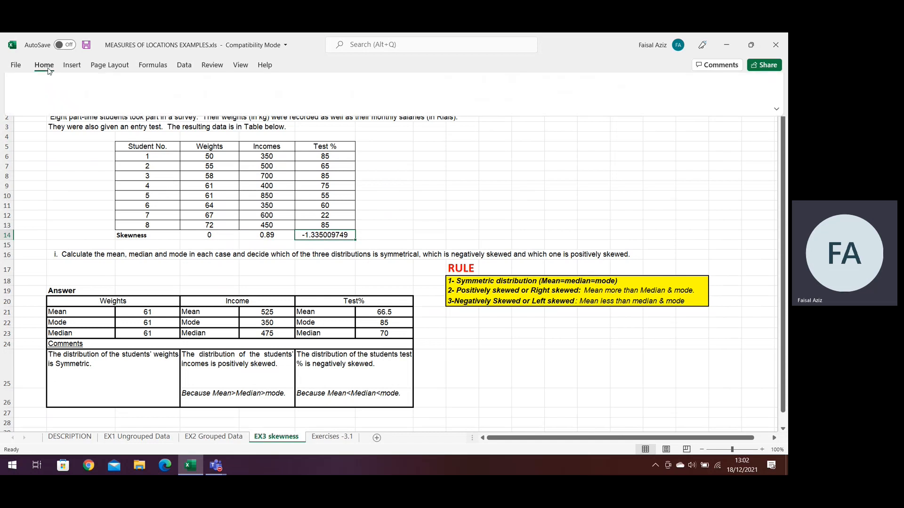
{"action": "left_click", "coordinate": [425, 103]}
{"action": "left_click", "coordinate": [425, 103]}
{"action": "left_click", "coordinate": [425, 102]}
{"action": "left_click", "coordinate": [425, 103]}
{"action": "left_click", "coordinate": [425, 103]}
{"action": "left_click", "coordinate": [425, 103]}
{"action": "left_click", "coordinate": [425, 103]}
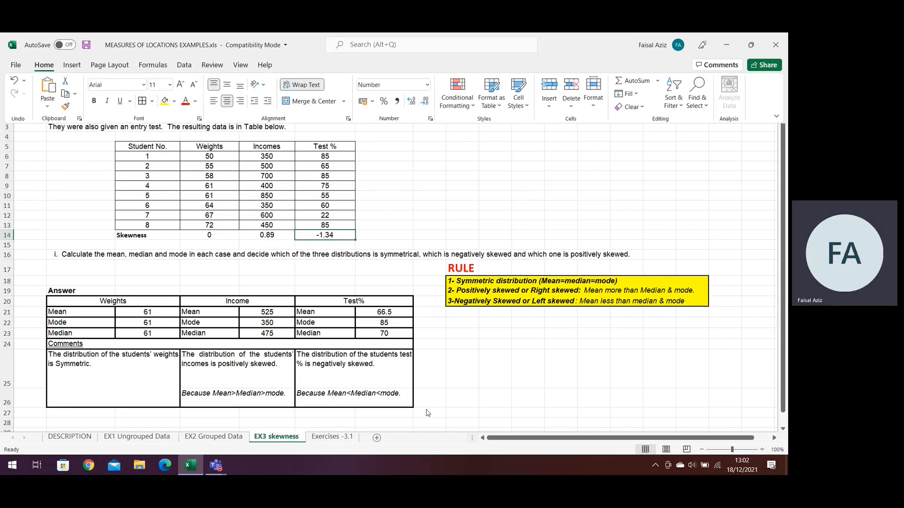
{"action": "left_click", "coordinate": [438, 355]}
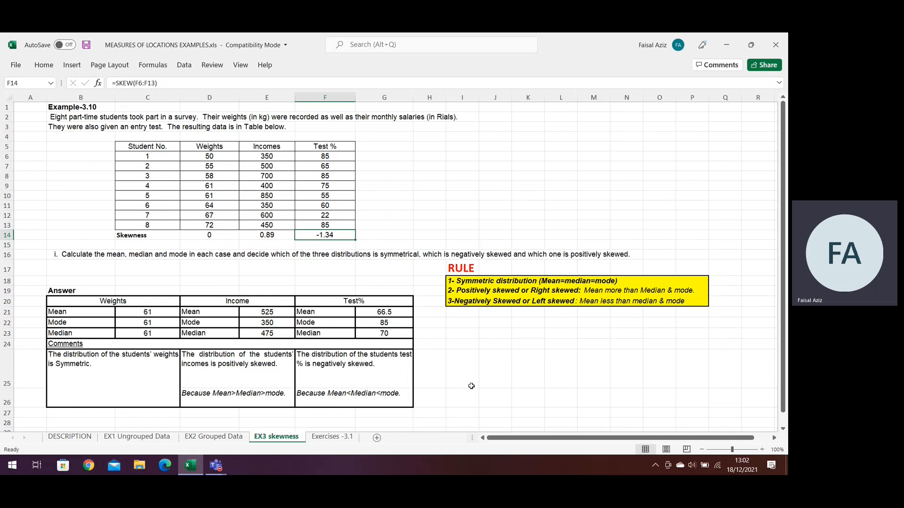
Open the Exercises -3.1 sheet and examine the monthly salaries exercise and the trees' heights frequency distribution exercise
{"action": "scroll", "coordinate": [471, 383], "scroll_direction": "down", "scroll_amount": 2}
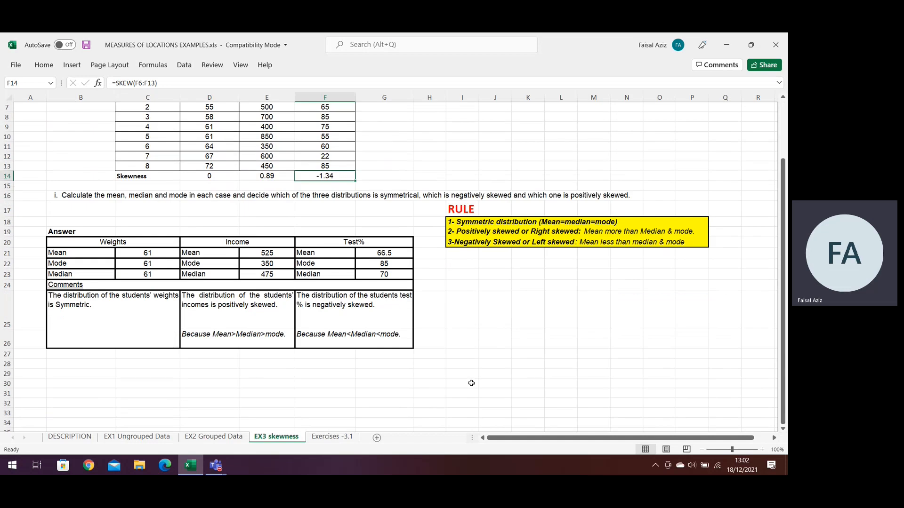
{"action": "scroll", "coordinate": [471, 383], "scroll_direction": "up", "scroll_amount": 1}
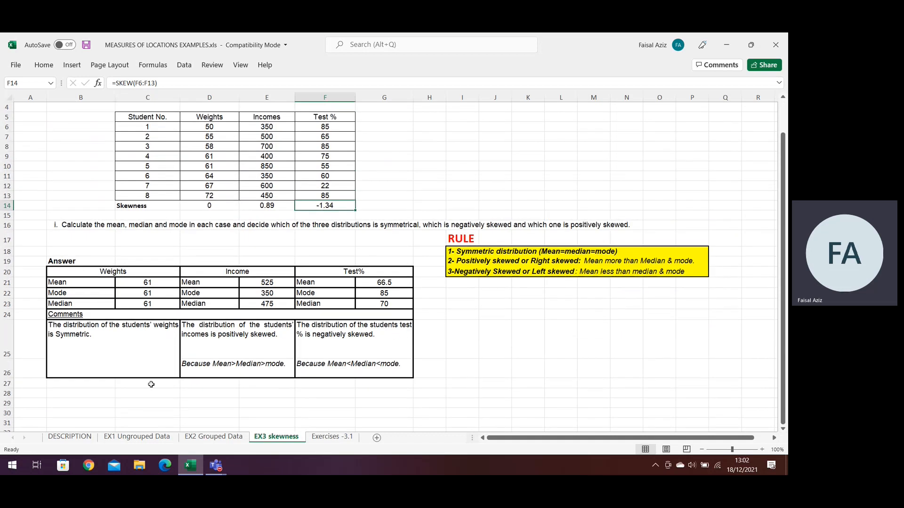
{"action": "left_click", "coordinate": [332, 437]}
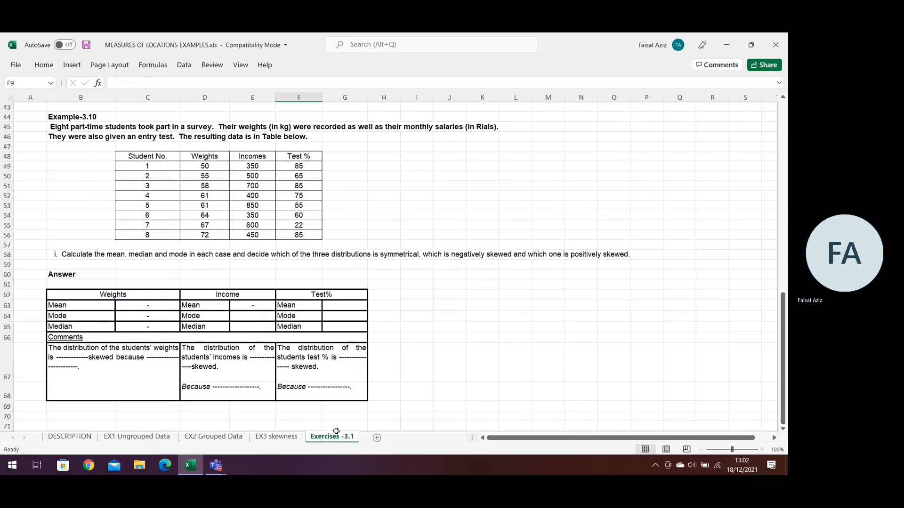
{"action": "scroll", "coordinate": [389, 342], "scroll_direction": "up", "scroll_amount": 14}
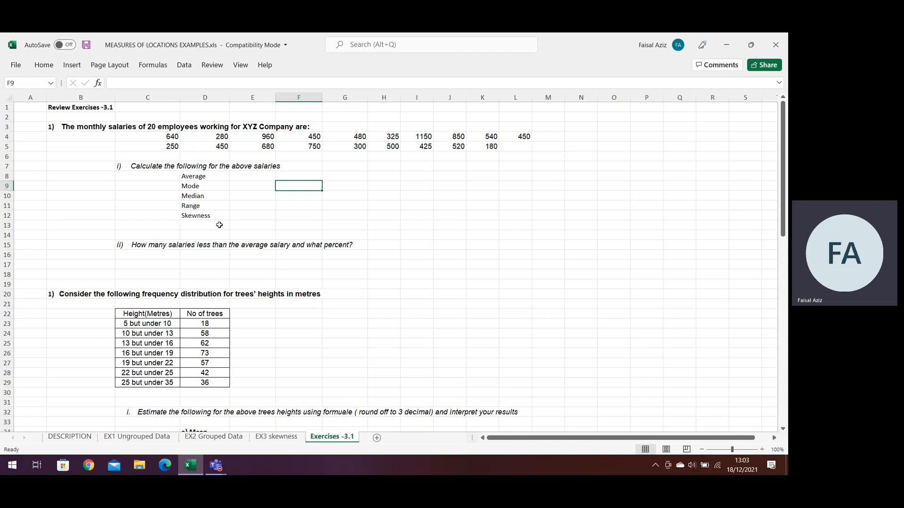
{"action": "scroll", "coordinate": [221, 229], "scroll_direction": "down", "scroll_amount": 2}
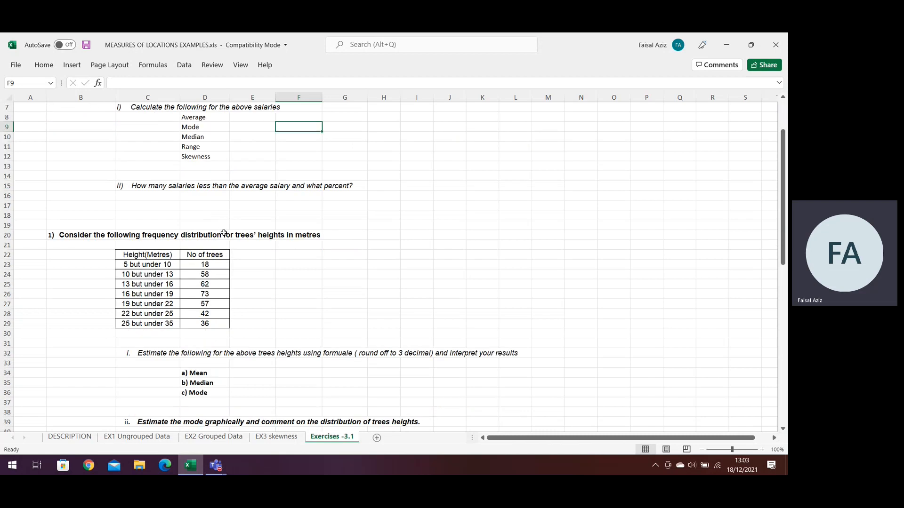
{"action": "scroll", "coordinate": [224, 234], "scroll_direction": "down", "scroll_amount": 1}
{"action": "scroll", "coordinate": [256, 249], "scroll_direction": "down", "scroll_amount": 2}
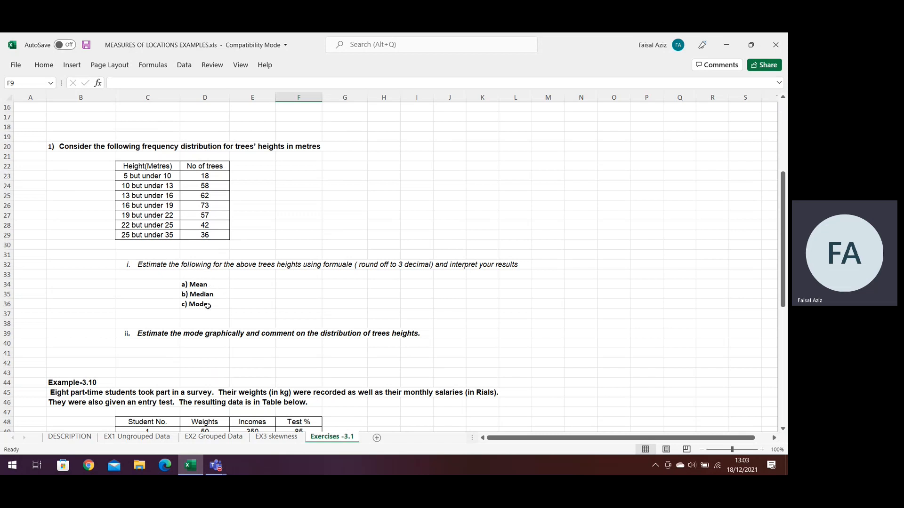
Examine the space for extra columns beside the trees' heights table, its mean, median and mode questions, and the blank Example-3.10 answer table
{"action": "left_click", "coordinate": [264, 165]}
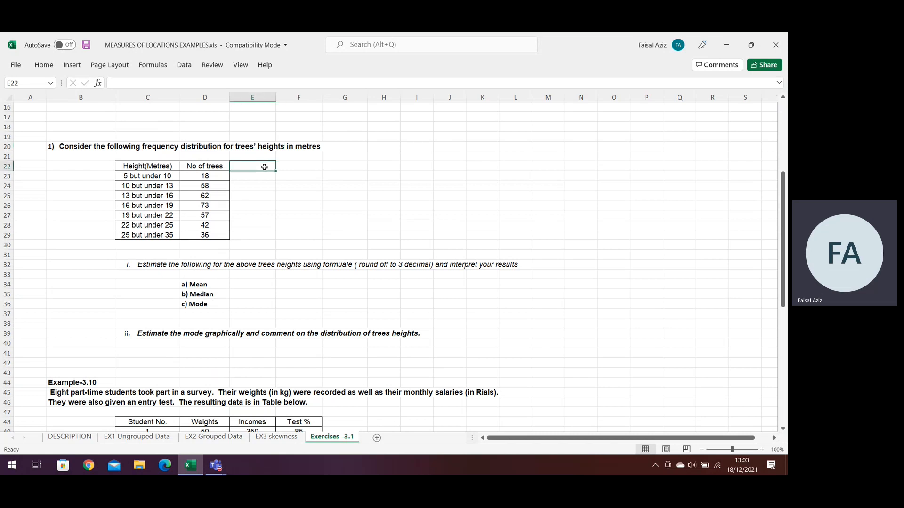
{"action": "left_click", "coordinate": [300, 167]}
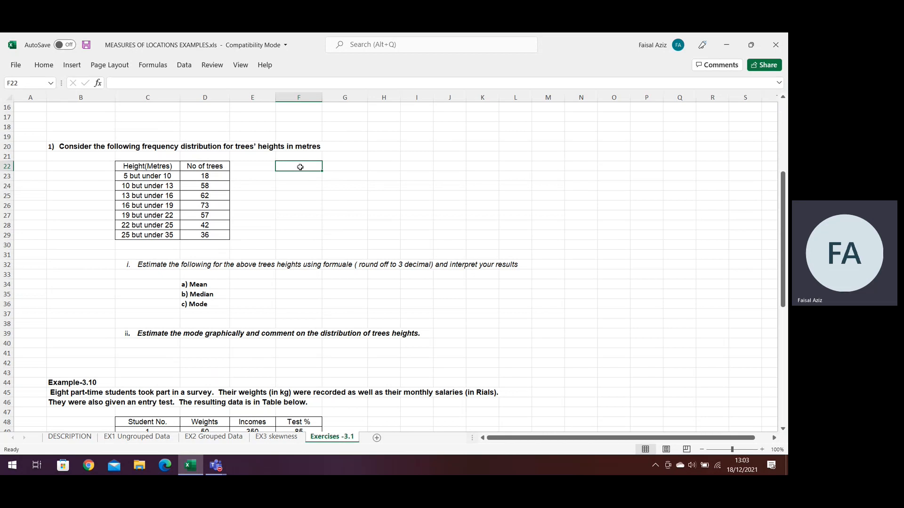
{"action": "left_click", "coordinate": [344, 167]}
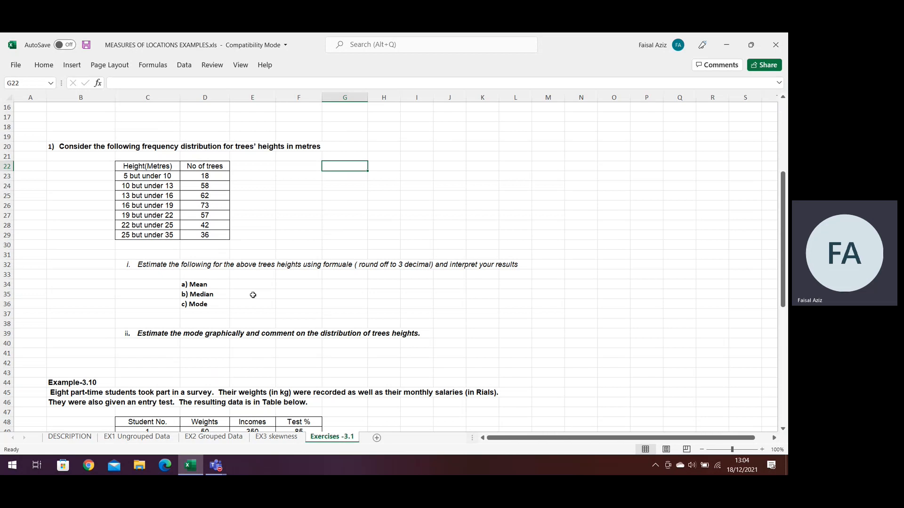
{"action": "scroll", "coordinate": [253, 294], "scroll_direction": "down", "scroll_amount": 2}
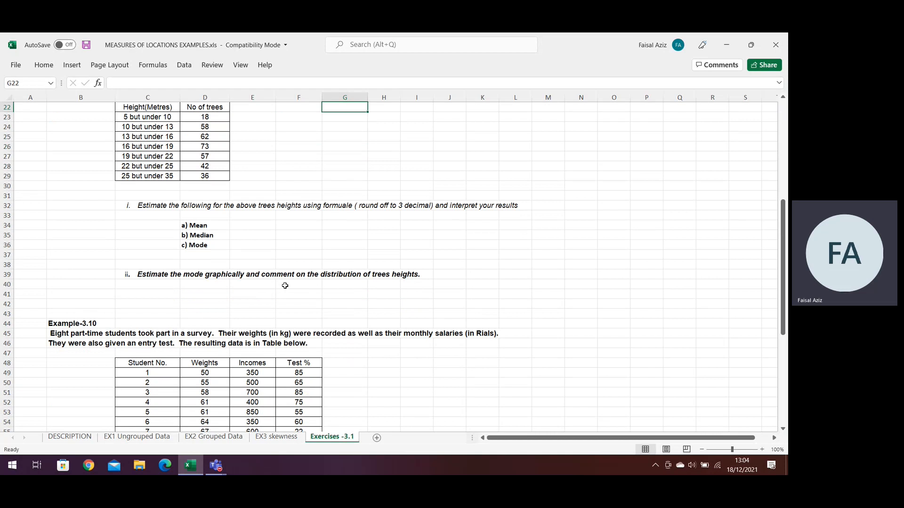
{"action": "scroll", "coordinate": [285, 286], "scroll_direction": "up", "scroll_amount": 2}
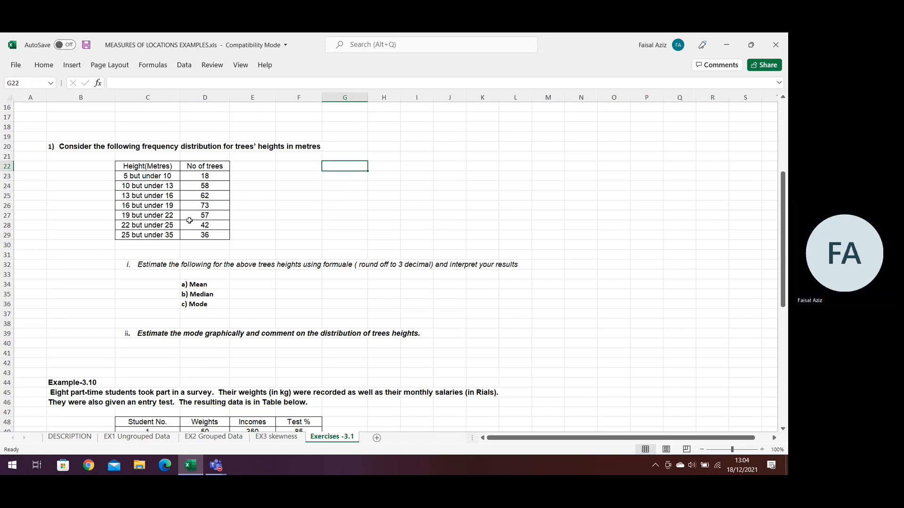
{"action": "scroll", "coordinate": [340, 304], "scroll_direction": "down", "scroll_amount": 1}
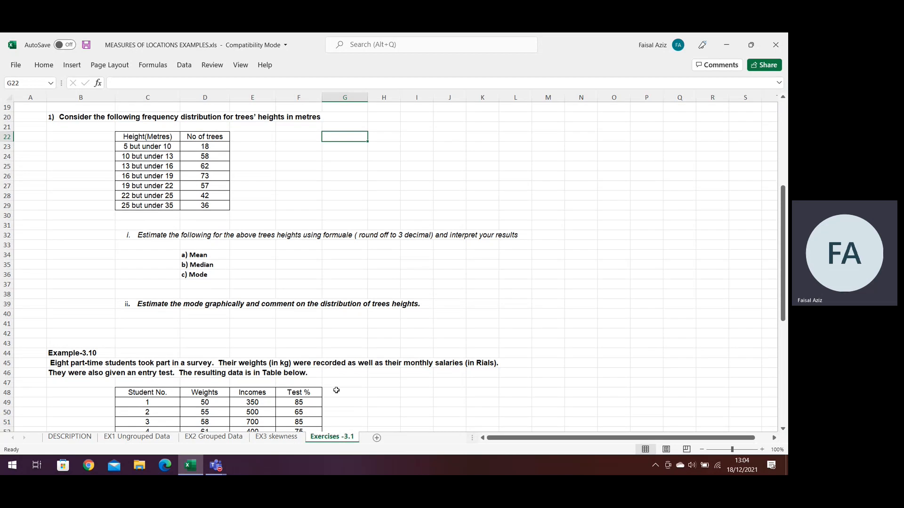
{"action": "scroll", "coordinate": [283, 338], "scroll_direction": "down", "scroll_amount": 6}
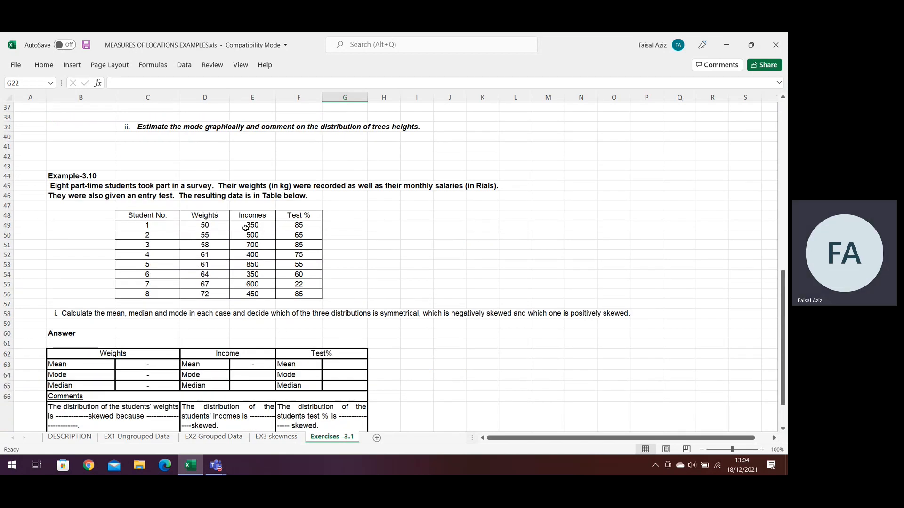
{"action": "scroll", "coordinate": [207, 273], "scroll_direction": "down", "scroll_amount": 2}
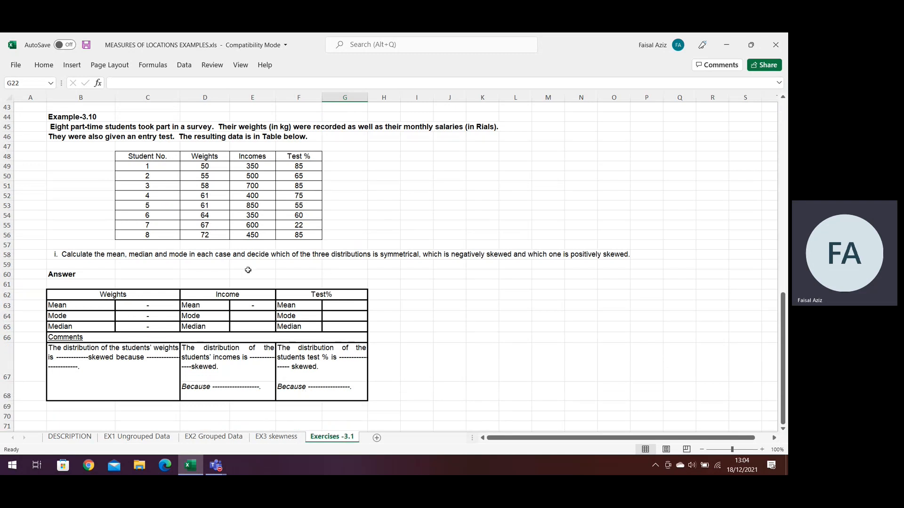
Compare the solved Example-3.10 on the EX3 skewness sheet with the unsolved copy on the Exercises -3.1 sheet
{"action": "left_click", "coordinate": [276, 437]}
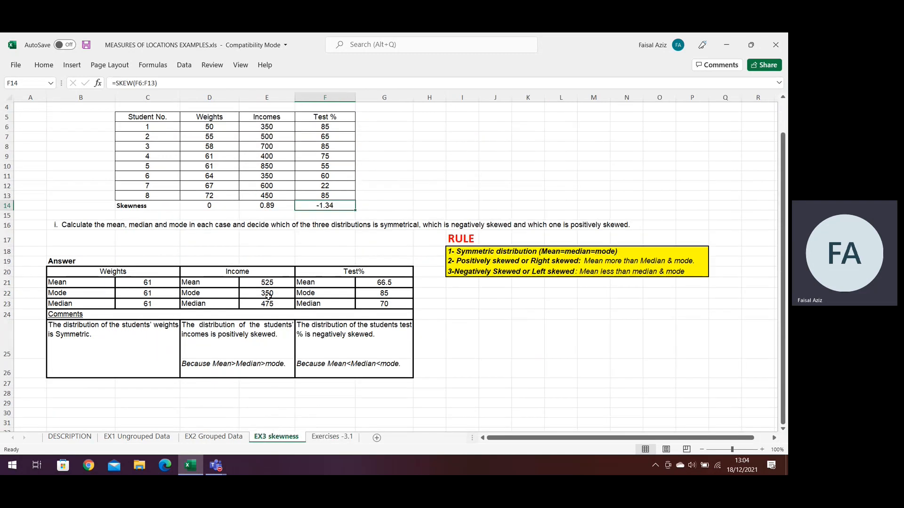
{"action": "scroll", "coordinate": [268, 295], "scroll_direction": "up", "scroll_amount": 1}
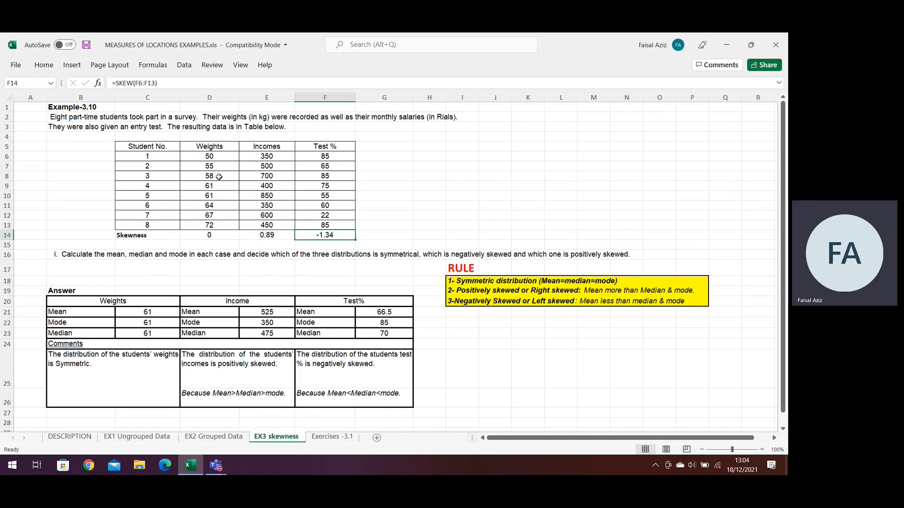
{"action": "left_click", "coordinate": [346, 438]}
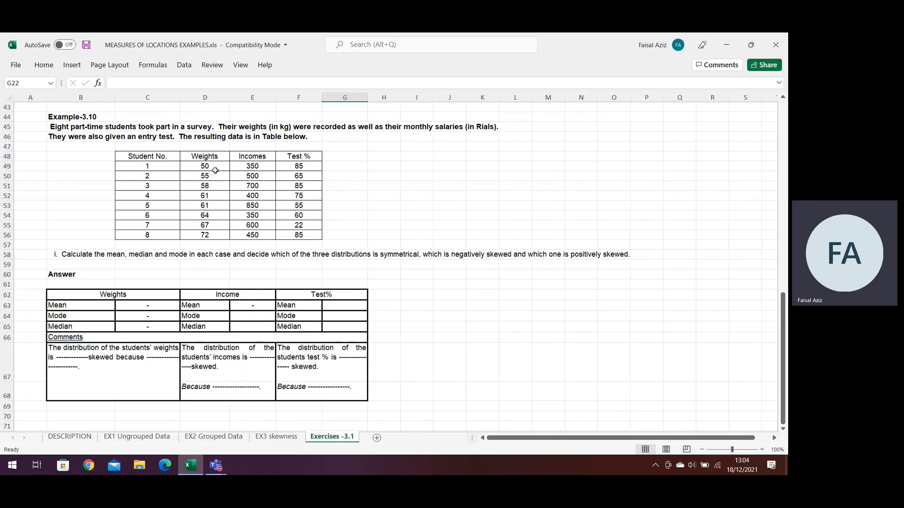
{"action": "scroll", "coordinate": [213, 239], "scroll_direction": "up", "scroll_amount": 2}
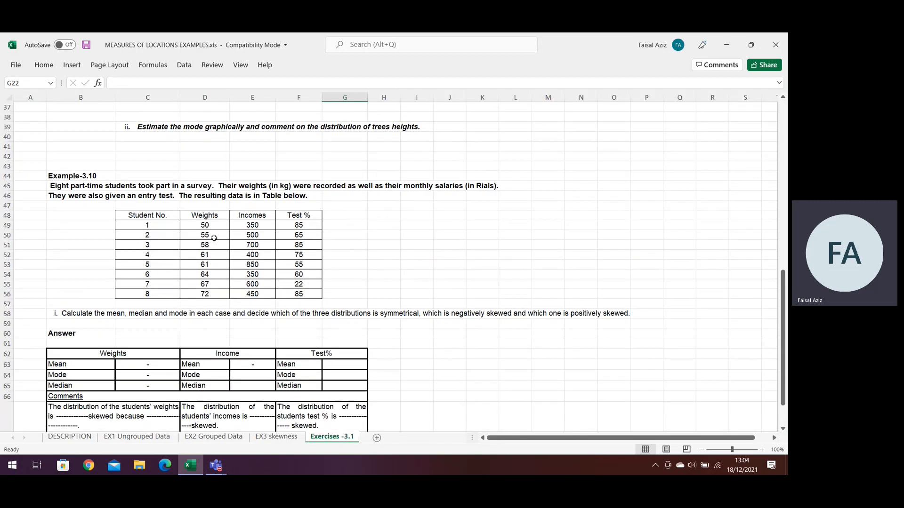
{"action": "scroll", "coordinate": [263, 280], "scroll_direction": "down", "scroll_amount": 1}
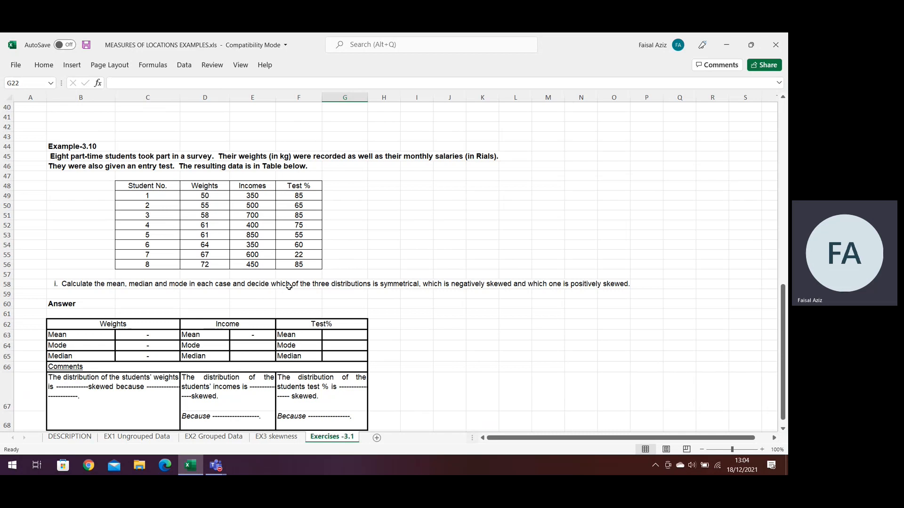
{"action": "scroll", "coordinate": [288, 286], "scroll_direction": "down", "scroll_amount": 1}
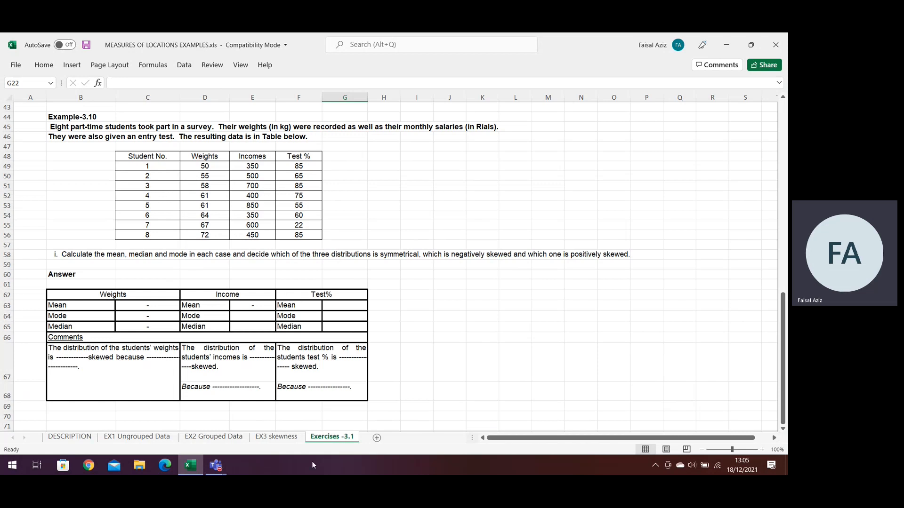
Switch to the Teams channel meeting and open its additional meeting actions, which include stopping the recording
{"action": "mouse_move", "coordinate": [218, 468]}
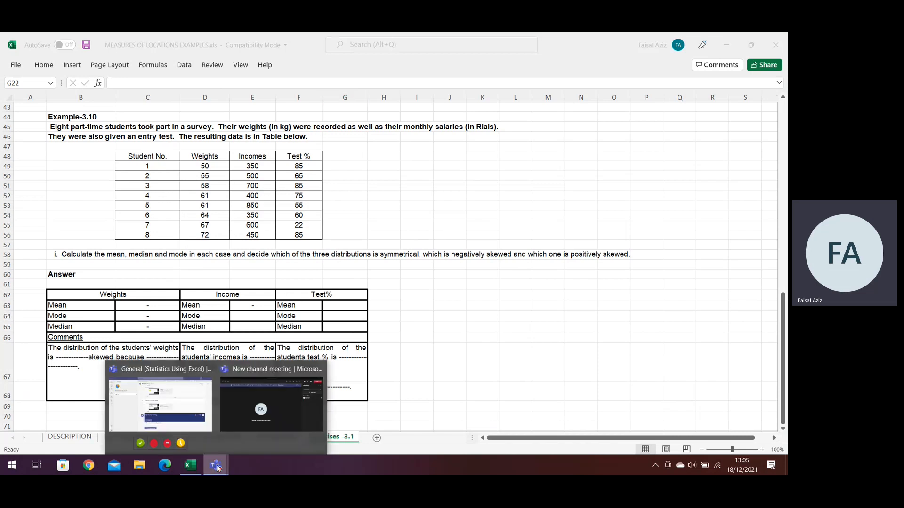
{"action": "left_click", "coordinate": [238, 411]}
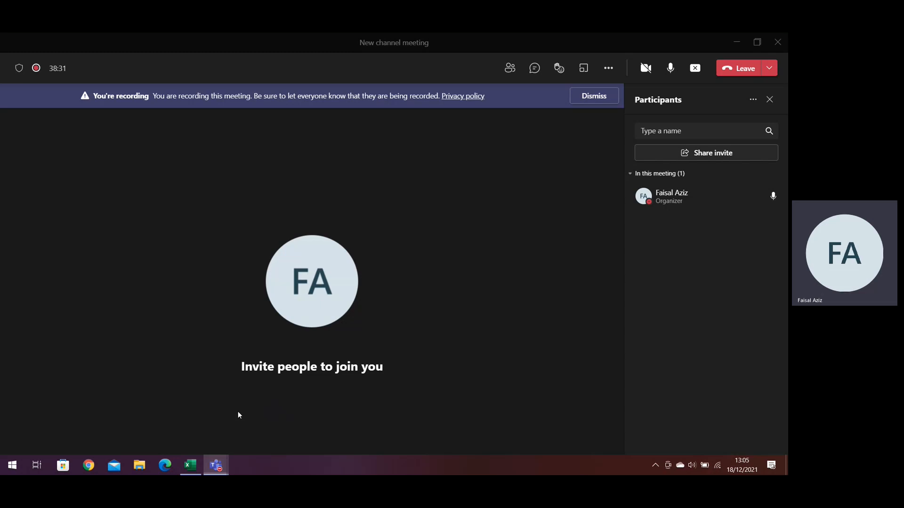
{"action": "left_click", "coordinate": [608, 70]}
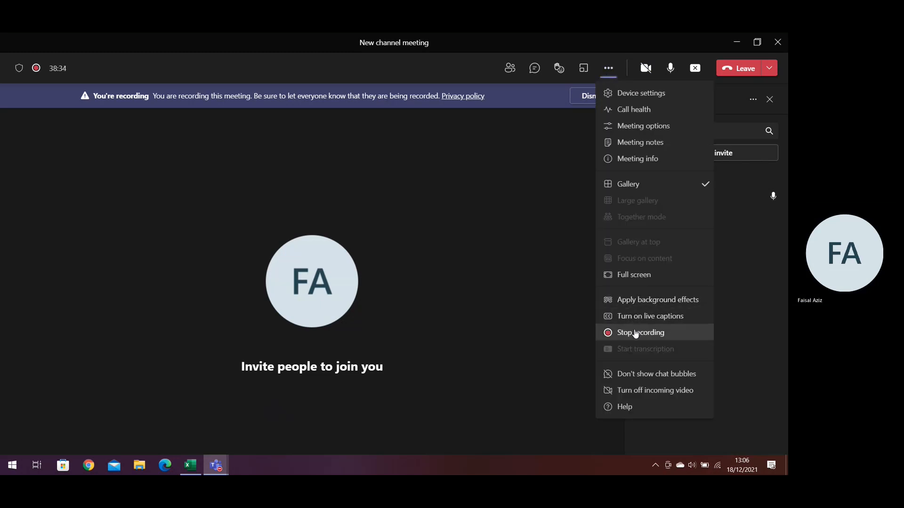